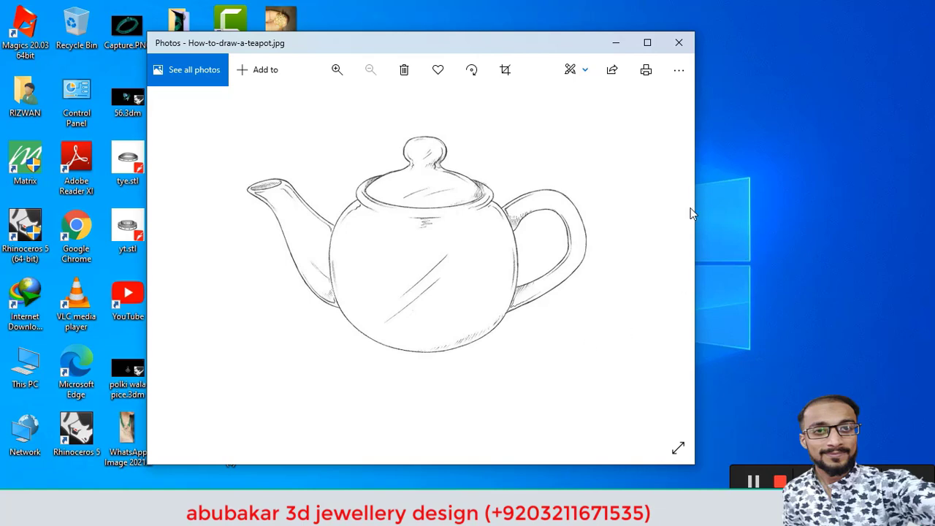
# Minimize the teapot sketch photo so the empty Matrix scene is visible
pyautogui.click(617, 45)
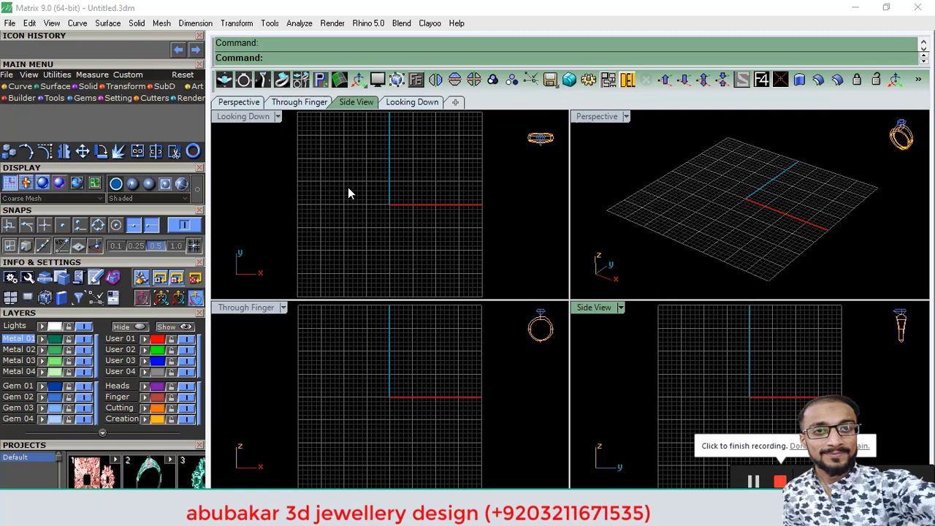
# Show the View tools, orbit the Perspective grid flatter, then enlarge it and zoom out
pyautogui.click(28, 74)
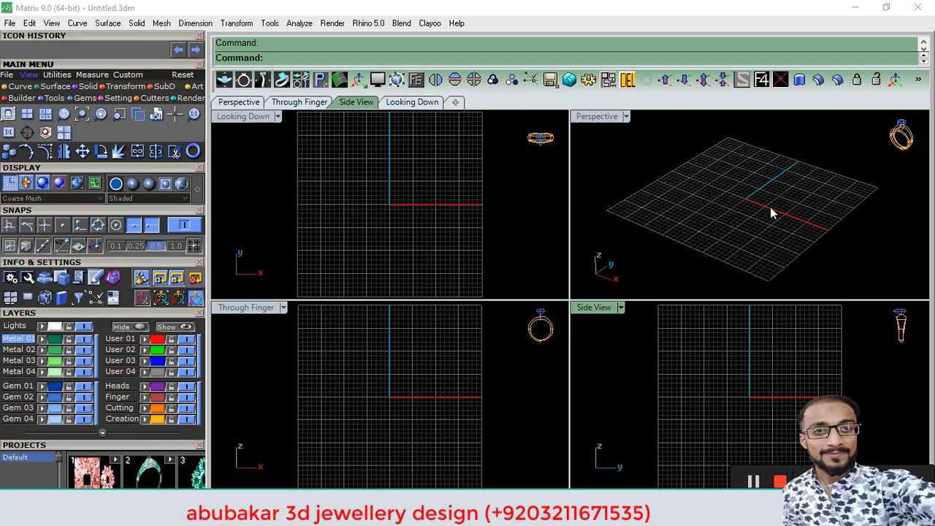
pyautogui.moveTo(772, 211)
pyautogui.mouseDown(button='right')
pyautogui.moveTo(793, 211)
pyautogui.moveTo(791, 251)
pyautogui.mouseUp(button='right')
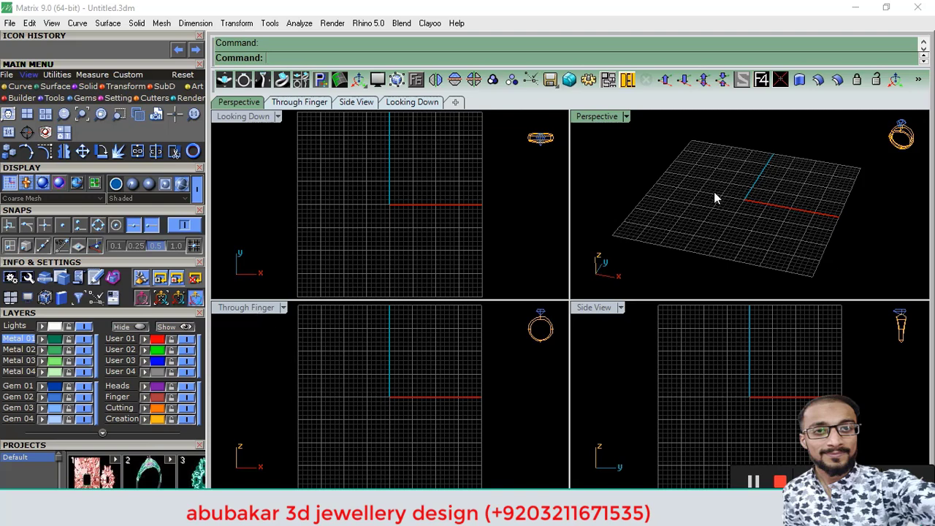
pyautogui.moveTo(737, 229)
pyautogui.mouseDown(button='right')
pyautogui.moveTo(829, 204)
pyautogui.moveTo(850, 358)
pyautogui.mouseUp(button='right')
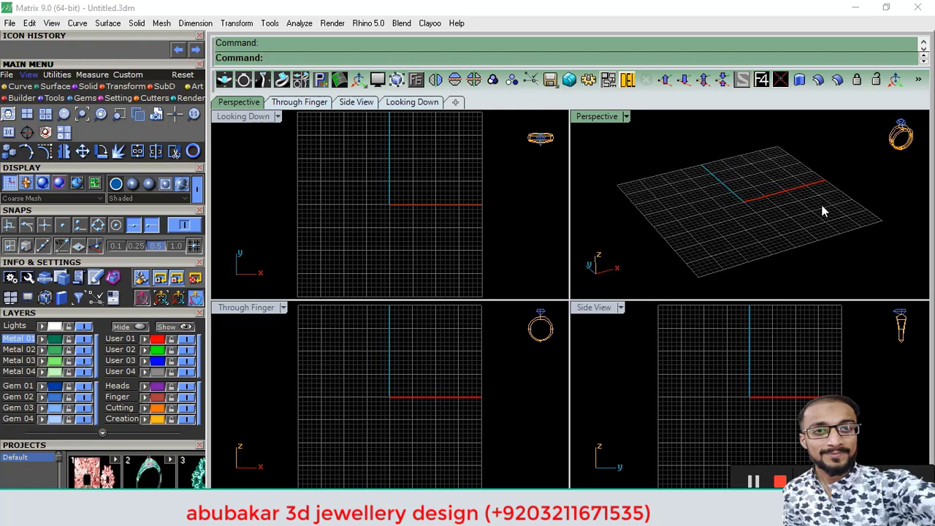
pyautogui.moveTo(823, 211)
pyautogui.mouseDown(button='right')
pyautogui.moveTo(784, 225)
pyautogui.moveTo(837, 258)
pyautogui.mouseUp(button='right')
pyautogui.doubleClick(607, 117)
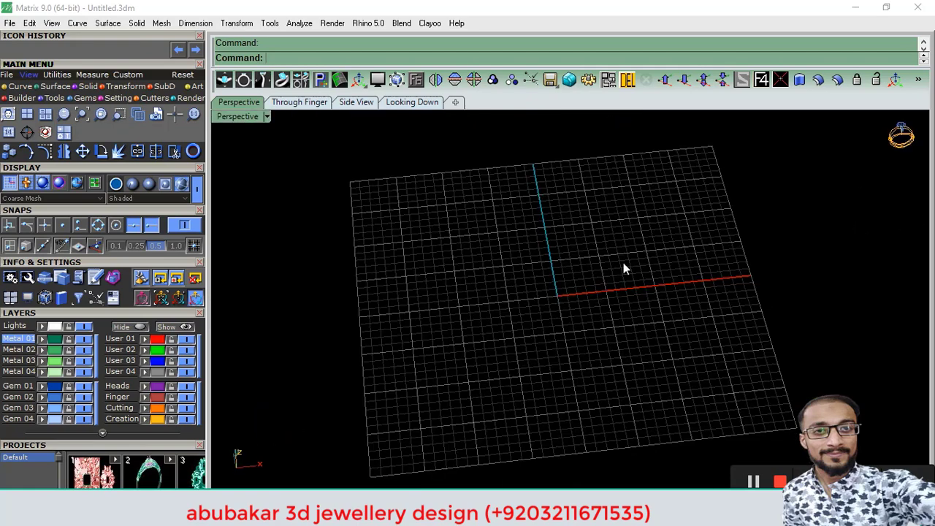
pyautogui.scroll(-3, 623, 264)
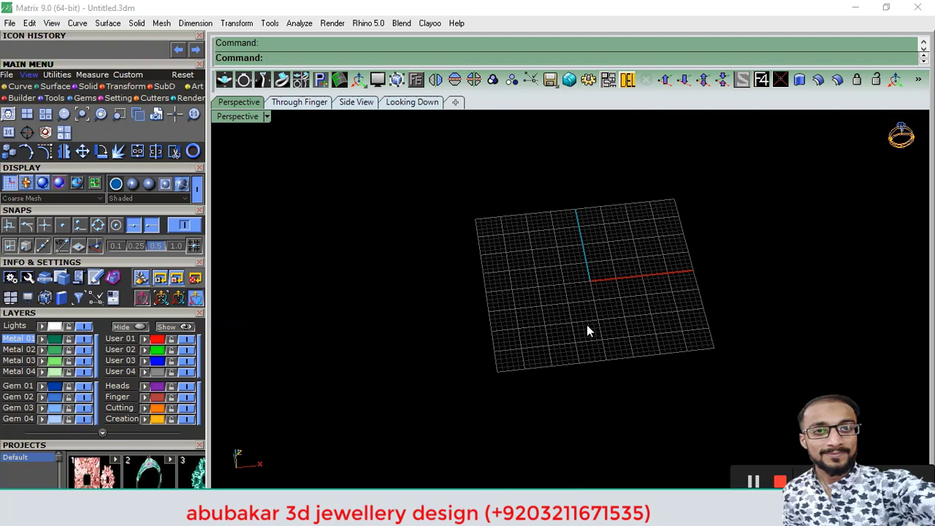
# Return to four views, then maximize the Through Finger view and zoom out
pyautogui.doubleClick(250, 116)
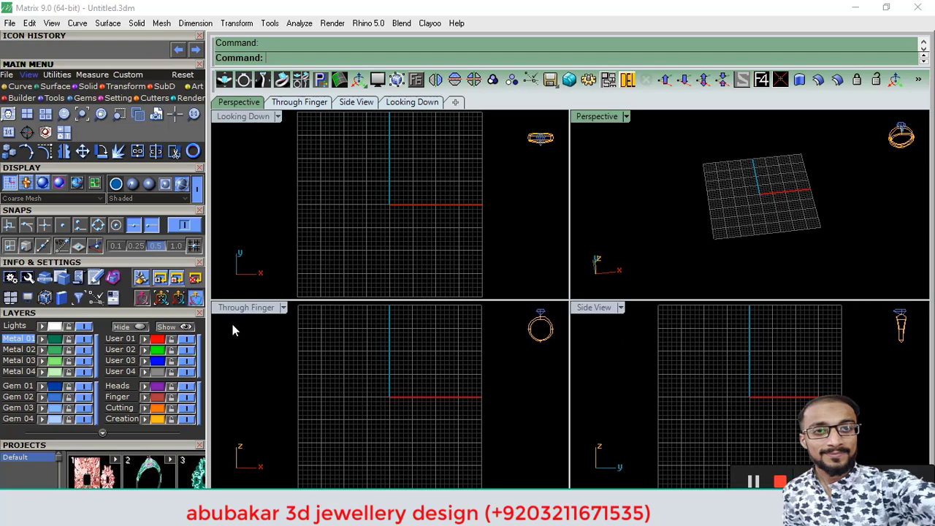
pyautogui.doubleClick(231, 308)
pyautogui.scroll(-2, 495, 289)
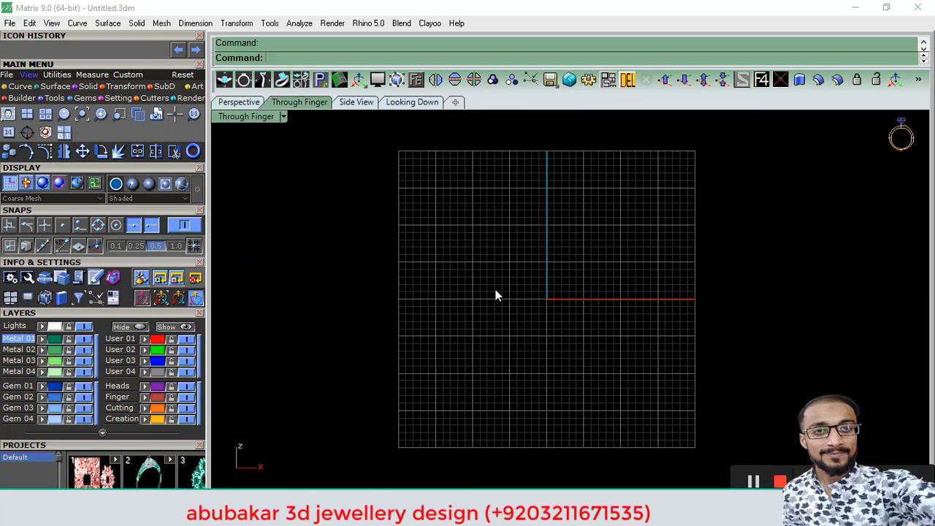
pyautogui.scroll(-2, 482, 319)
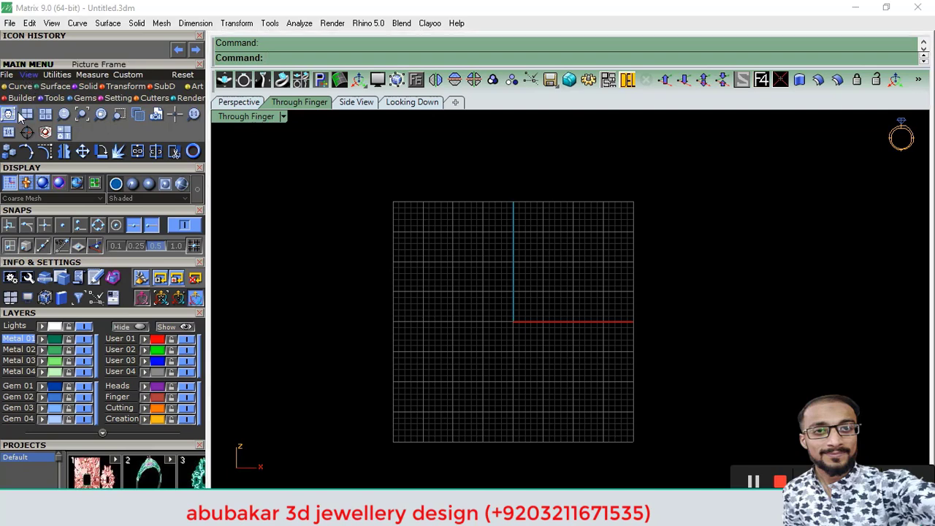
# Start a Picture Frame using How-to-draw-a-teapot.jpg from the Desktop
pyautogui.click(9, 117)
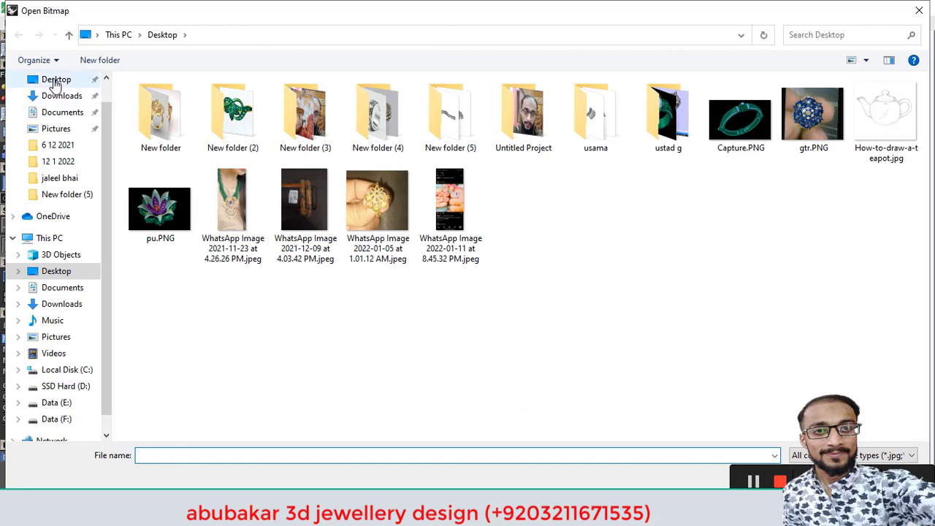
pyautogui.click(56, 82)
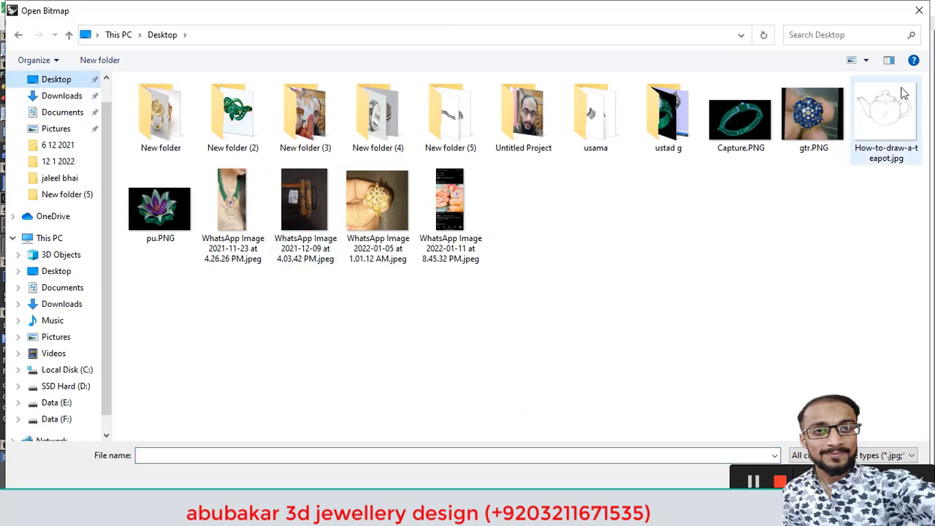
pyautogui.click(891, 122)
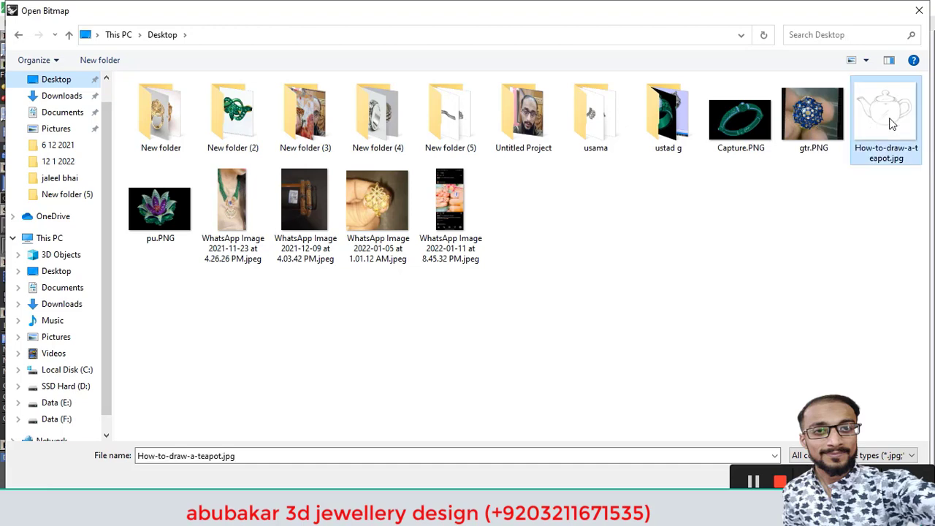
pyautogui.doubleClick(892, 121)
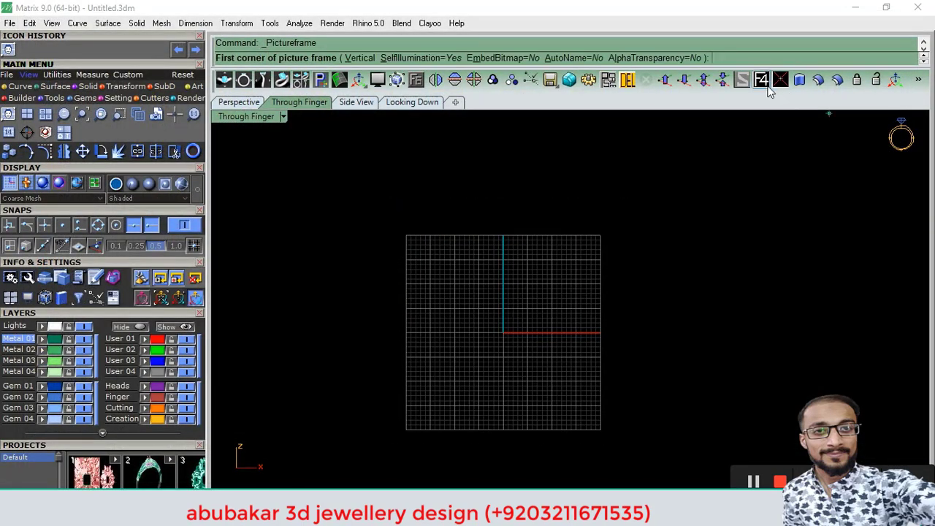
# Place the teapot picture frame with its first corner at 0,0,0
pyautogui.write('0,0,0')
pyautogui.press('Return')
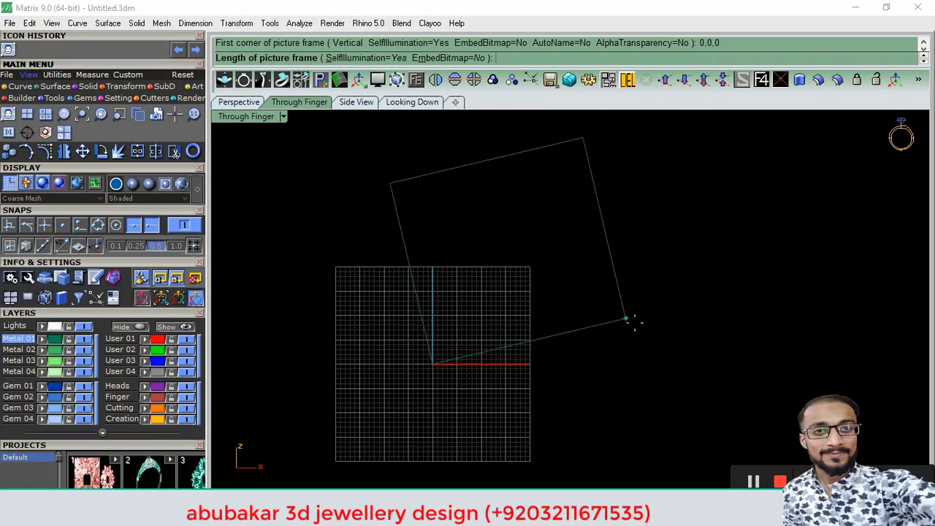
pyautogui.click(661, 341)
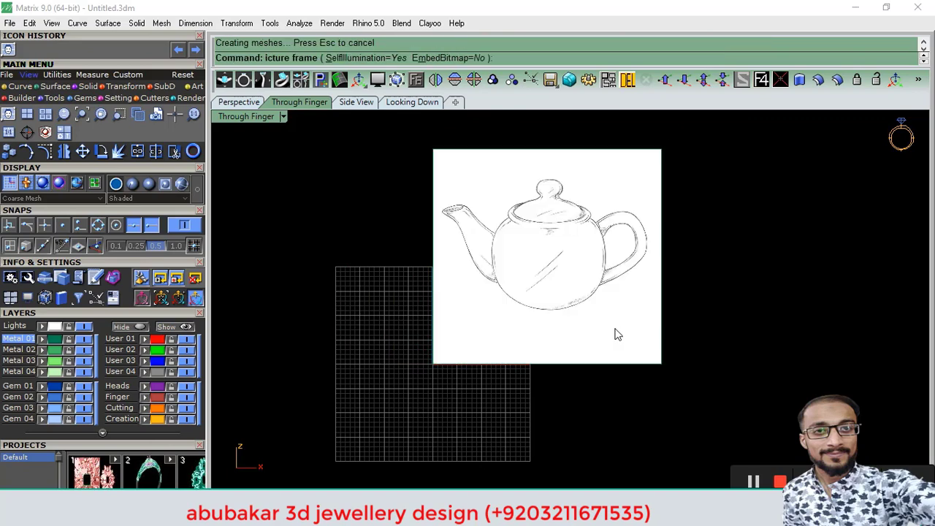
# Reposition the teapot picture and centre it on the origin with Center Object
pyautogui.click(550, 376)
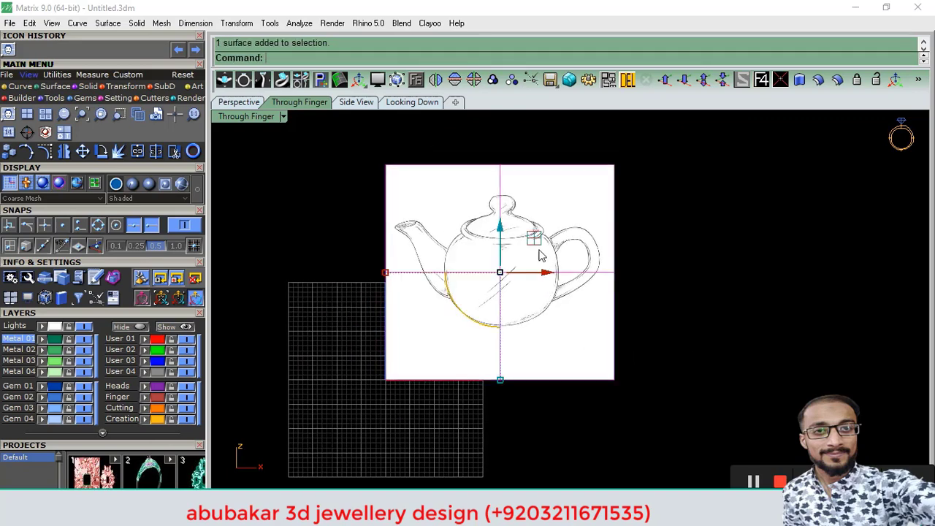
pyautogui.moveTo(537, 241); pyautogui.dragTo(451, 317)
pyautogui.click(650, 329)
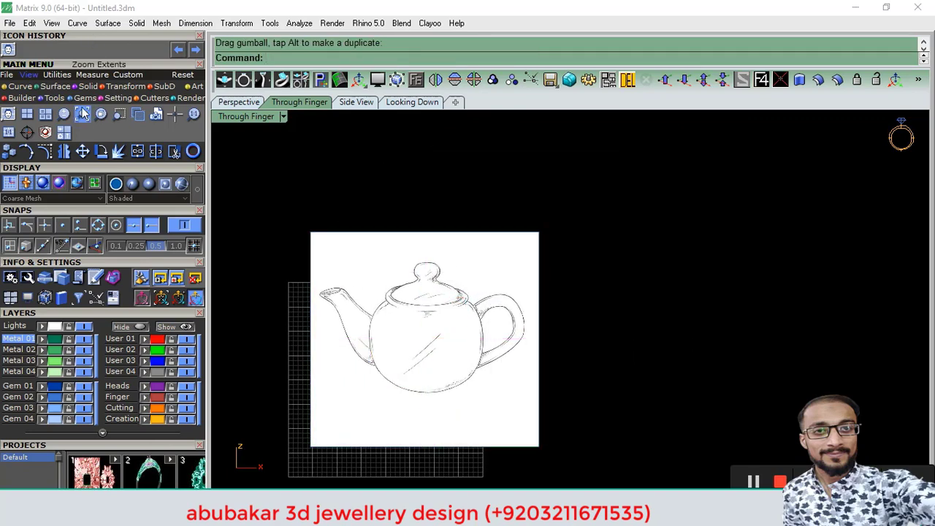
pyautogui.click(389, 345)
pyautogui.click(156, 114)
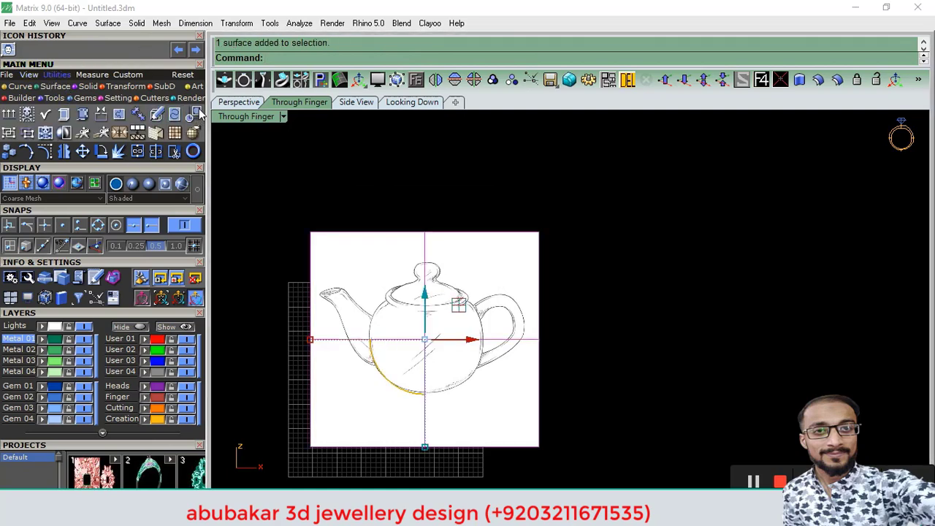
pyautogui.click(487, 354)
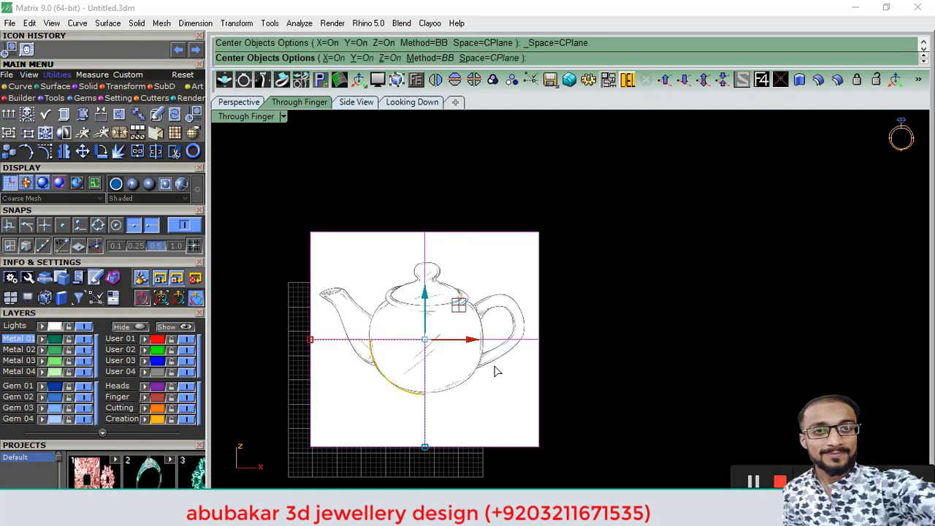
# Scale the teapot picture from origin 0,0,0 to a new size and zoom in
pyautogui.click(126, 87)
pyautogui.click(8, 118)
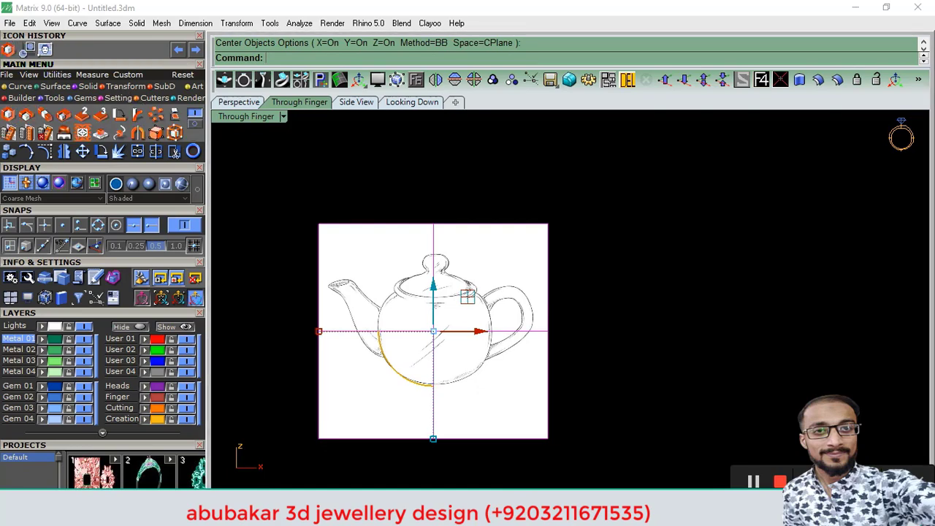
pyautogui.click(761, 79)
pyautogui.click(810, 331)
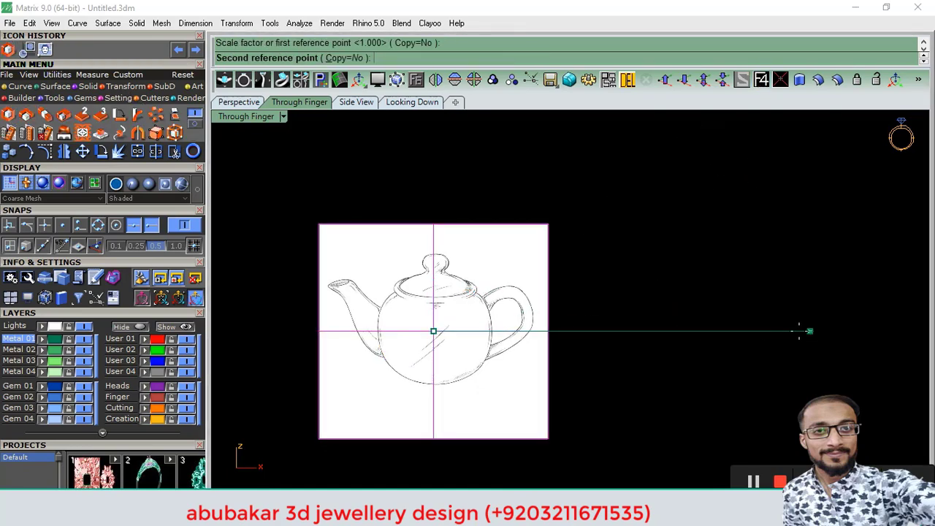
pyautogui.click(611, 332)
pyautogui.scroll(2, 451, 338)
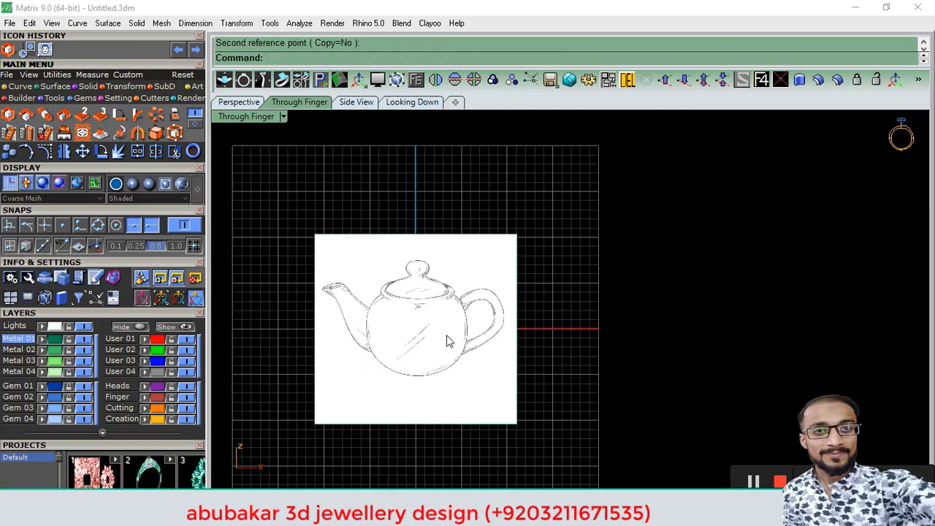
pyautogui.scroll(2, 458, 332)
pyautogui.scroll(2, 482, 329)
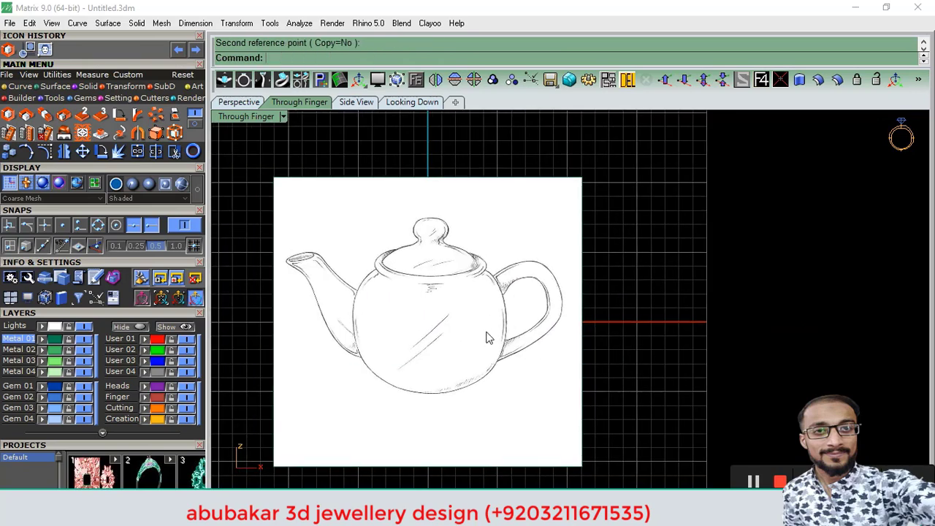
# Add an aligned dimension of the teapot's full height, reading 12.96
pyautogui.click(194, 22)
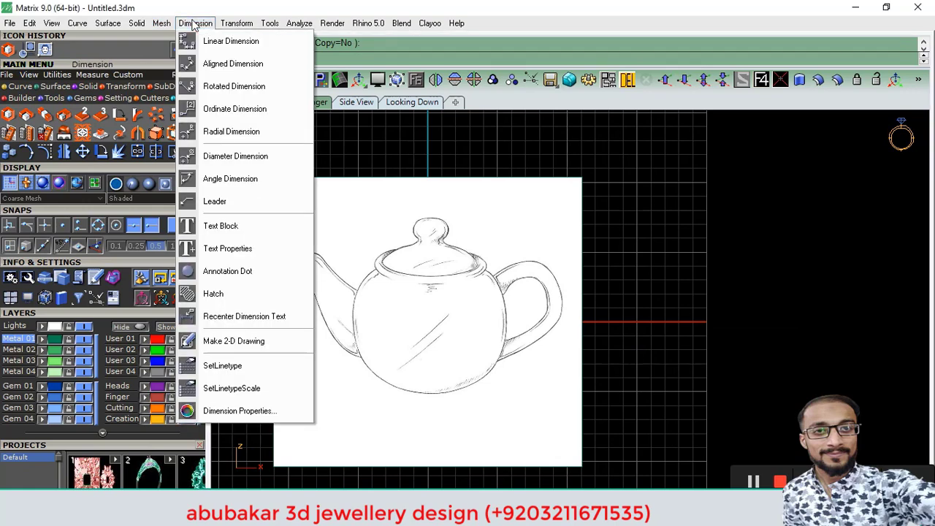
pyautogui.click(233, 64)
pyautogui.click(428, 216)
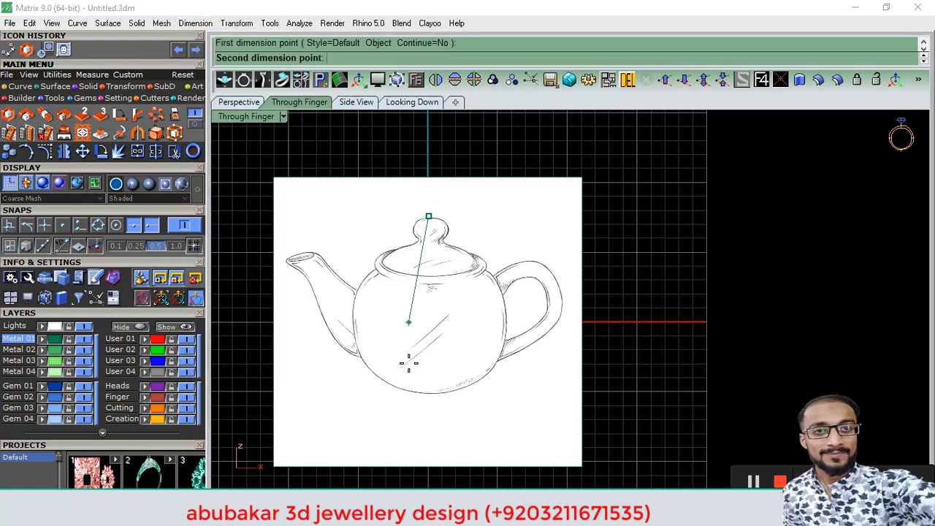
pyautogui.click(431, 397)
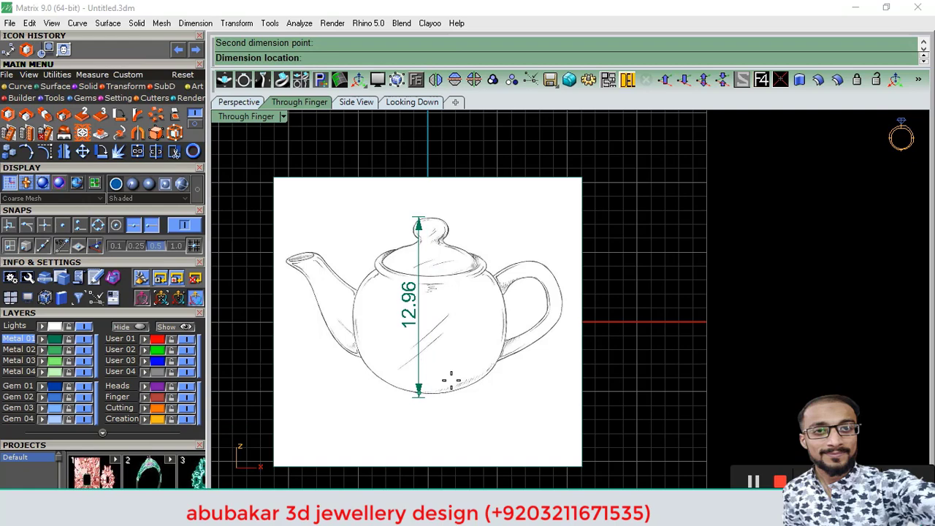
pyautogui.click(634, 335)
# Select the picture and dimension and scale them from origin 0 until the height reads 14.03
pyautogui.moveTo(759, 241); pyautogui.dragTo(390, 367)
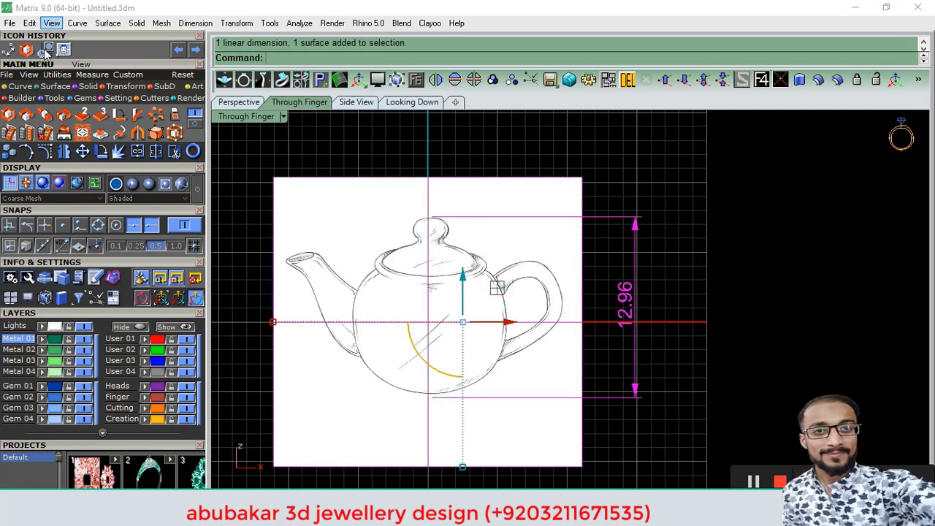
pyautogui.click(760, 82)
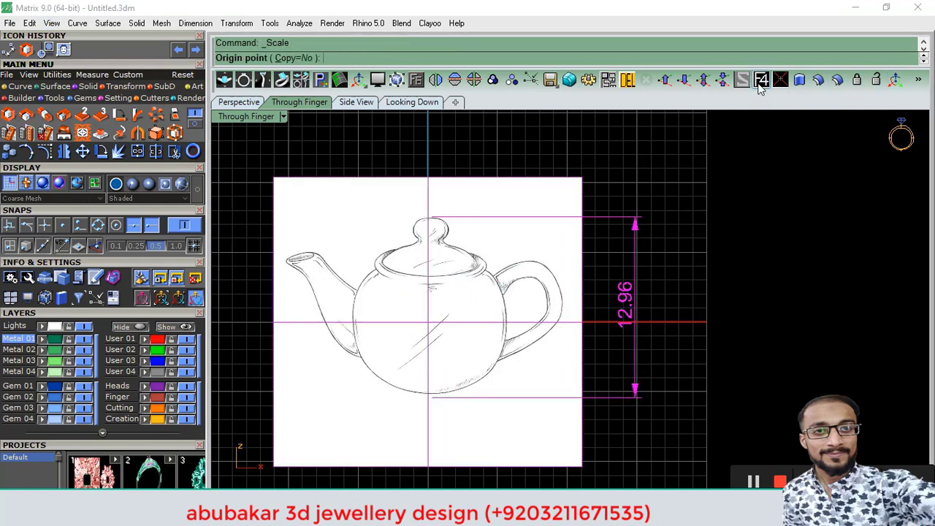
pyautogui.moveTo(724, 265); pyautogui.dragTo(683, 256, button='right')
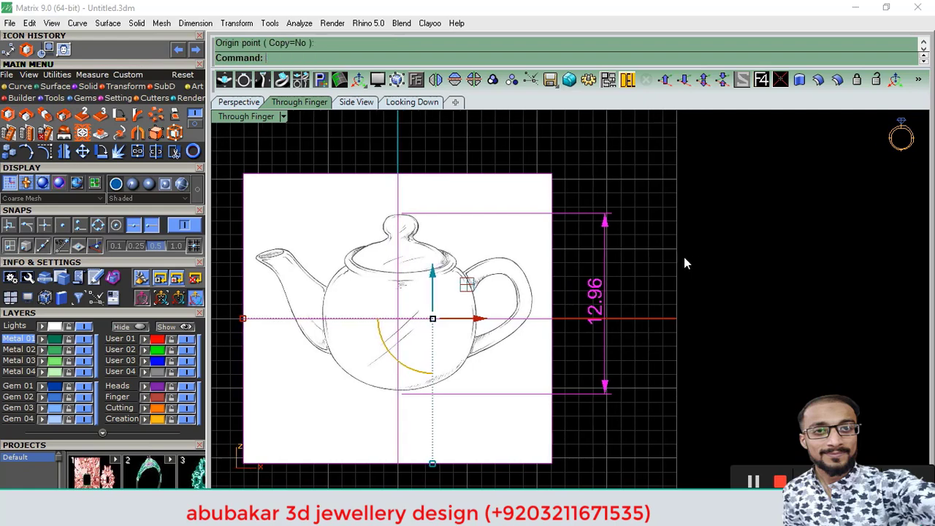
pyautogui.rightClick(684, 257)
pyautogui.write('0')
pyautogui.press('Return')
pyautogui.click(705, 310)
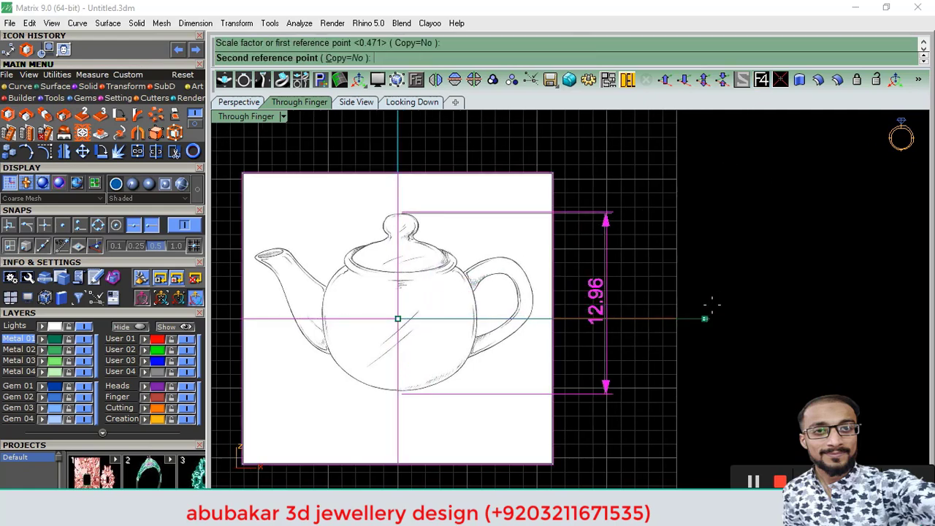
pyautogui.click(730, 303)
# Repeat the scale from origin 0 until the height dimension reads 15.05
pyautogui.rightClick(730, 303)
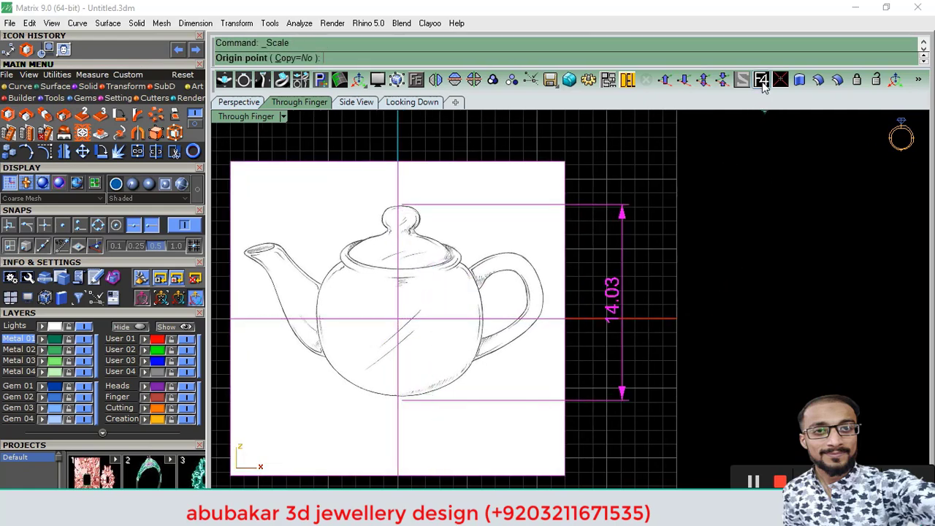
pyautogui.write('0')
pyautogui.press('Return')
pyautogui.click(796, 314)
pyautogui.click(809, 311)
pyautogui.rightClick(808, 311)
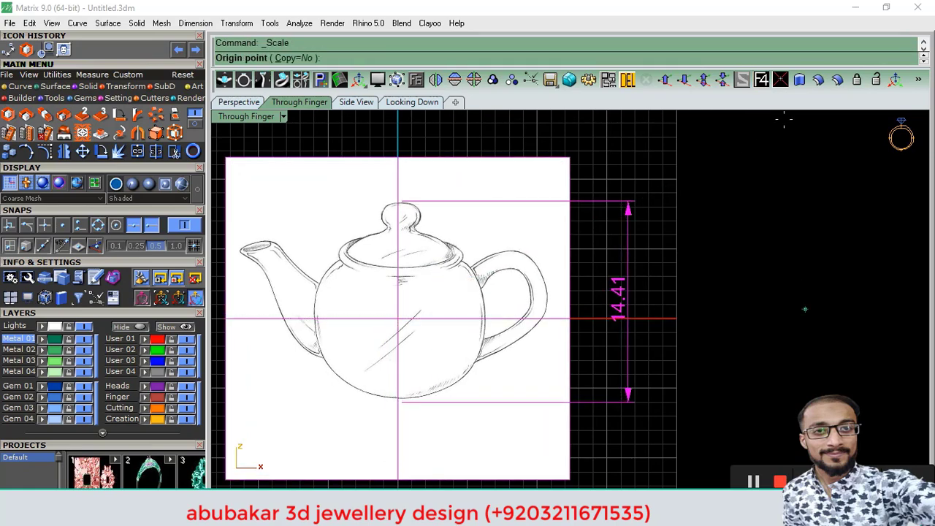
pyautogui.write('0')
pyautogui.press('Return')
pyautogui.click(768, 219)
pyautogui.click(785, 220)
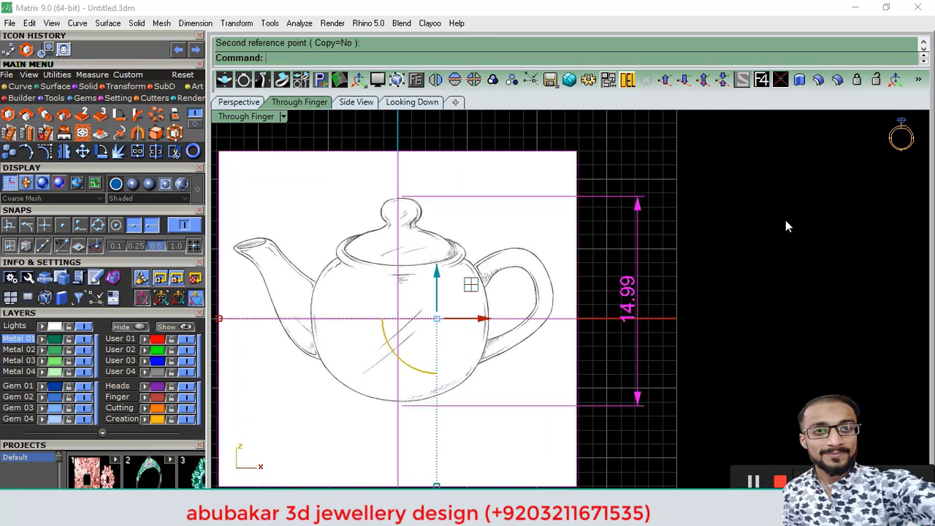
pyautogui.rightClick(784, 220)
pyautogui.write('0')
pyautogui.press('Return')
pyautogui.click(796, 337)
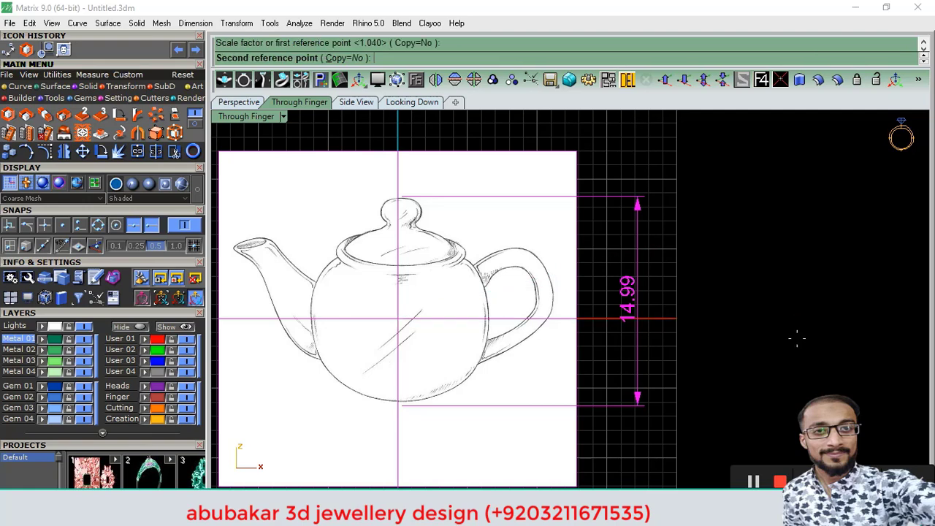
pyautogui.click(798, 339)
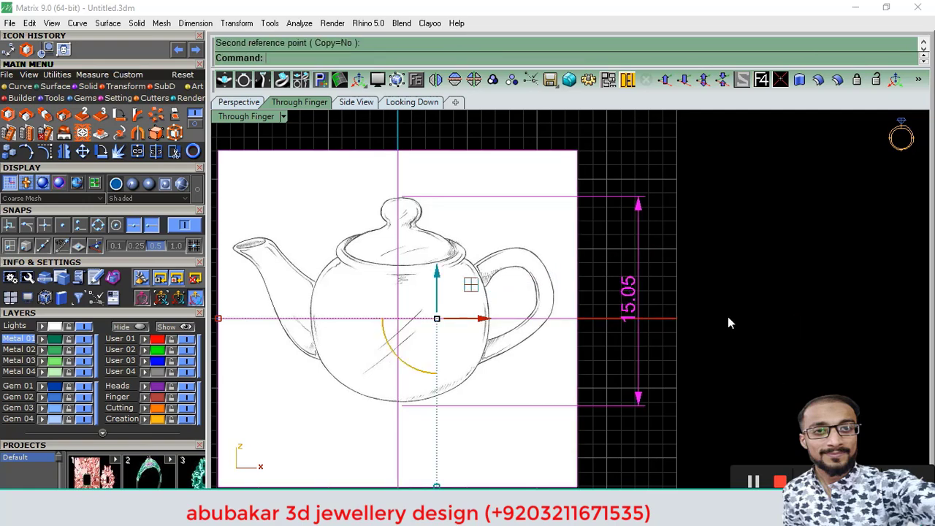
# Deselect the sketch and dimension and pan to recentre the teapot
pyautogui.scroll(-1, 661, 313)
pyautogui.scroll(-1, 659, 308)
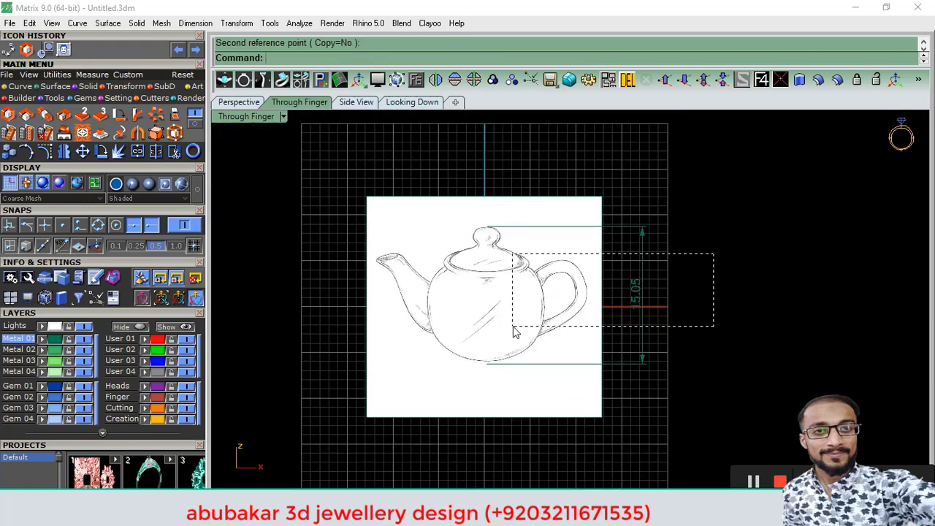
pyautogui.moveTo(513, 326); pyautogui.dragTo(513, 327)
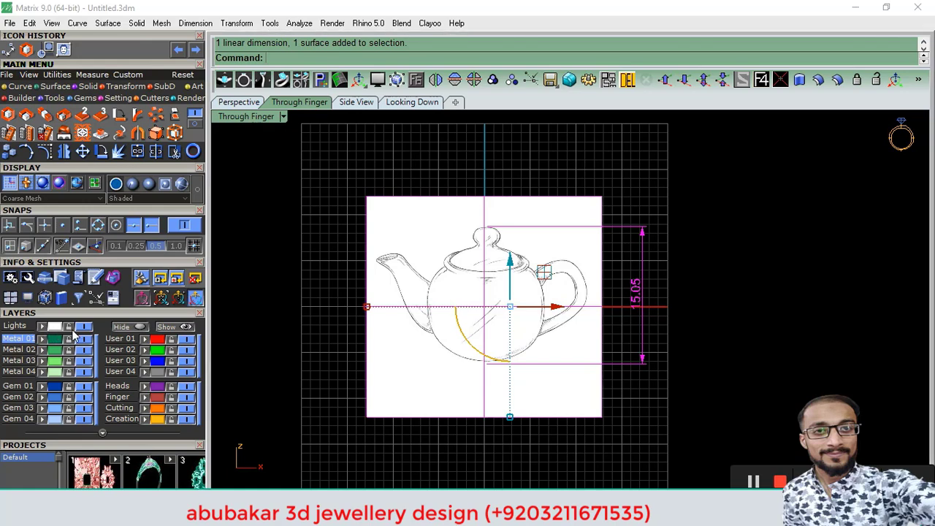
pyautogui.press('Escape')
pyautogui.moveTo(615, 277); pyautogui.dragTo(585, 284, button='right')
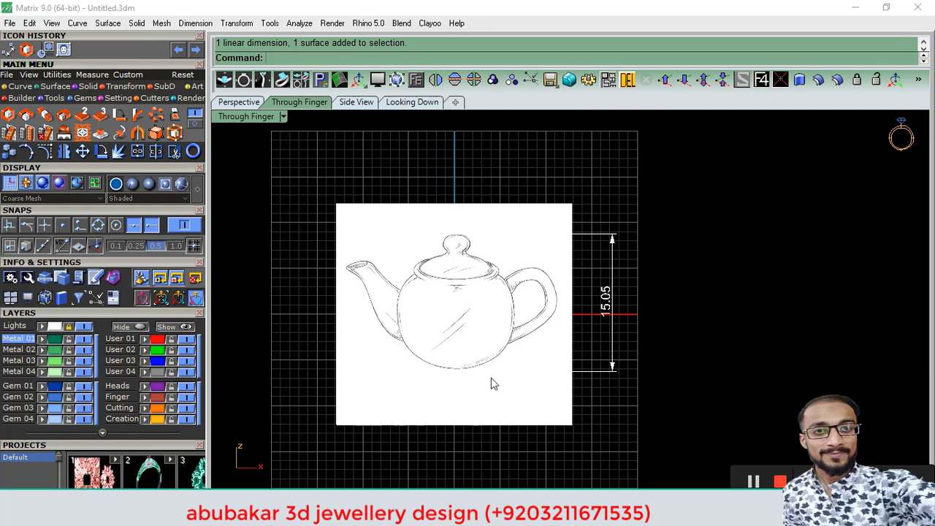
pyautogui.moveTo(389, 366); pyautogui.dragTo(360, 363, button='right')
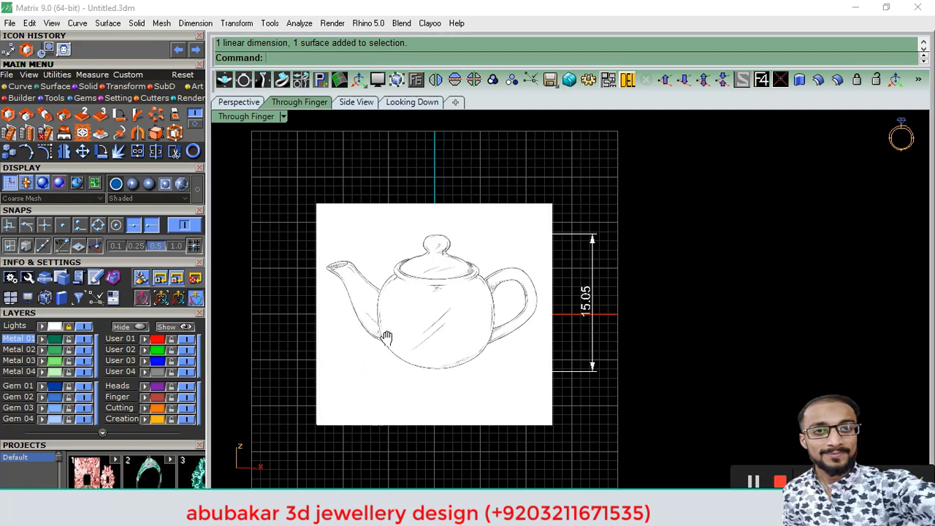
# Draw a vertical BothSides line through the middle of the teapot sketch
pyautogui.click(17, 87)
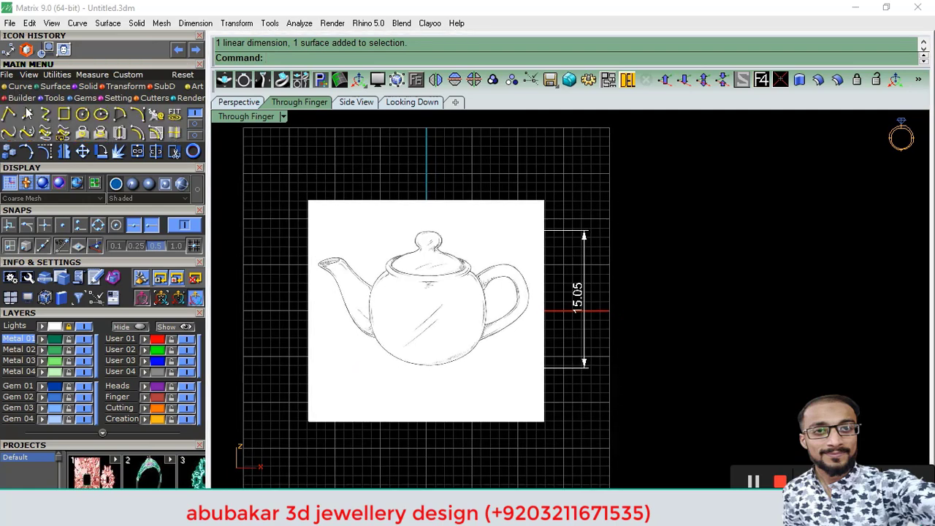
pyautogui.click(27, 114)
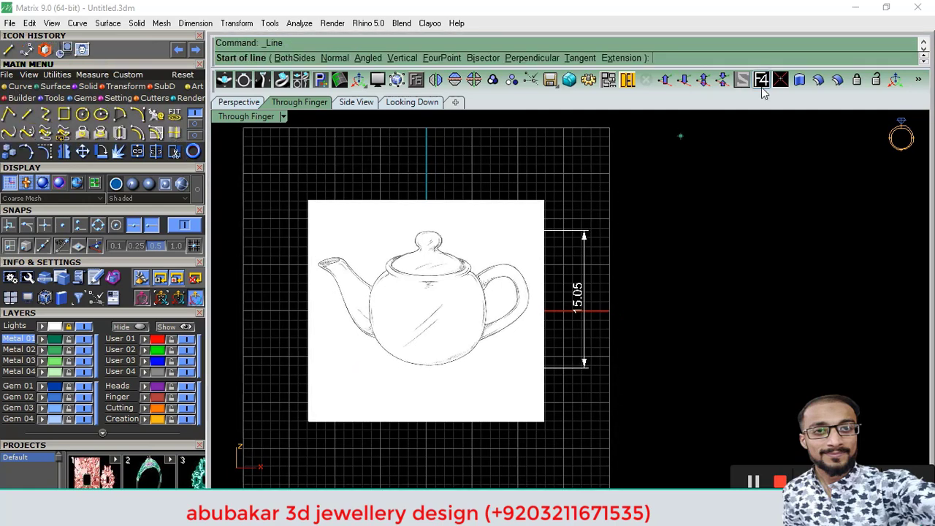
pyautogui.click(426, 310)
pyautogui.click(290, 57)
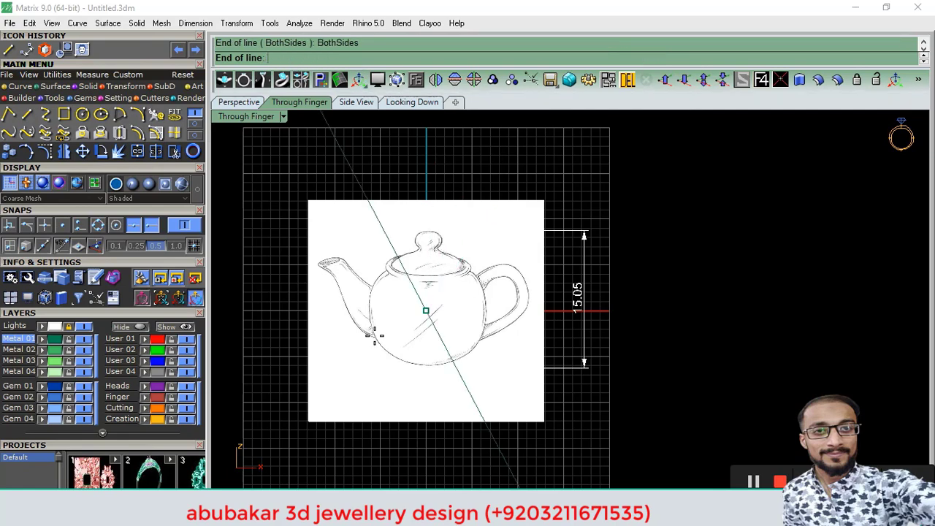
pyautogui.scroll(-2, 420, 336)
pyautogui.click(421, 199)
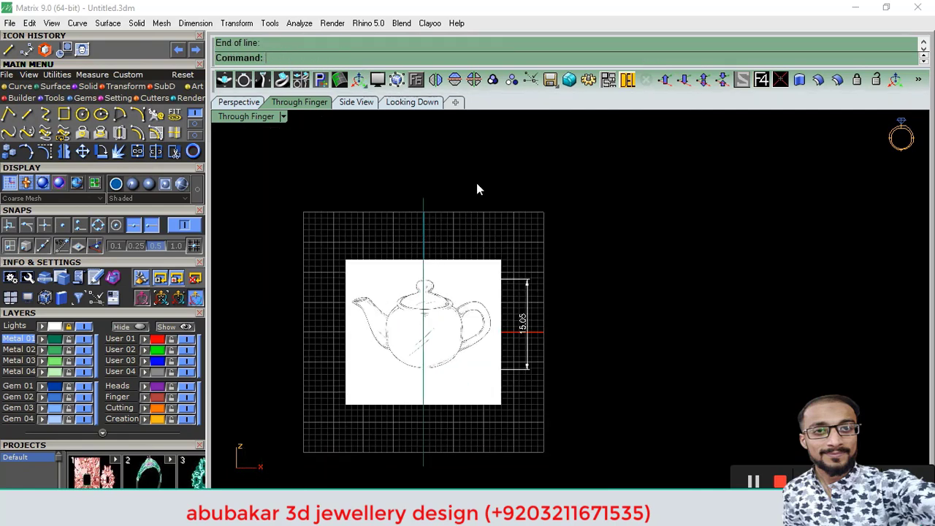
# Move the centre line onto the red User 01 layer
pyautogui.click(423, 208)
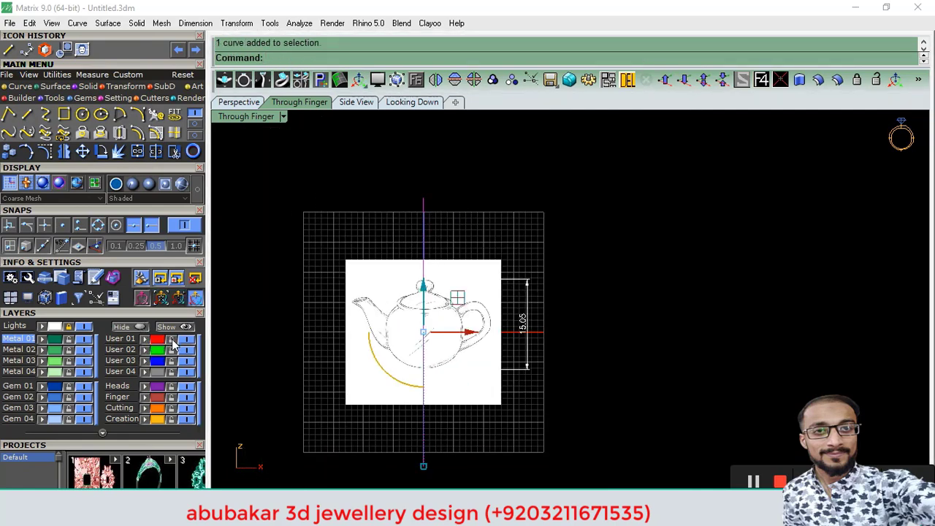
pyautogui.click(448, 425)
pyautogui.scroll(2, 415, 376)
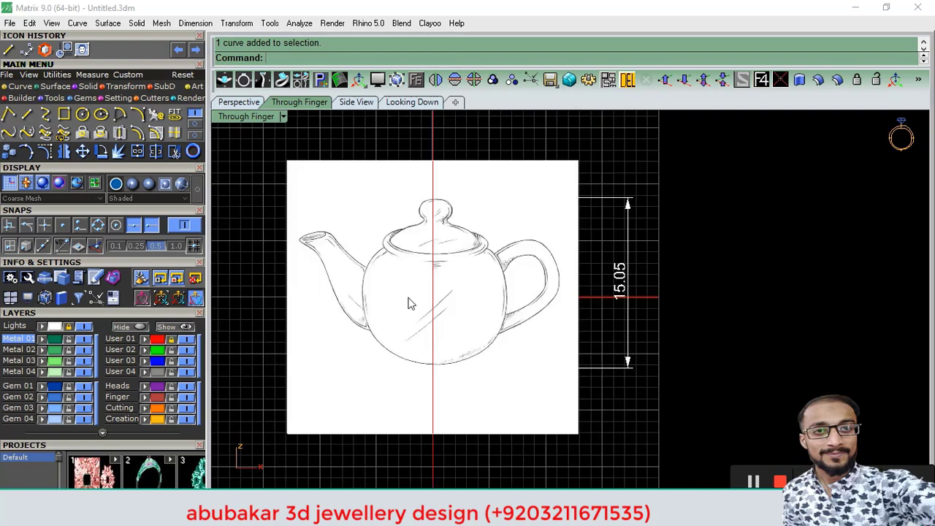
pyautogui.scroll(2, 406, 273)
pyautogui.scroll(1, 314, 241)
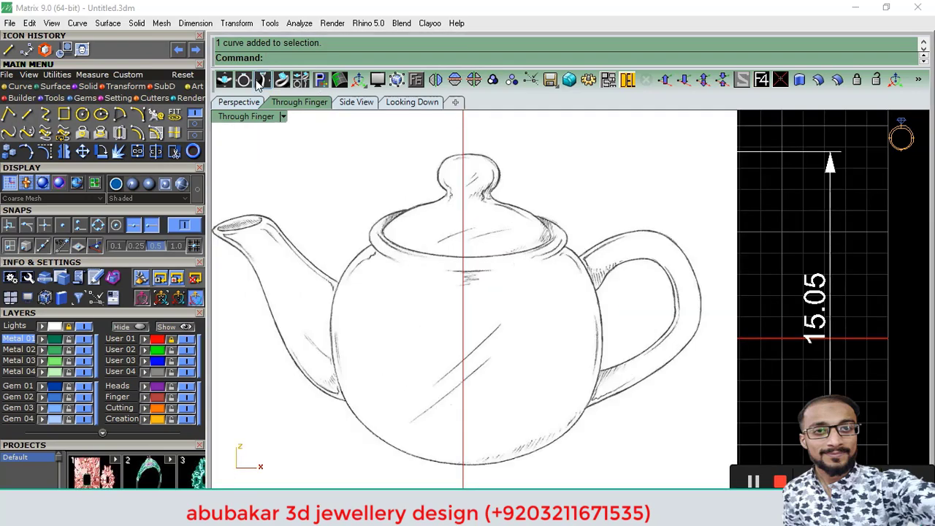
pyautogui.click(195, 22)
pyautogui.click(410, 196)
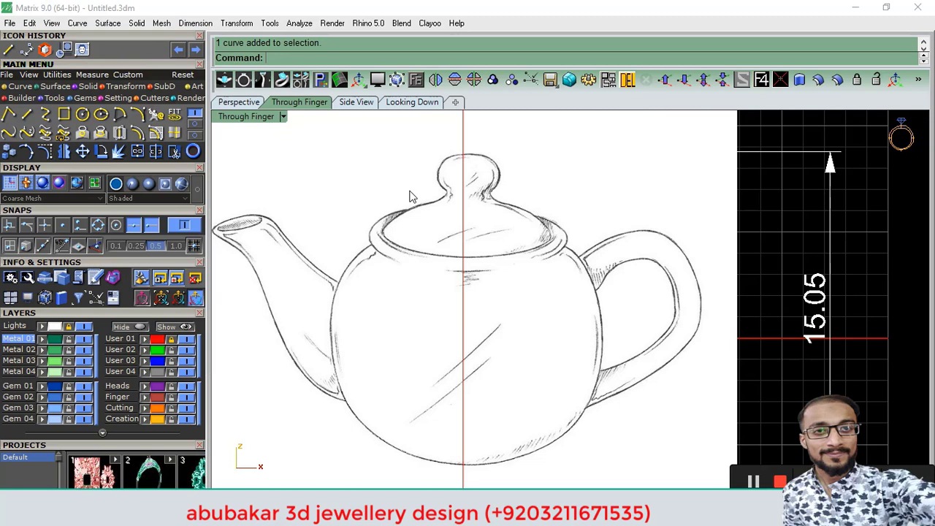
pyautogui.click(370, 237)
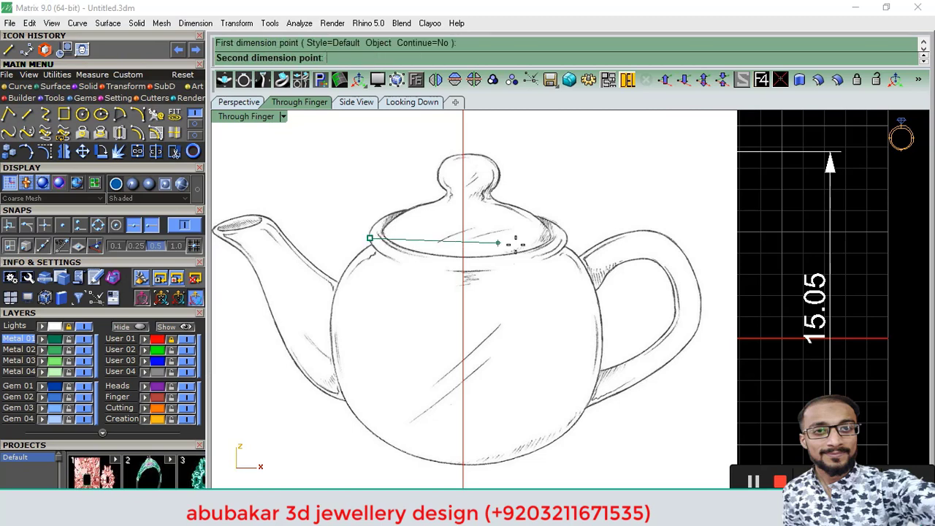
pyautogui.click(567, 233)
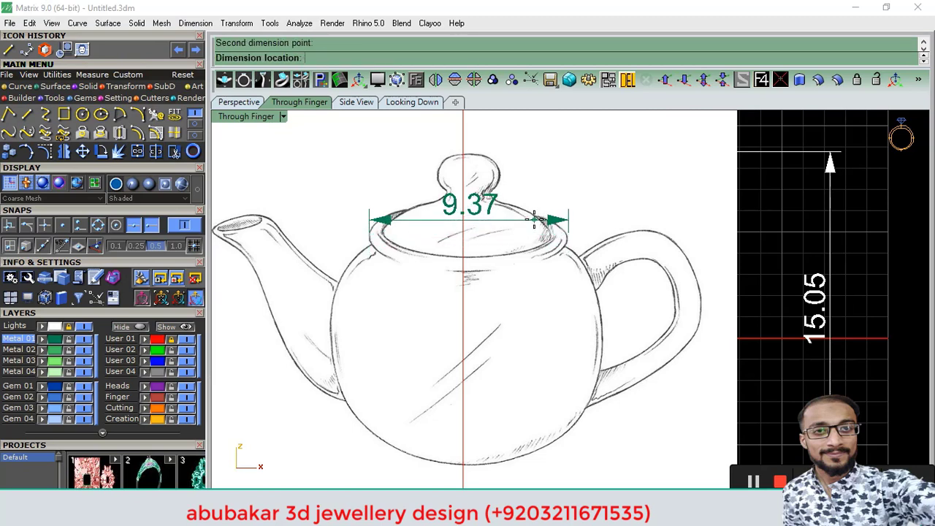
pyautogui.press('Escape')
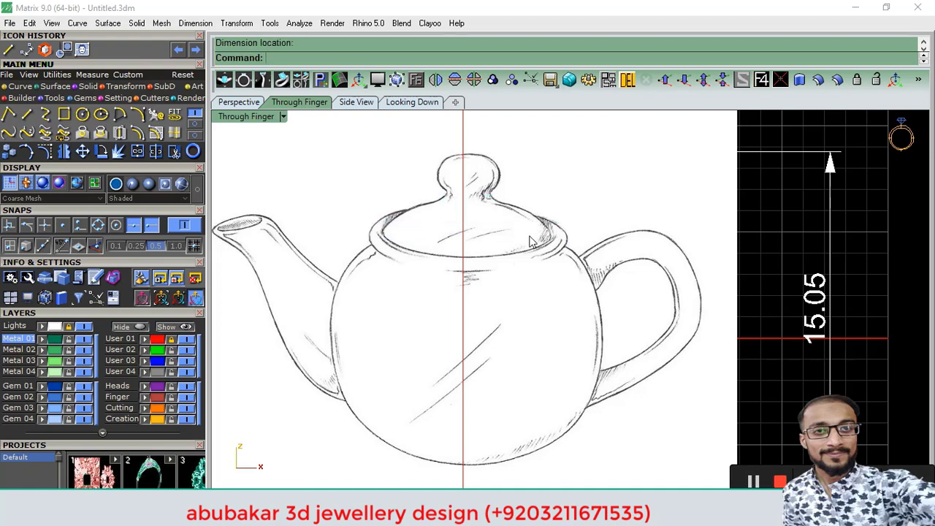
pyautogui.scroll(-5, 448, 295)
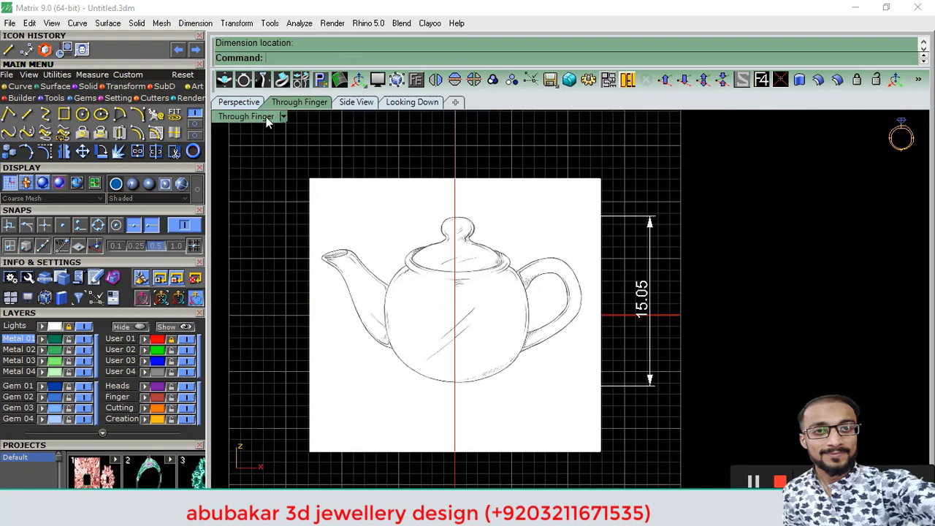
# Draw a circle centred at 0,0,0 with diameter 5 in the Looking Down view and select it
pyautogui.click(82, 117)
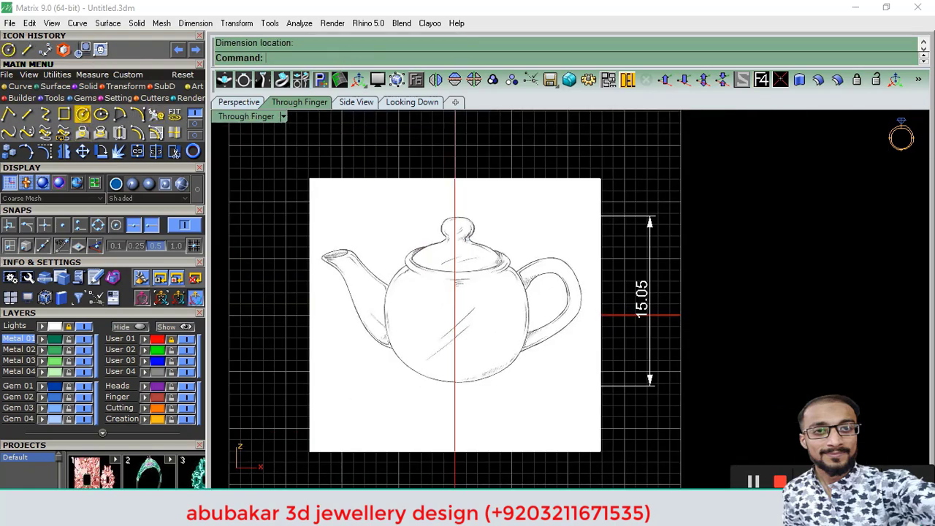
pyautogui.write('0,0,0')
pyautogui.press('Return')
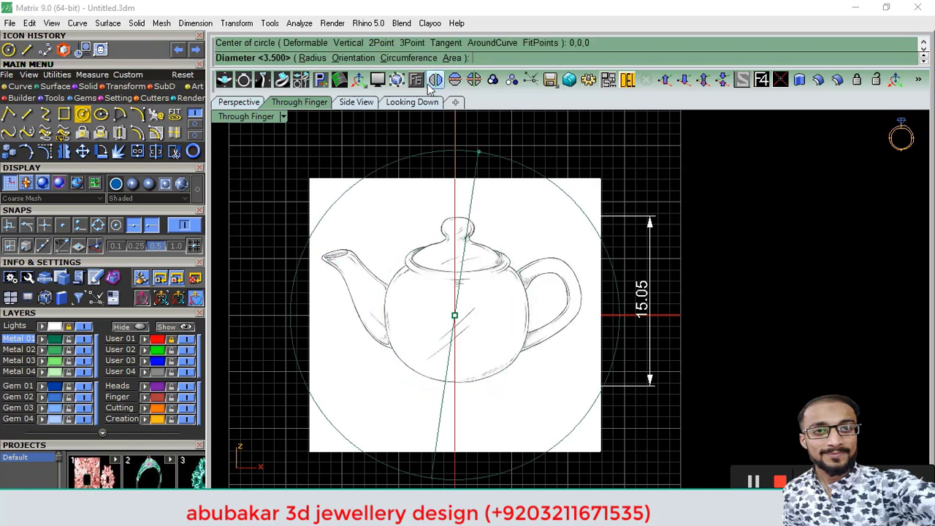
pyautogui.click(409, 102)
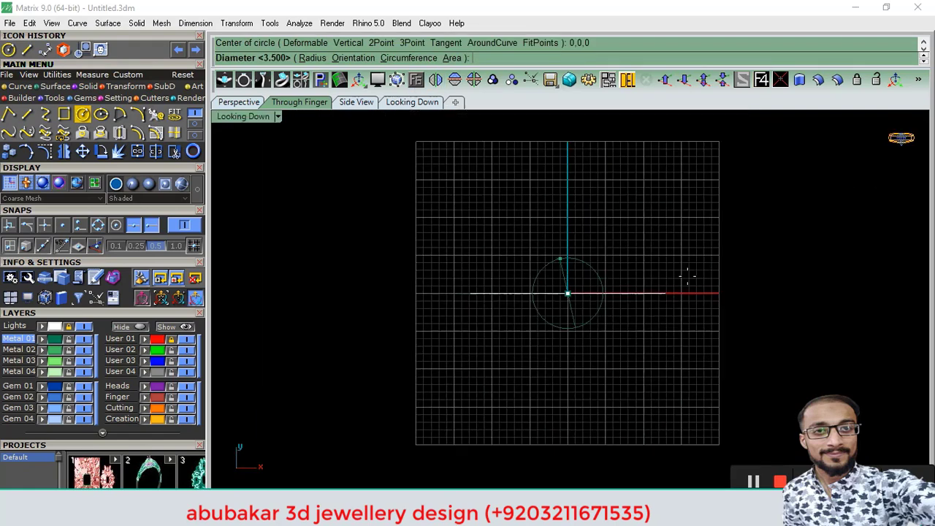
pyautogui.write('5')
pyautogui.press('Return')
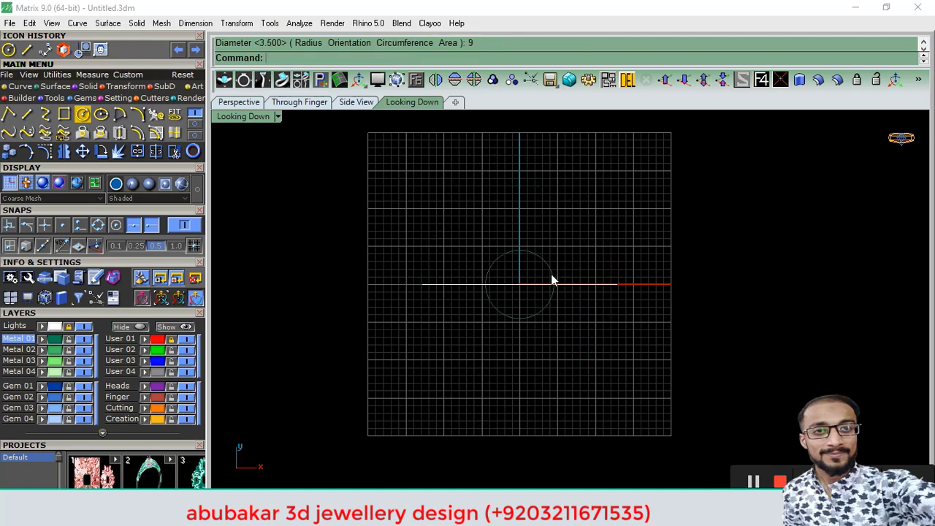
pyautogui.scroll(3, 540, 234)
pyautogui.click(536, 250)
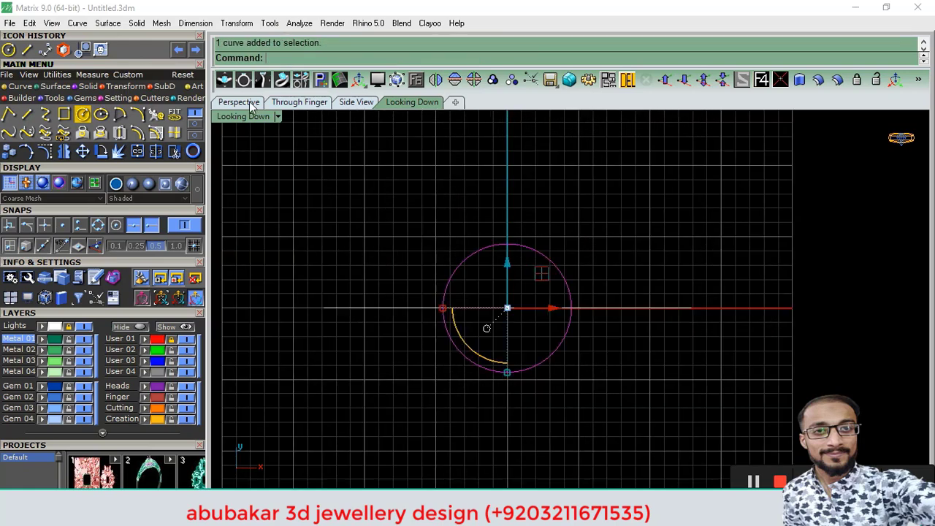
pyautogui.click(286, 105)
# Drag the circle up along Z to the lid rim's height, then deselect it
pyautogui.moveTo(462, 281); pyautogui.dragTo(458, 226)
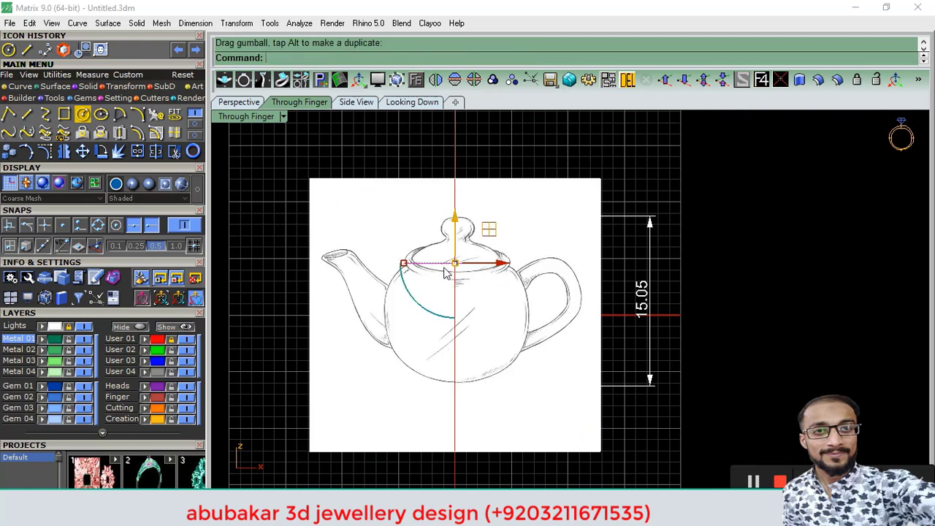
pyautogui.scroll(3, 426, 269)
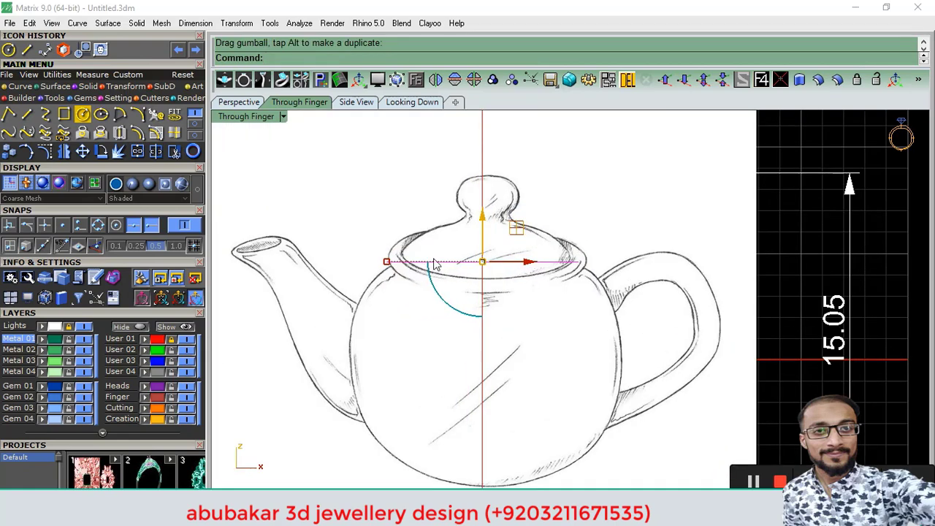
pyautogui.moveTo(484, 225)
pyautogui.mouseDown()
pyautogui.moveTo(481, 249)
pyautogui.moveTo(488, 217)
pyautogui.mouseUp()
pyautogui.click(626, 216)
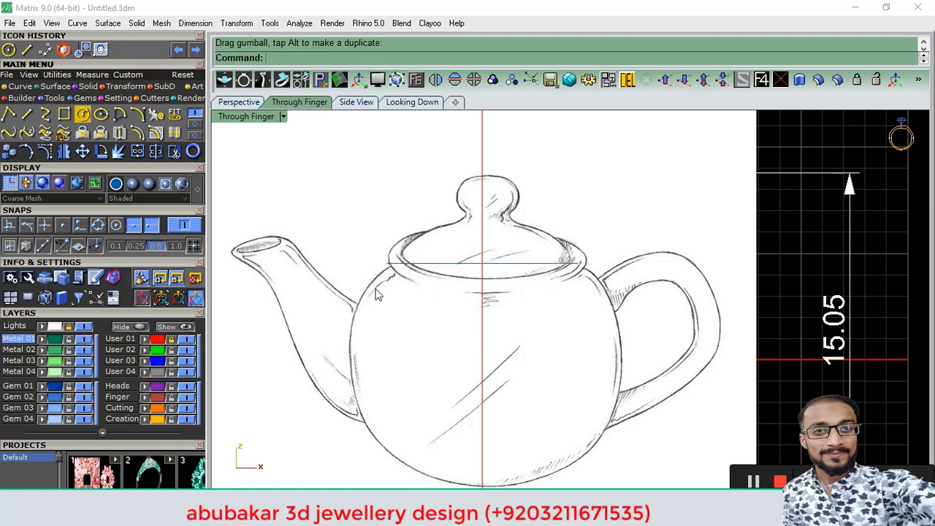
pyautogui.scroll(3, 407, 268)
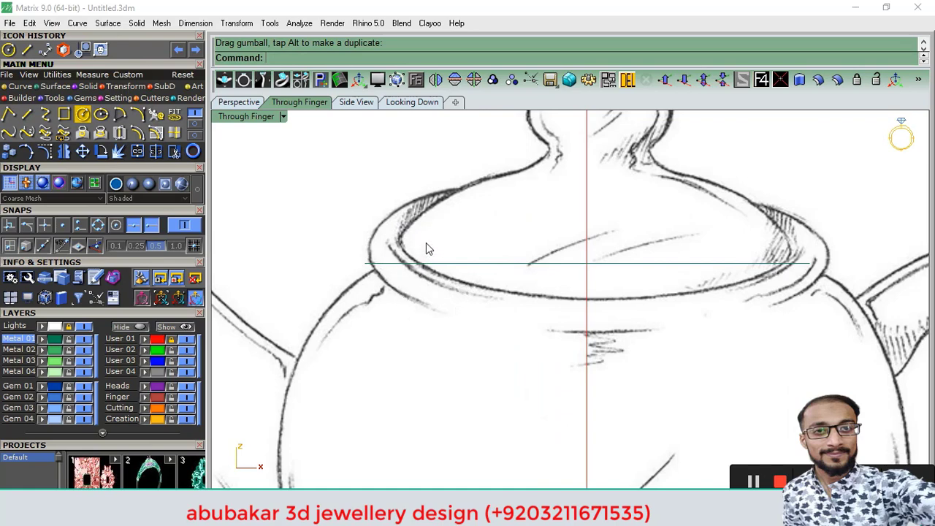
pyautogui.scroll(-2, 427, 244)
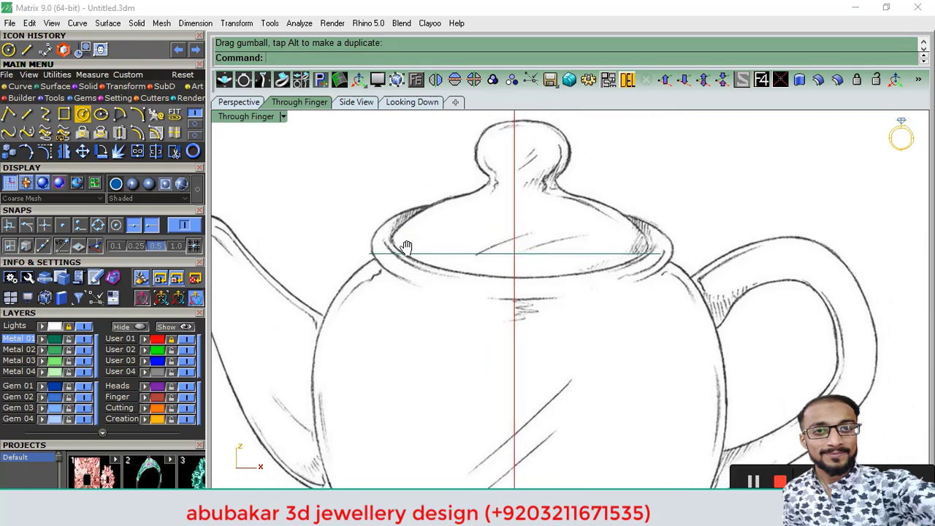
# Measure the depth of the lid rim below the line, then cancel the measurement
pyautogui.click(45, 55)
pyautogui.scroll(3, 482, 270)
pyautogui.click(486, 277)
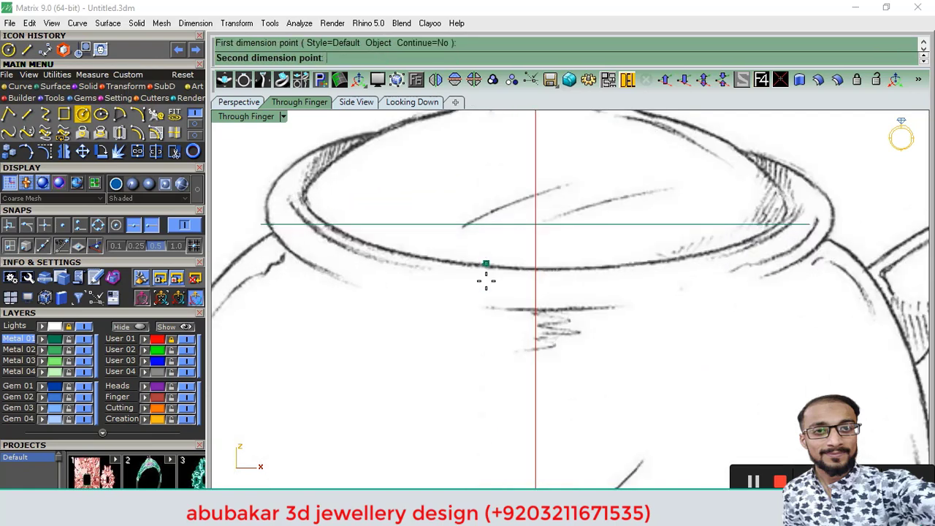
pyautogui.click(485, 308)
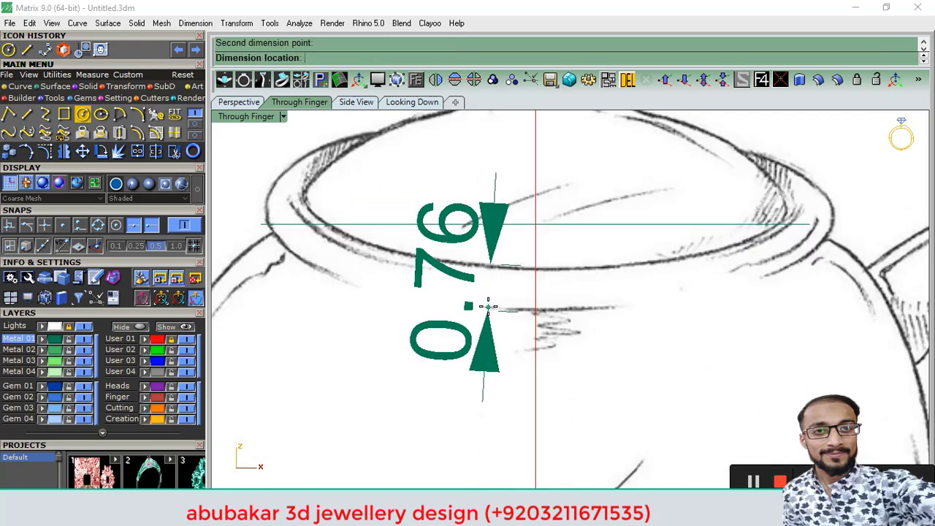
pyautogui.scroll(-2, 488, 307)
pyautogui.press('Escape')
# Offset the horizontal lid line to a copy just below it
pyautogui.click(438, 242)
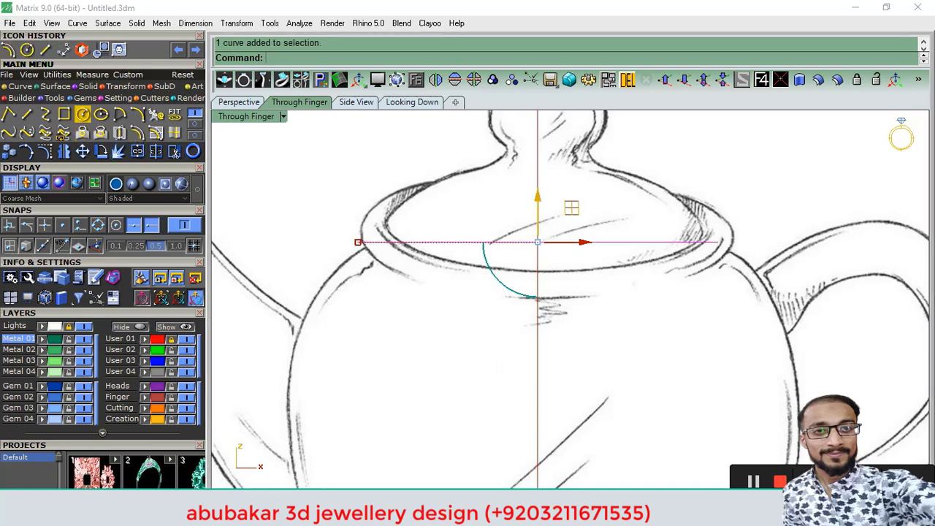
pyautogui.click(193, 151)
pyautogui.scroll(2, 363, 259)
pyautogui.write('8')
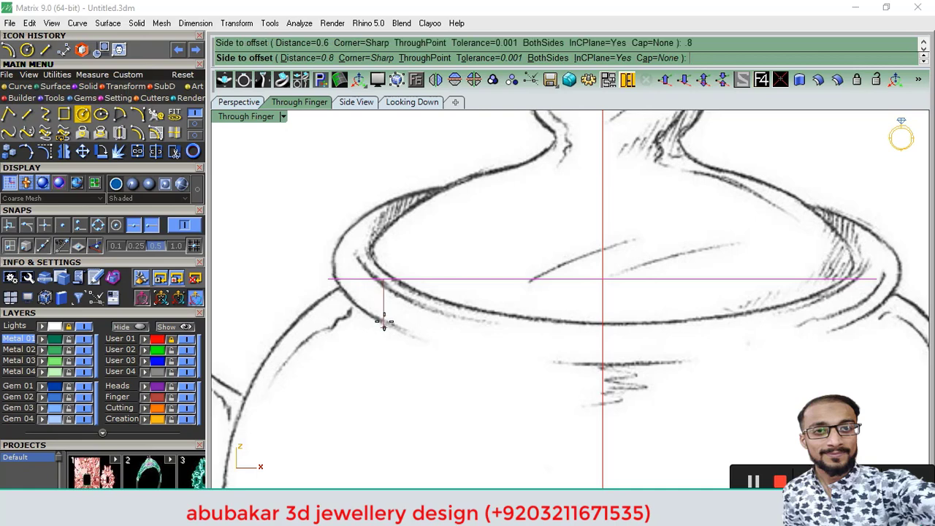
pyautogui.click(383, 318)
pyautogui.scroll(-2, 380, 325)
pyautogui.scroll(-1, 376, 329)
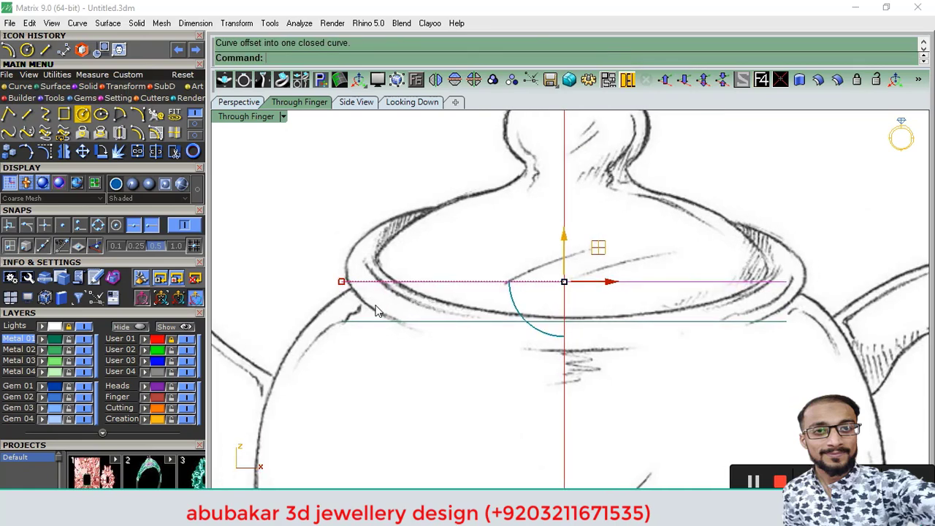
# Stretch both lines with the gumball to match the lid rim's width
pyautogui.keyDown('shift'); pyautogui.click(375, 320); pyautogui.keyUp('shift')
pyautogui.moveTo(343, 300); pyautogui.dragTo(358, 301)
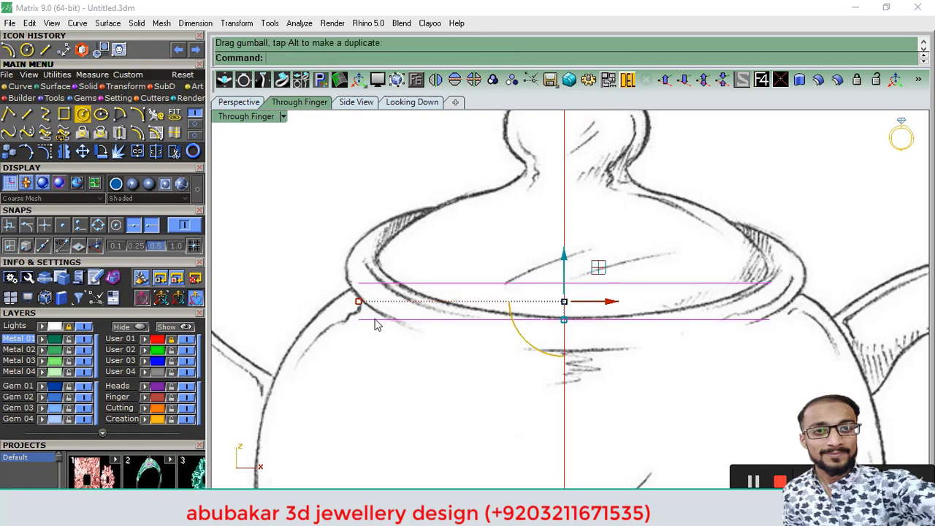
pyautogui.scroll(2, 358, 306)
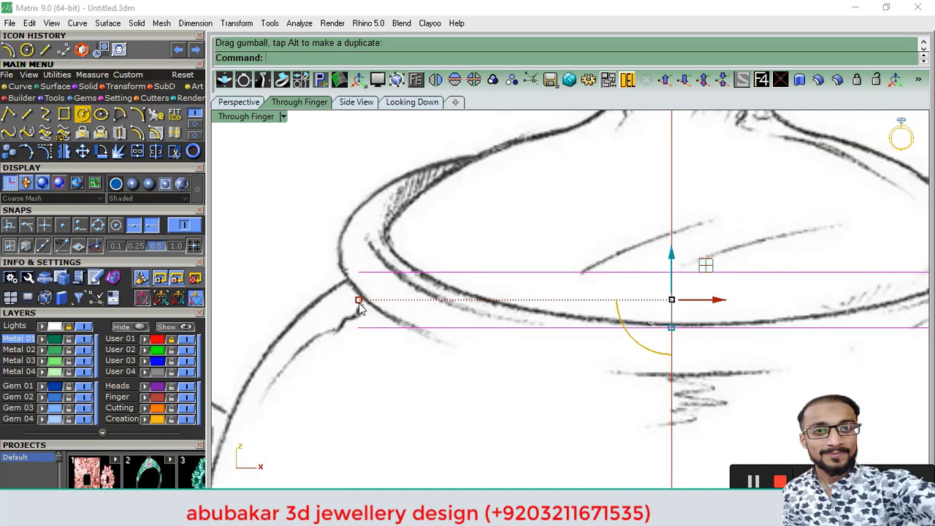
pyautogui.moveTo(356, 304); pyautogui.dragTo(365, 304)
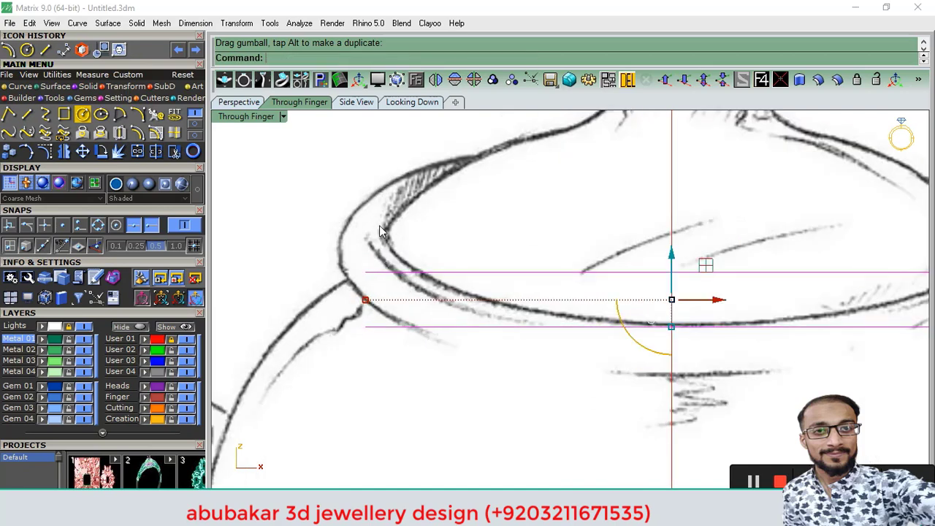
pyautogui.click(328, 244)
pyautogui.scroll(-2, 367, 241)
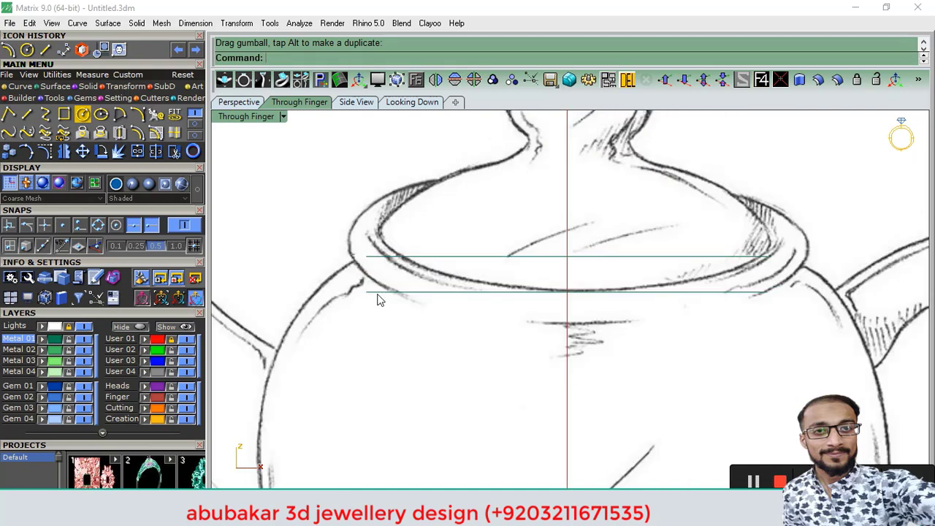
pyautogui.click(137, 115)
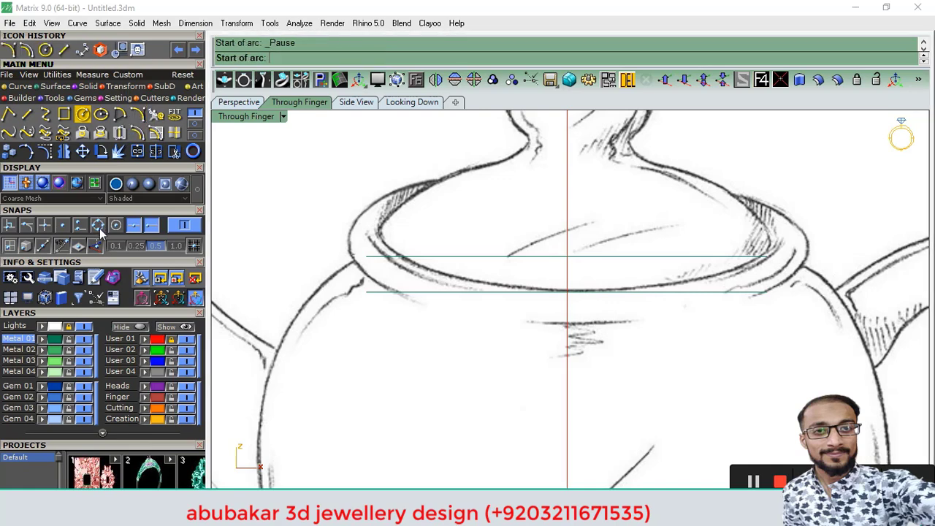
# With End and Quad snaps on, draw an outward arc joining the two lines' left ends
pyautogui.click(100, 232)
pyautogui.click(80, 226)
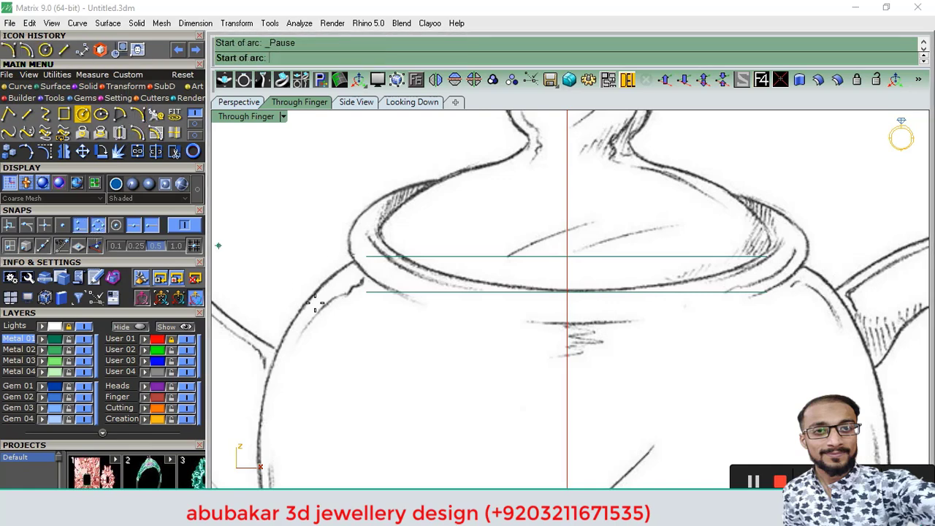
pyautogui.click(365, 256)
pyautogui.click(366, 291)
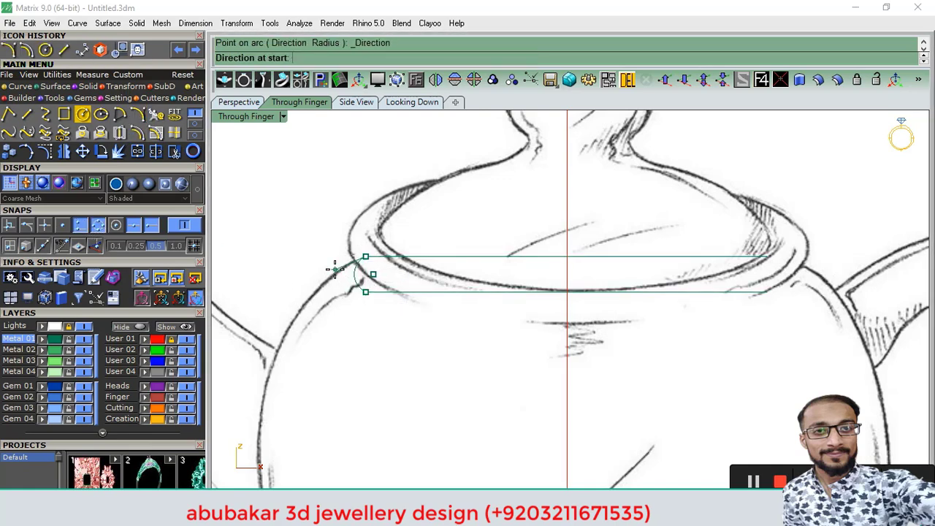
pyautogui.click(336, 272)
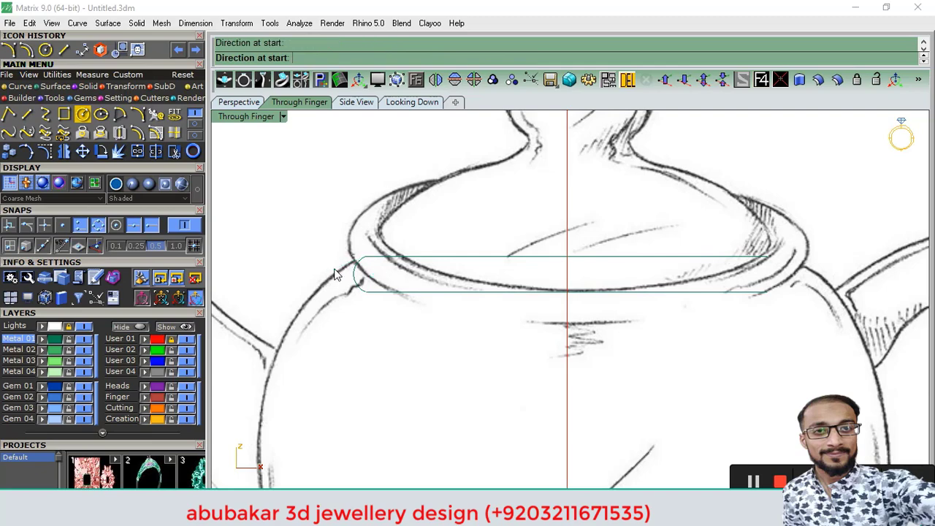
# Hide the teapot sketch, switch to Perspective, and window-select the circle and profile curves
pyautogui.click(83, 327)
pyautogui.click(238, 102)
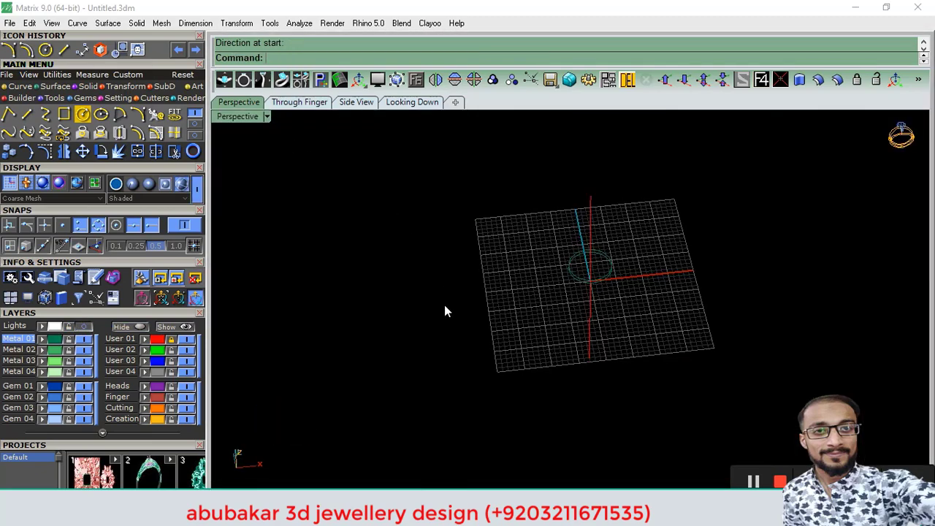
pyautogui.moveTo(444, 304)
pyautogui.mouseDown(button='right')
pyautogui.moveTo(568, 277)
pyautogui.moveTo(585, 248)
pyautogui.moveTo(593, 287)
pyautogui.moveTo(494, 285)
pyautogui.mouseUp(button='right')
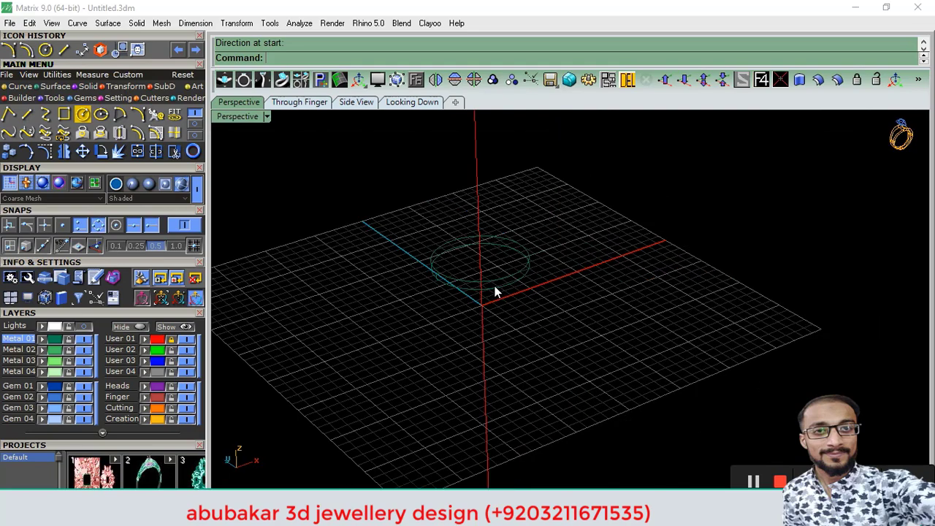
pyautogui.scroll(2, 466, 287)
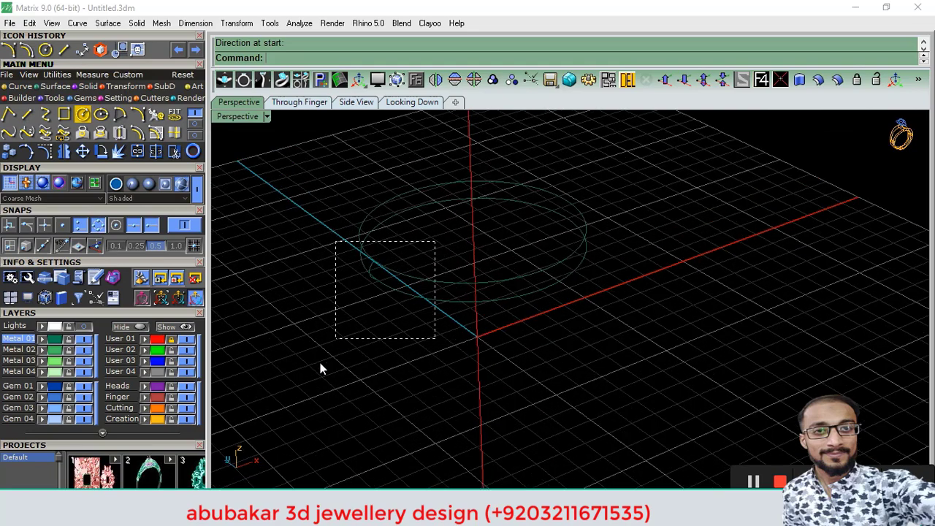
pyautogui.moveTo(320, 363); pyautogui.dragTo(324, 381)
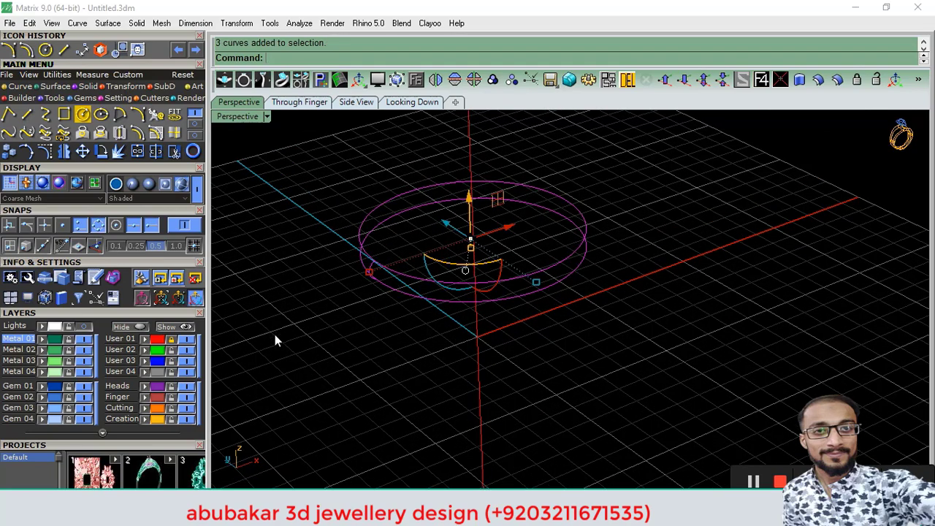
pyautogui.click(56, 86)
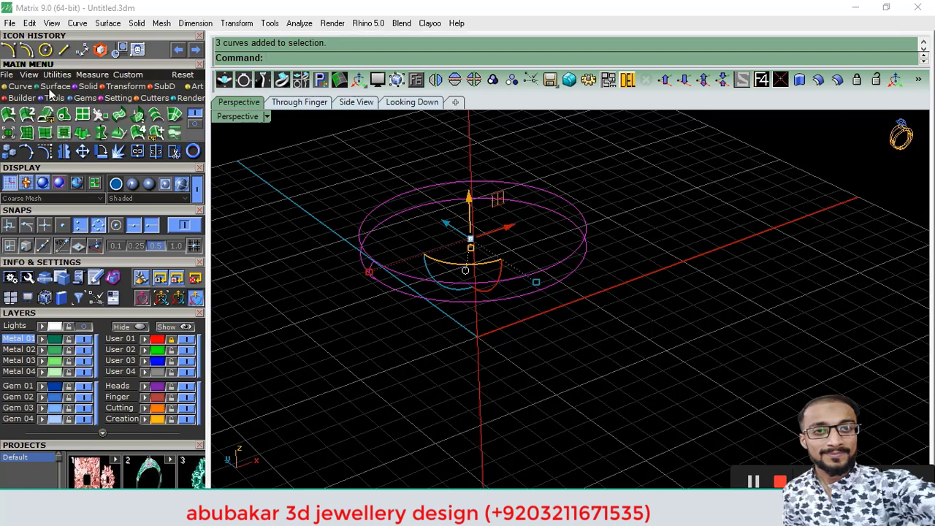
# Start Sweep 1 Rail and align the lower seam point with the upper one
pyautogui.click(10, 120)
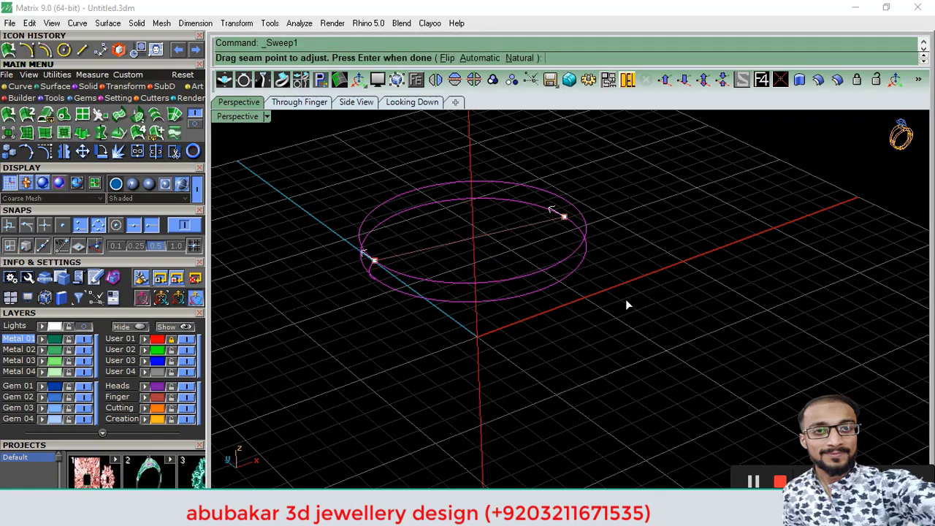
pyautogui.moveTo(461, 267); pyautogui.dragTo(635, 286, button='right')
pyautogui.press('Return')
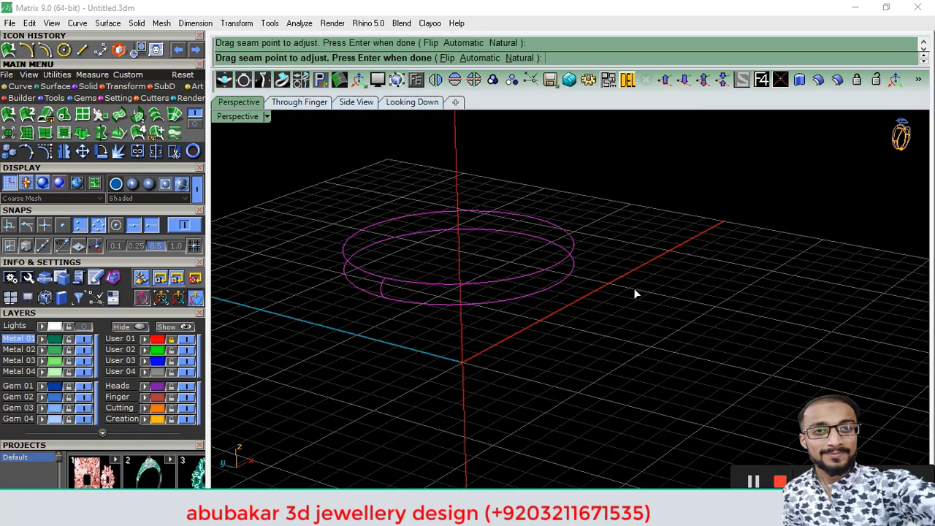
pyautogui.moveTo(576, 295)
pyautogui.keyDown('shift'); pyautogui.mouseDown(button='right')
pyautogui.moveTo(720, 325)
pyautogui.moveTo(612, 327)
pyautogui.moveTo(643, 285)
pyautogui.mouseUp(button='right'); pyautogui.keyUp('shift')
pyautogui.click(282, 366)
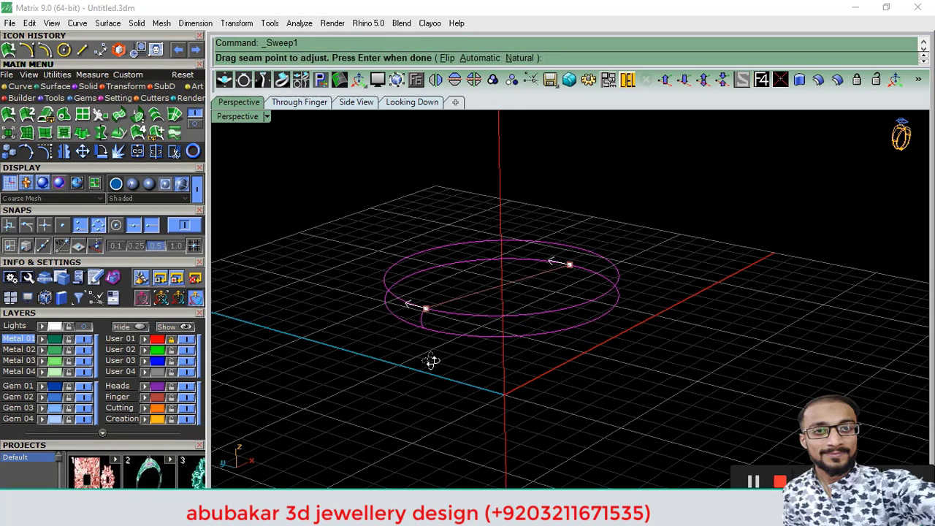
pyautogui.moveTo(436, 338); pyautogui.dragTo(417, 308, button='right')
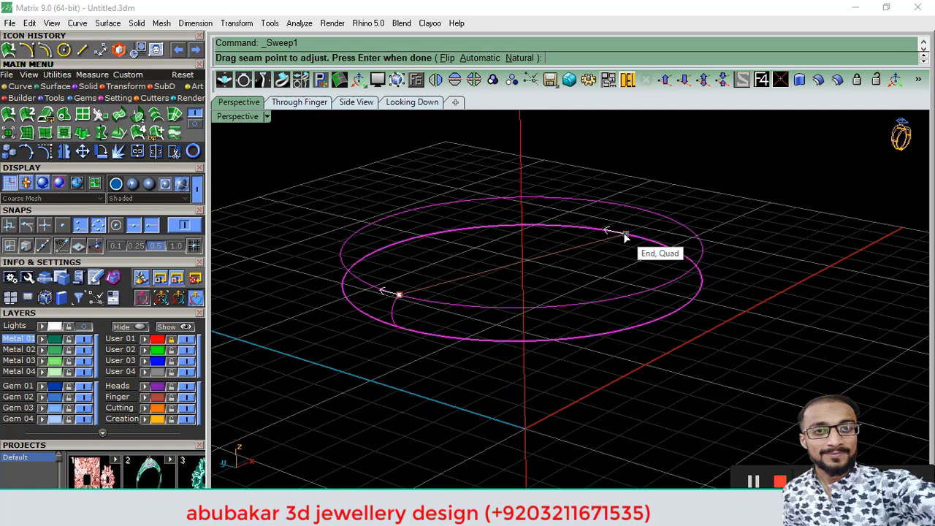
pyautogui.click(398, 296)
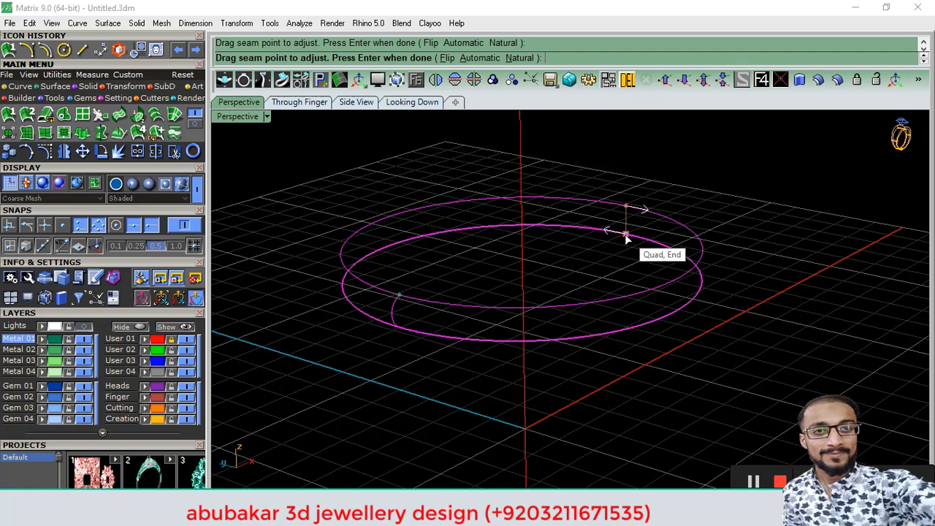
pyautogui.click(650, 290)
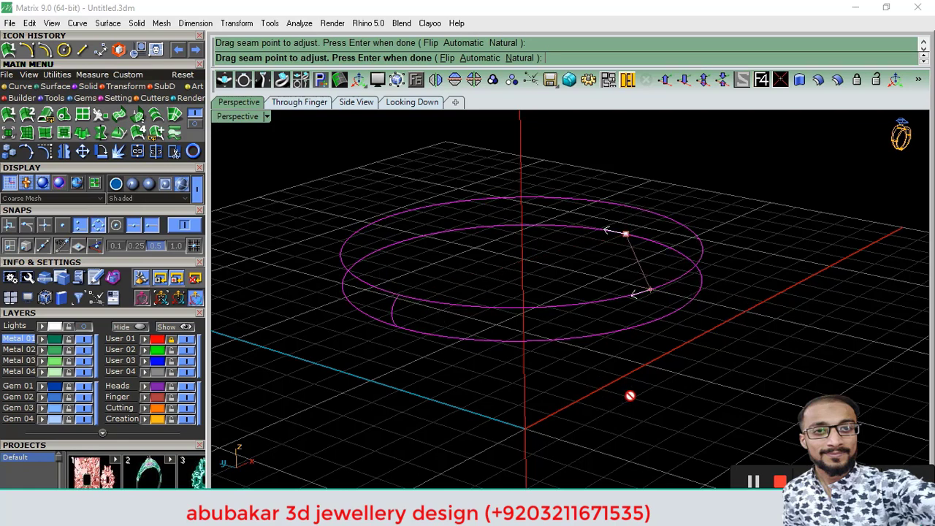
pyautogui.rightClick(642, 358)
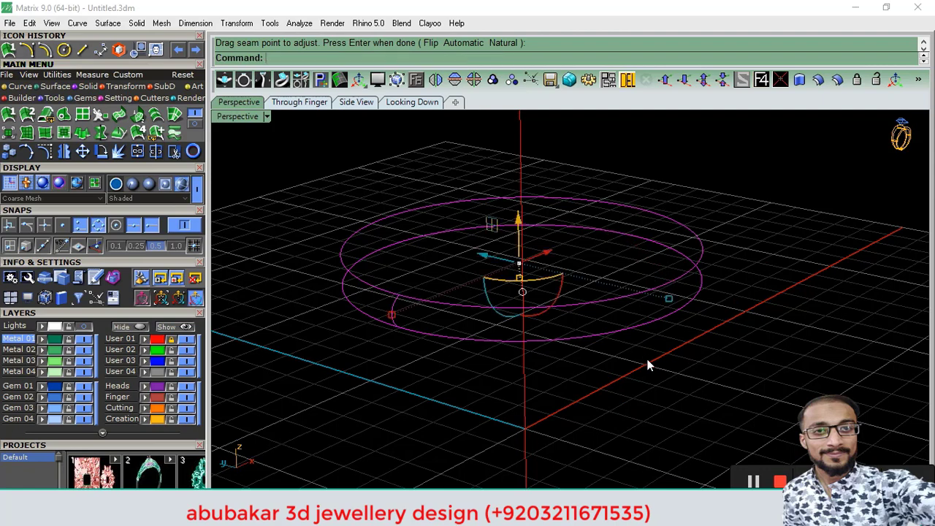
# Sweep the rim profile along the large circle into a ring, shown with Plastic shading
pyautogui.click(414, 331)
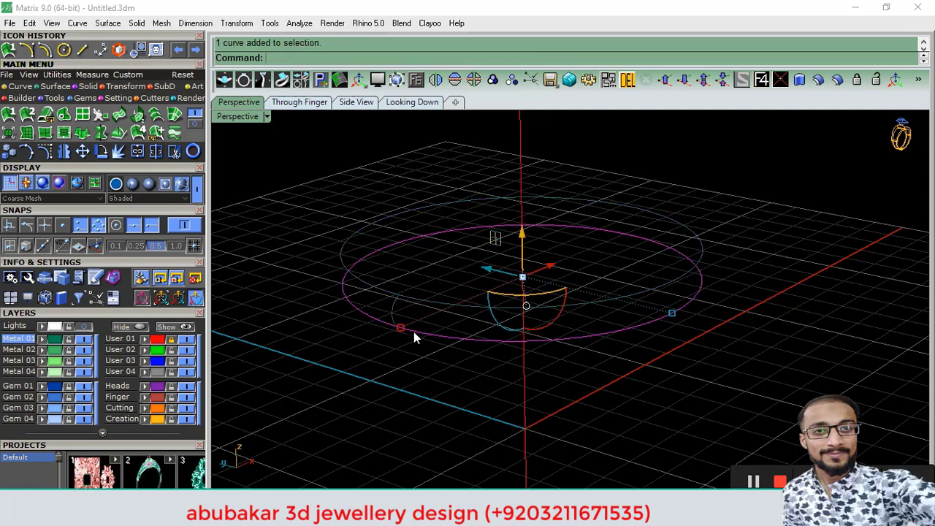
pyautogui.click(9, 129)
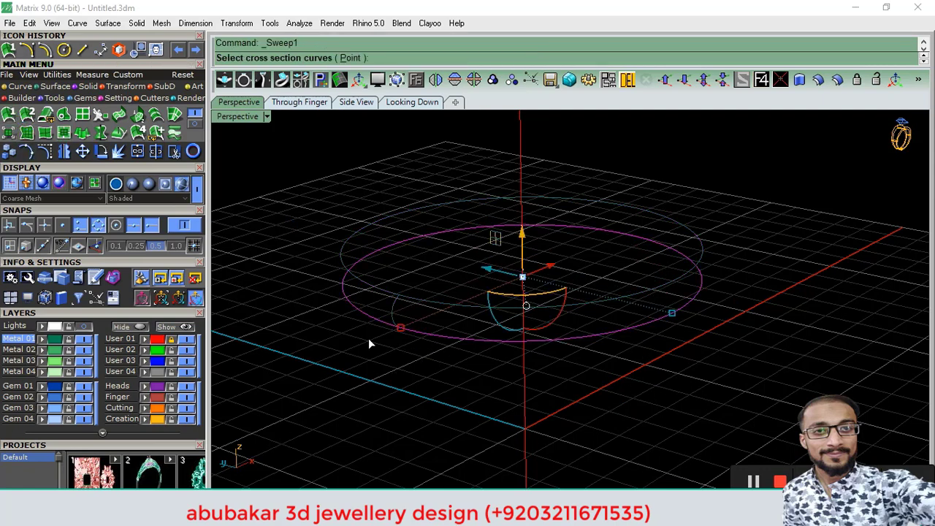
pyautogui.press('Return')
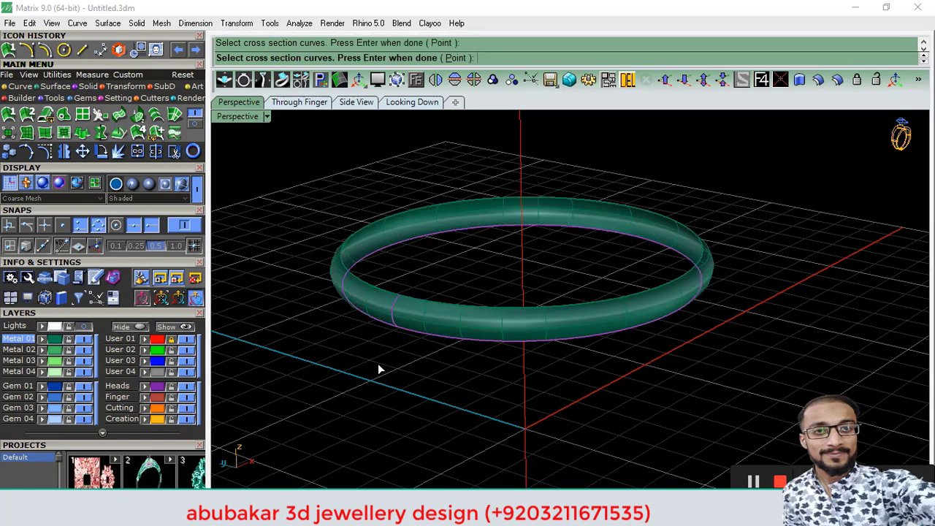
pyautogui.press('Return')
pyautogui.moveTo(478, 363)
pyautogui.mouseDown(button='right')
pyautogui.moveTo(363, 317)
pyautogui.moveTo(448, 329)
pyautogui.moveTo(385, 322)
pyautogui.moveTo(421, 326)
pyautogui.mouseUp(button='right')
pyautogui.click(132, 185)
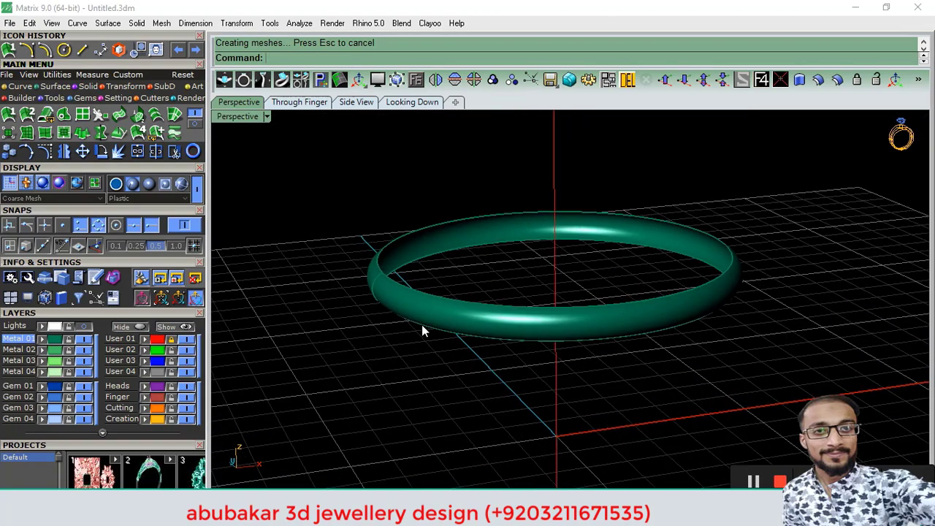
# Switch to the Front view and zoom in on the lid sketch
pyautogui.click(411, 322)
pyautogui.click(298, 103)
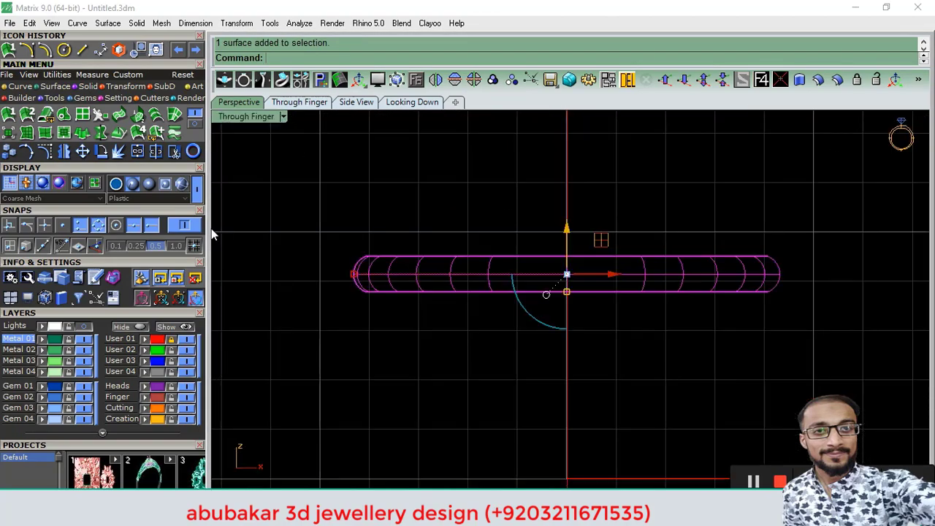
pyautogui.scroll(-1, 403, 311)
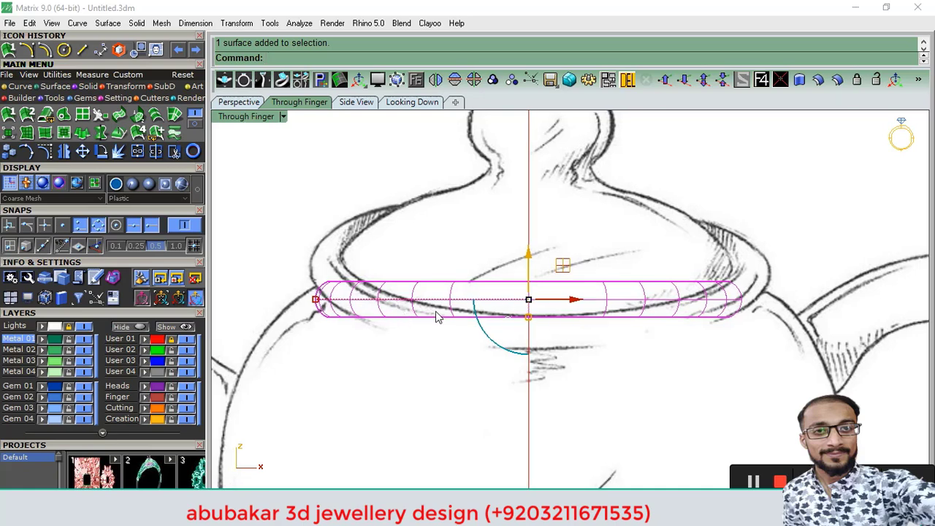
pyautogui.scroll(-1, 556, 322)
pyautogui.scroll(-1, 530, 318)
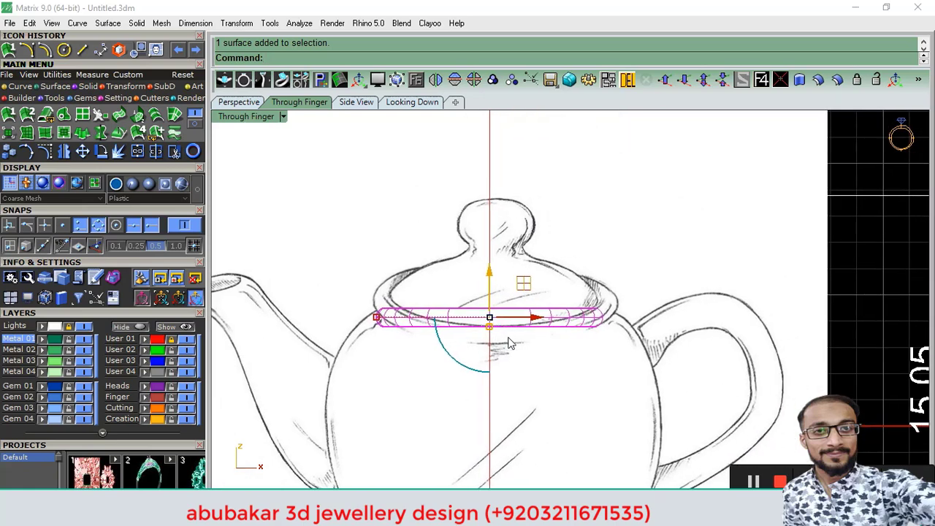
pyautogui.scroll(2, 417, 319)
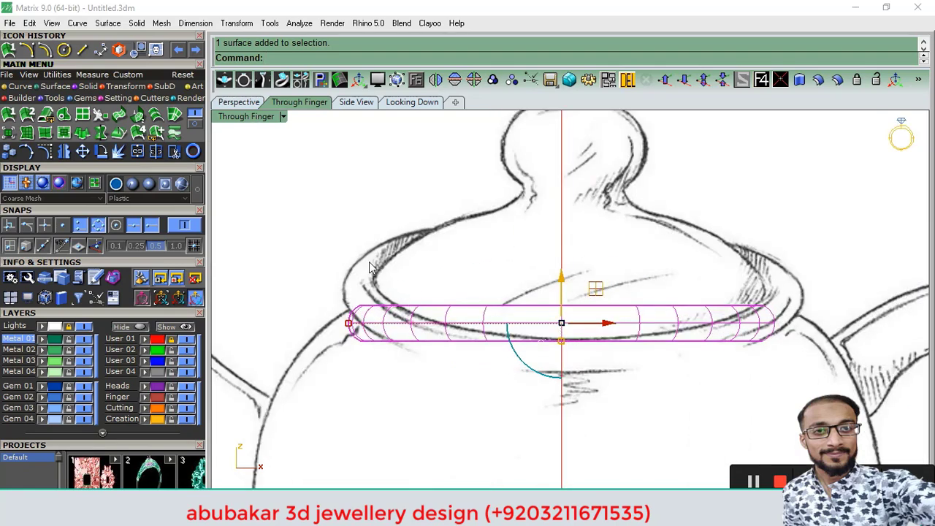
# Start an interpolated curve at the lid rim and trace up the lid's left slope
pyautogui.click(19, 86)
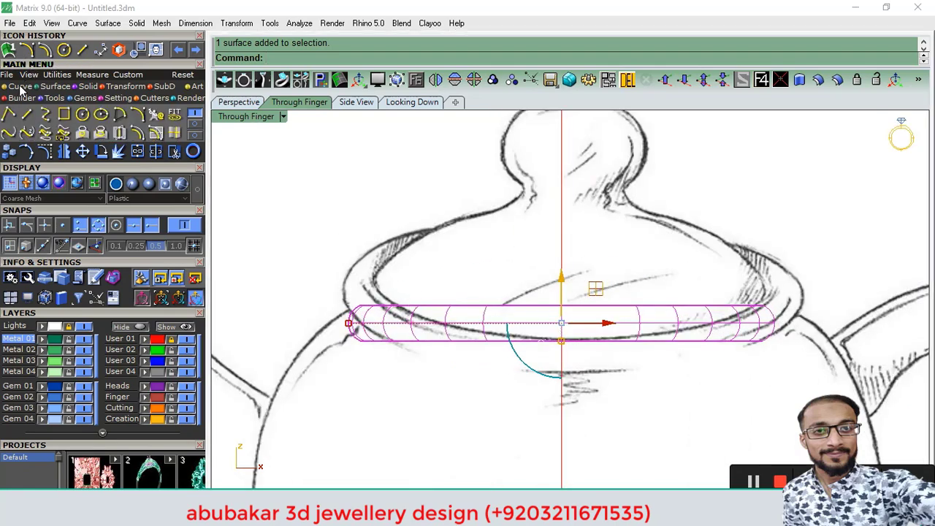
pyautogui.click(45, 114)
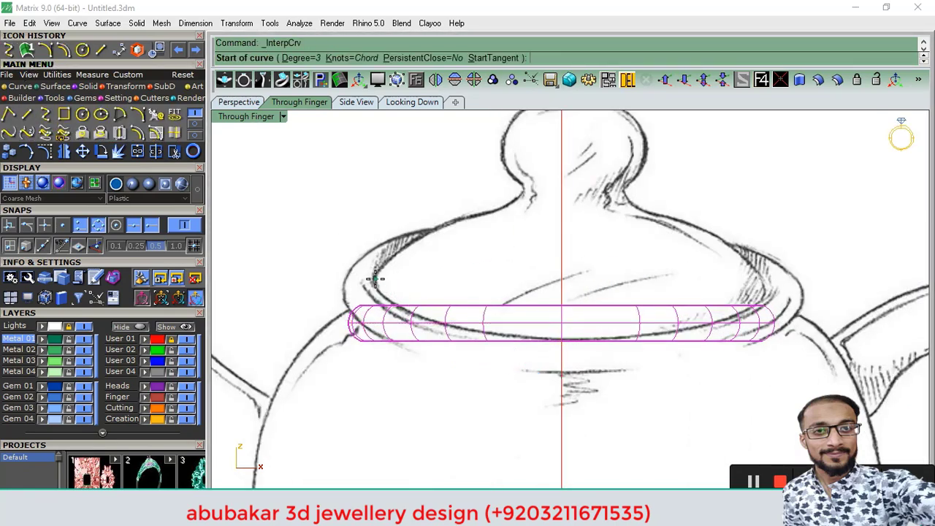
pyautogui.click(374, 278)
pyautogui.click(399, 253)
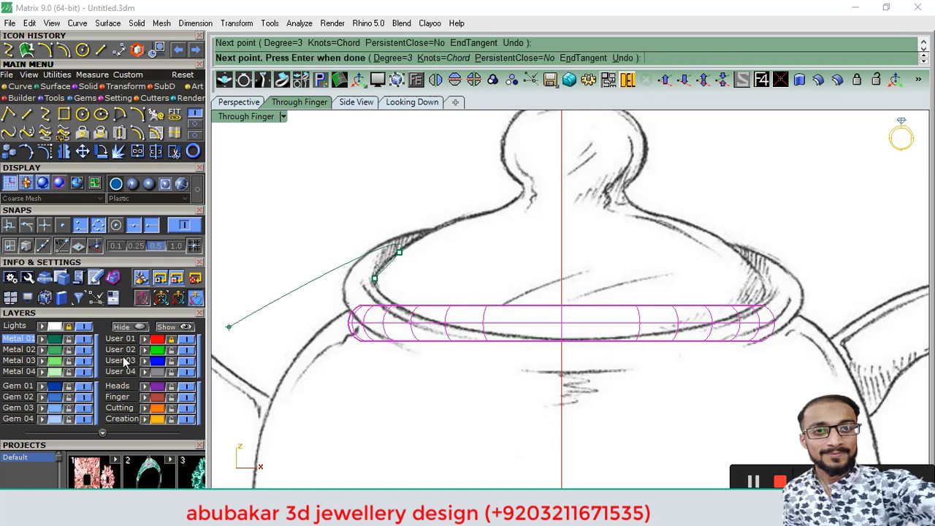
pyautogui.scroll(2, 451, 216)
pyautogui.click(455, 221)
pyautogui.click(527, 203)
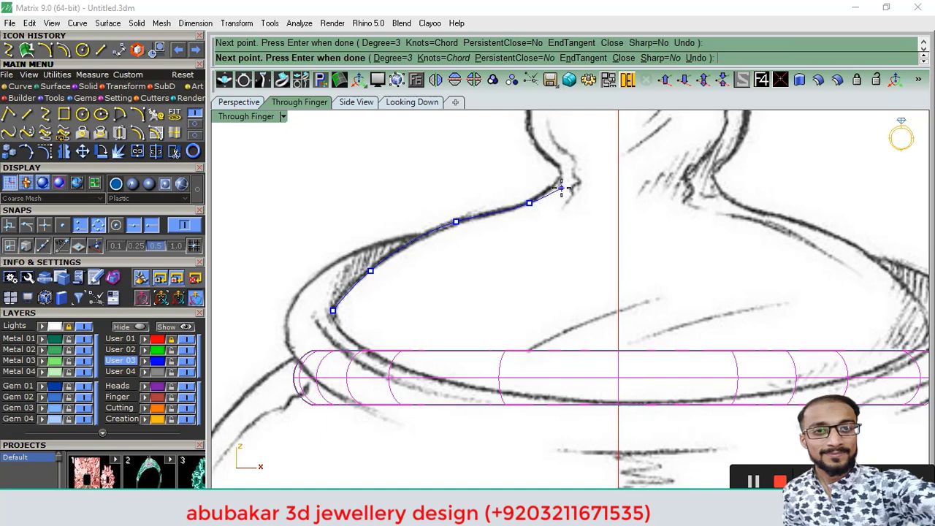
# Continue the curve over the knob's neck and side to its top centre, then finish it
pyautogui.click(560, 176)
pyautogui.click(542, 157)
pyautogui.moveTo(541, 157); pyautogui.dragTo(538, 242, button='right')
pyautogui.click(518, 198)
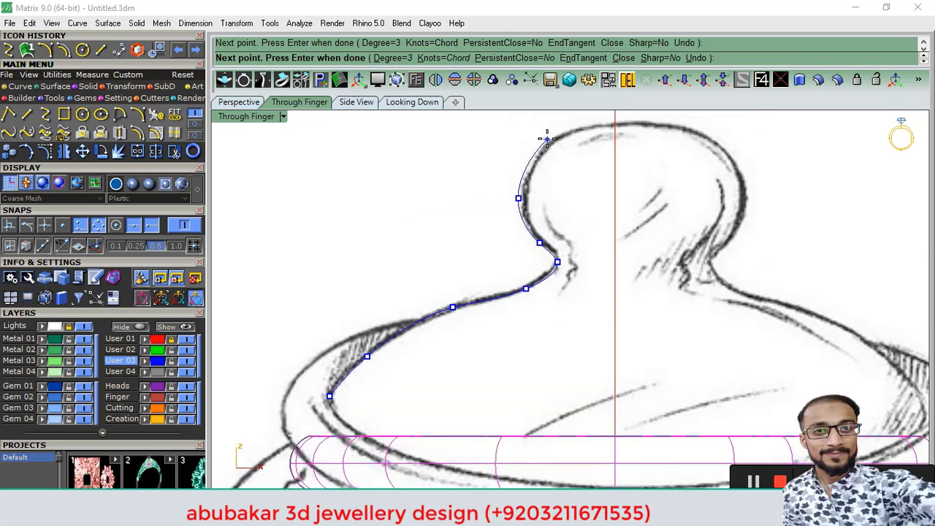
pyautogui.click(546, 138)
pyautogui.moveTo(547, 138); pyautogui.dragTo(511, 185, button='right')
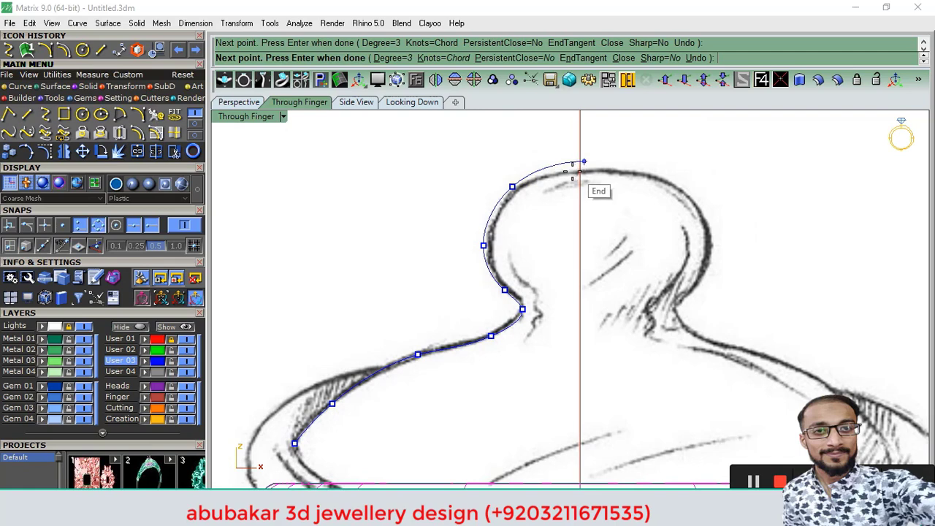
pyautogui.click(580, 171)
pyautogui.press('Return')
pyautogui.scroll(-3, 512, 277)
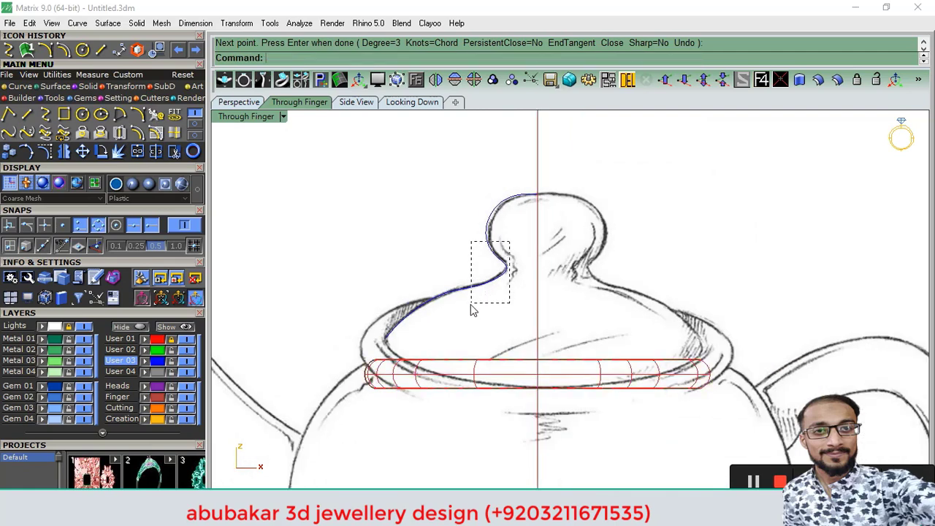
# Move the lid curve's rim-end control points onto the sketch line
pyautogui.moveTo(472, 310); pyautogui.dragTo(468, 324)
pyautogui.scroll(3, 392, 349)
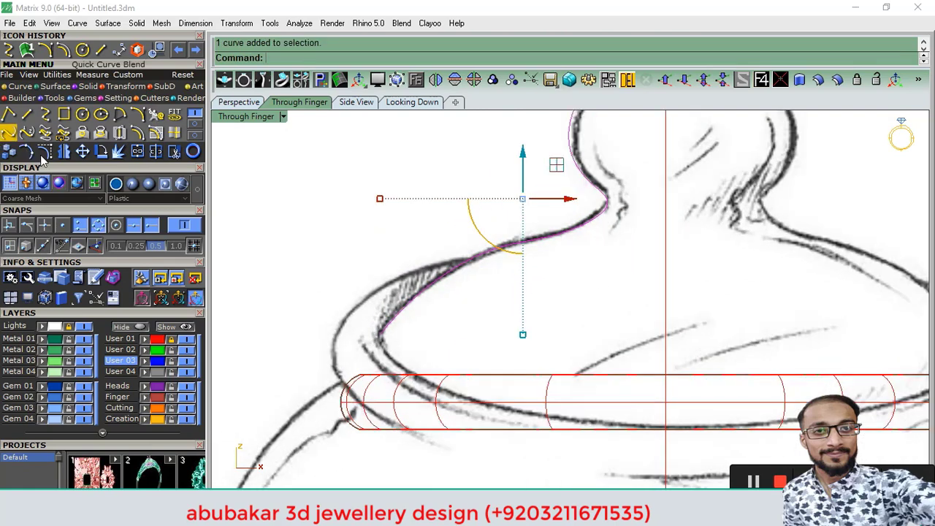
pyautogui.click(176, 152)
pyautogui.scroll(3, 388, 278)
pyautogui.scroll(1, 406, 268)
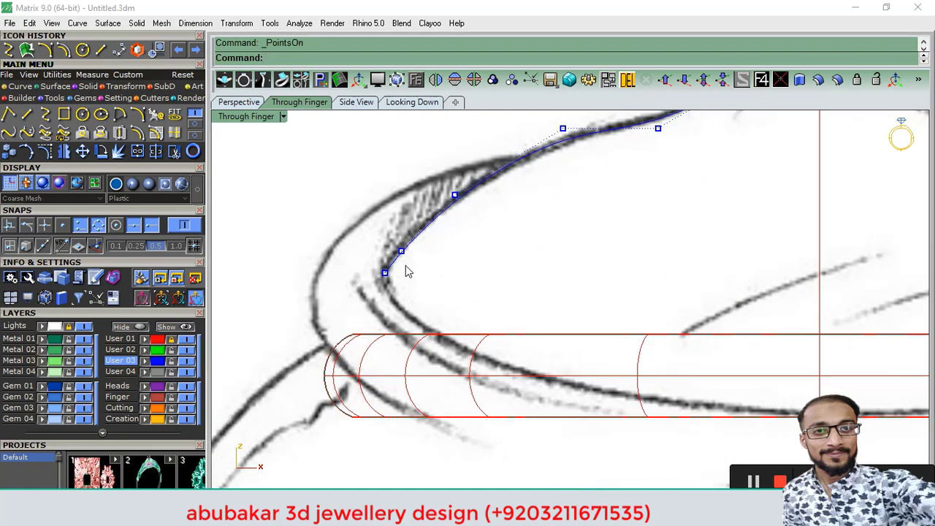
pyautogui.click(385, 273)
pyautogui.moveTo(385, 273); pyautogui.dragTo(350, 343)
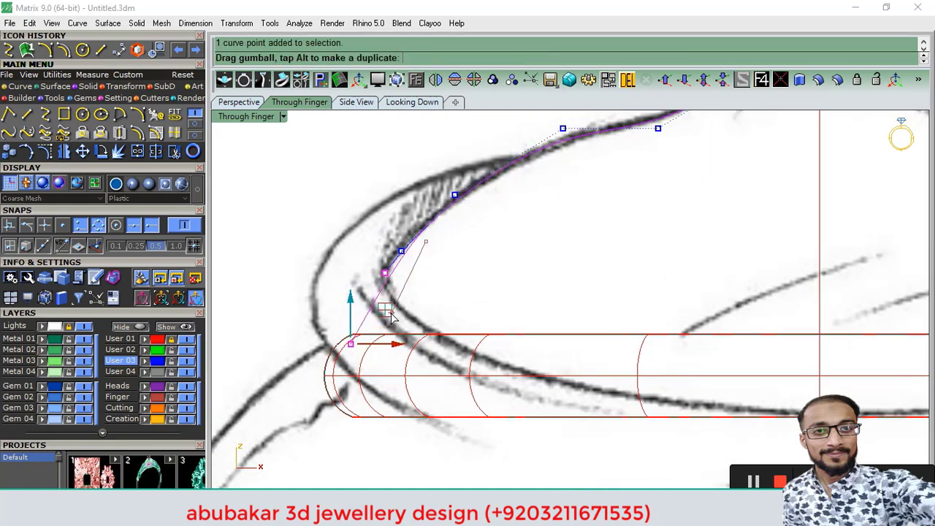
pyautogui.click(401, 250)
pyautogui.moveTo(401, 250)
pyautogui.mouseDown()
pyautogui.moveTo(386, 252)
pyautogui.moveTo(390, 273)
pyautogui.mouseUp()
pyautogui.scroll(-3, 495, 277)
pyautogui.scroll(3, 395, 248)
pyautogui.click(385, 271)
pyautogui.scroll(-3, 471, 283)
pyautogui.press('Escape')
# Reshow the curve's control points with F10 and fit the knob's top points to the sketch
pyautogui.moveTo(471, 282); pyautogui.dragTo(447, 301, button='right')
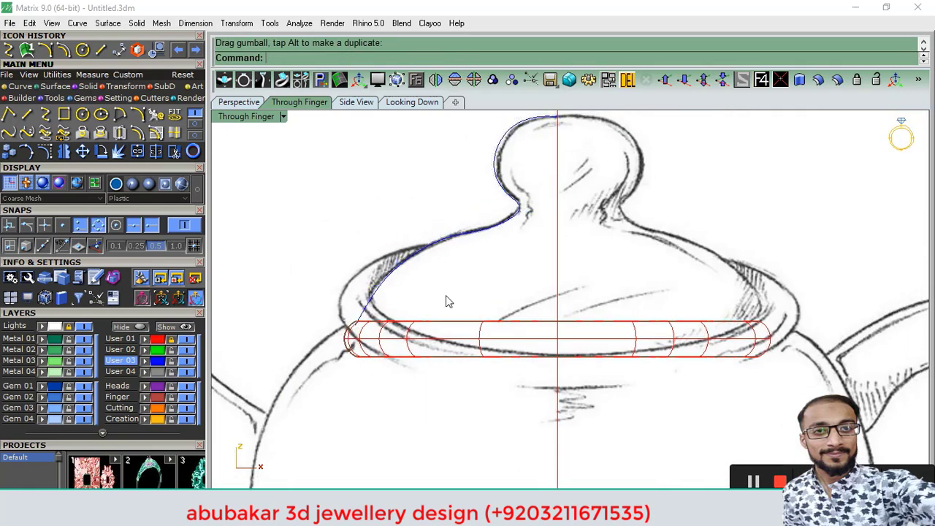
pyautogui.moveTo(479, 247); pyautogui.dragTo(449, 274, button='right')
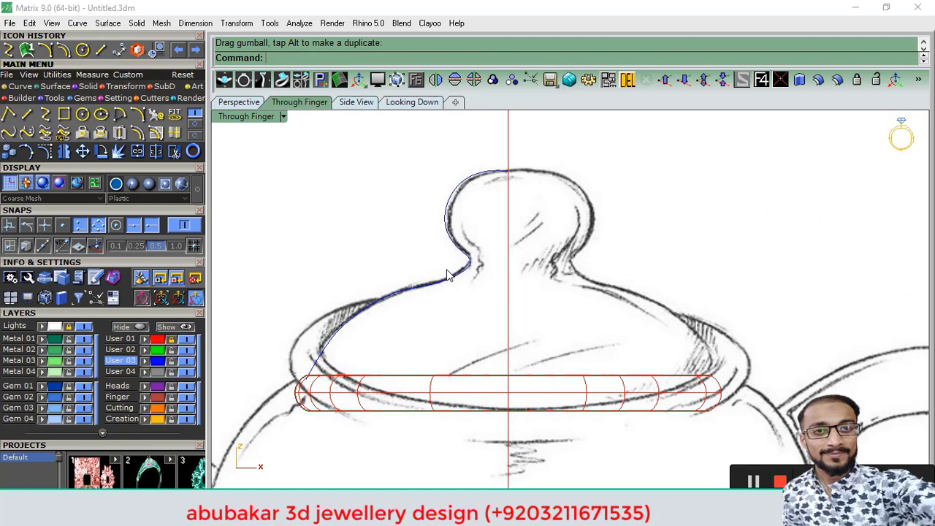
pyautogui.click(477, 178)
pyautogui.scroll(3, 517, 167)
pyautogui.press('F10')
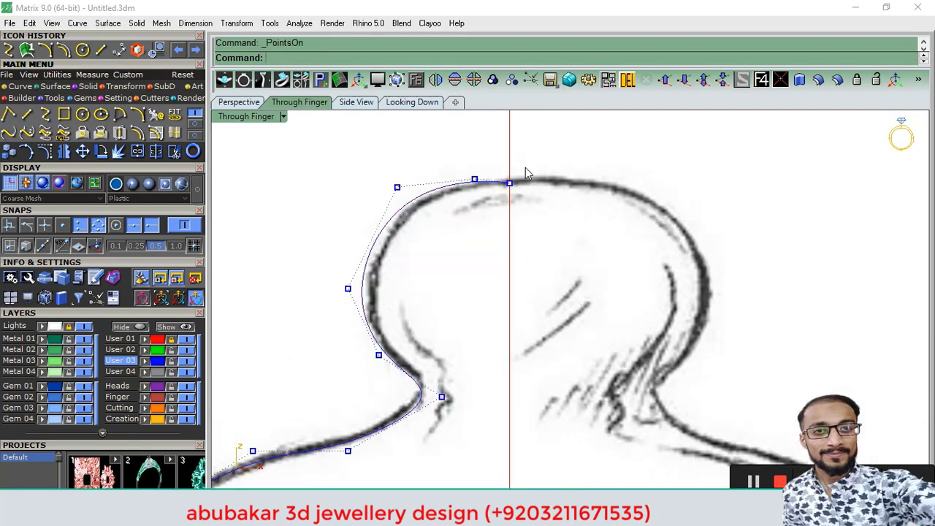
pyautogui.scroll(3, 526, 171)
pyautogui.moveTo(522, 197)
pyautogui.mouseDown()
pyautogui.moveTo(501, 163)
pyautogui.moveTo(504, 146)
pyautogui.mouseUp()
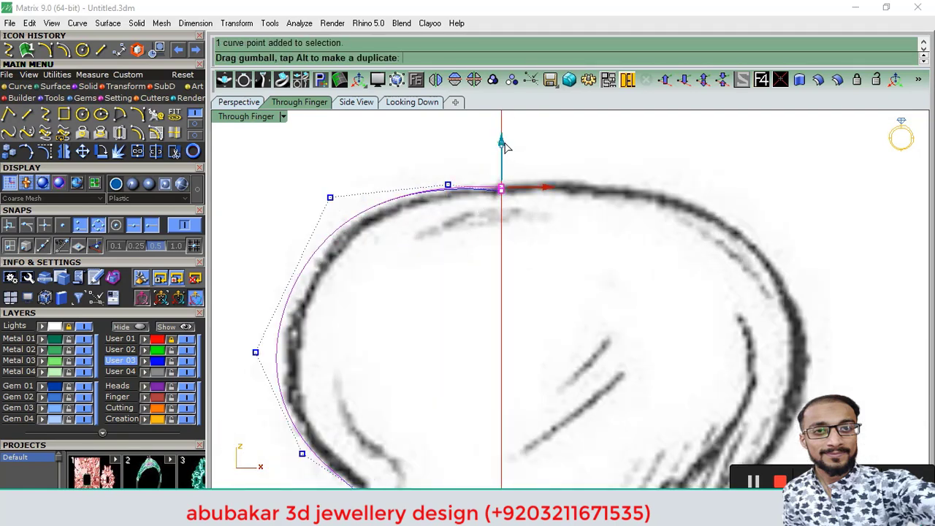
pyautogui.scroll(-1, 474, 183)
pyautogui.click(450, 189)
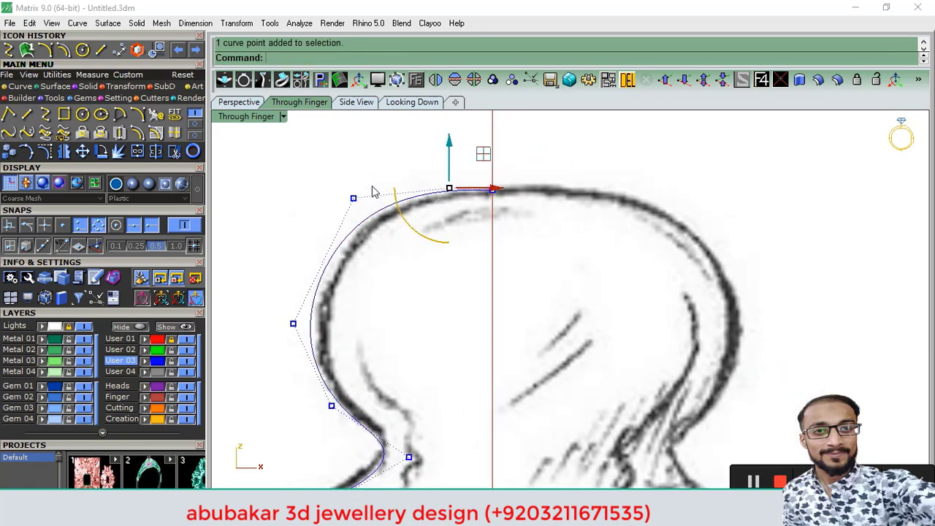
pyautogui.click(353, 197)
pyautogui.moveTo(390, 175); pyautogui.dragTo(393, 180)
# Fit the knob's side and neck points to the sketch, then hide the sketch backdrop
pyautogui.moveTo(372, 297); pyautogui.dragTo(241, 365)
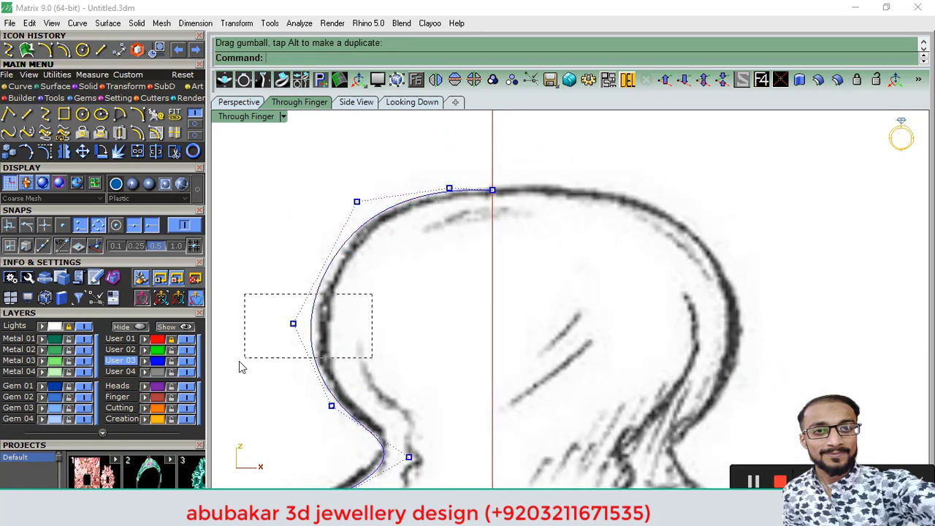
pyautogui.moveTo(349, 328); pyautogui.dragTo(365, 328)
pyautogui.scroll(-2, 417, 303)
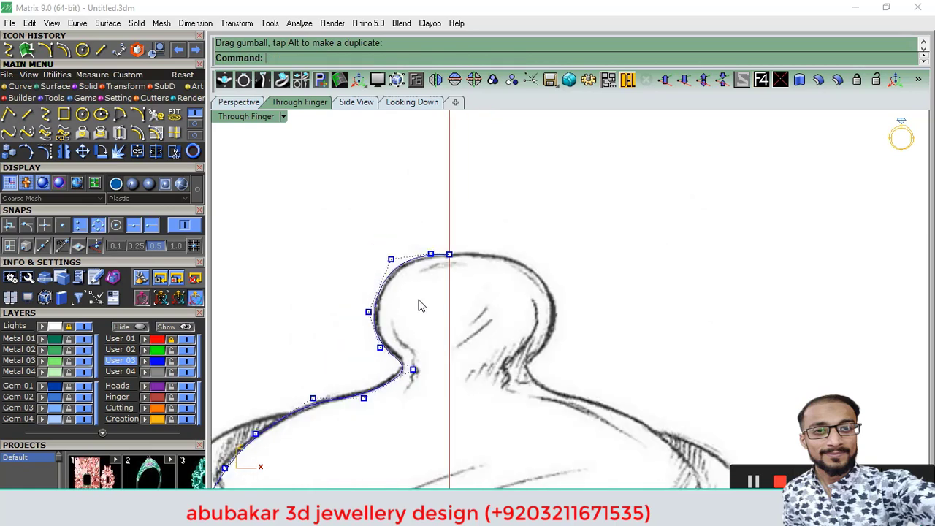
pyautogui.scroll(1, 504, 289)
pyautogui.click(493, 289)
pyautogui.scroll(1, 511, 292)
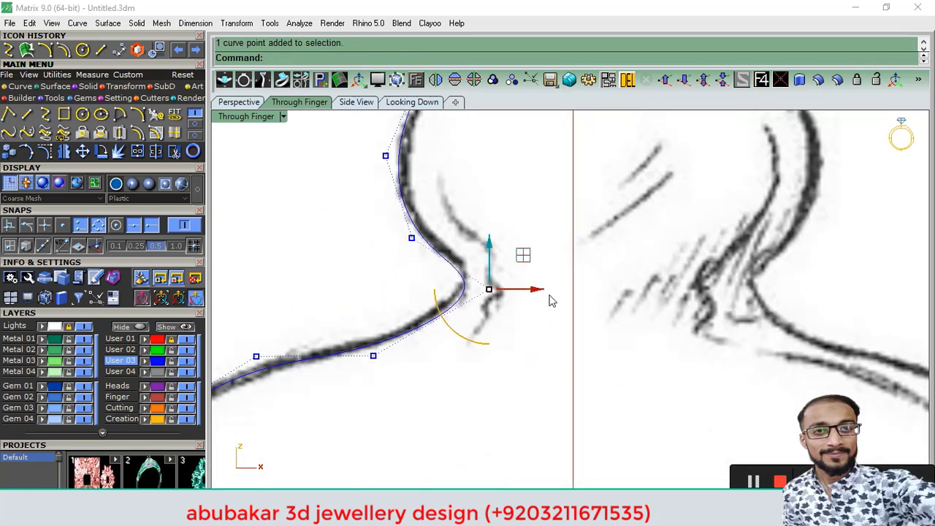
pyautogui.moveTo(551, 301); pyautogui.dragTo(528, 294)
pyautogui.scroll(-3, 426, 307)
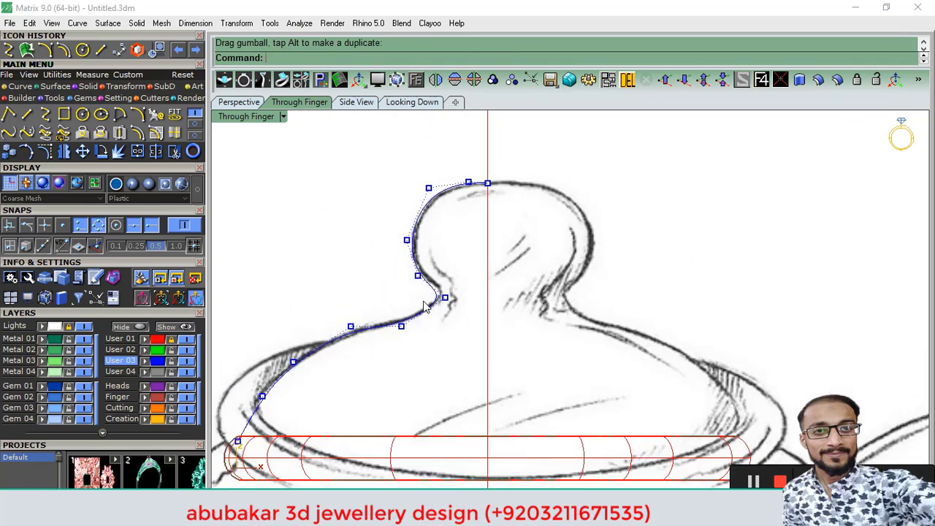
pyautogui.scroll(-2, 426, 306)
pyautogui.click(86, 326)
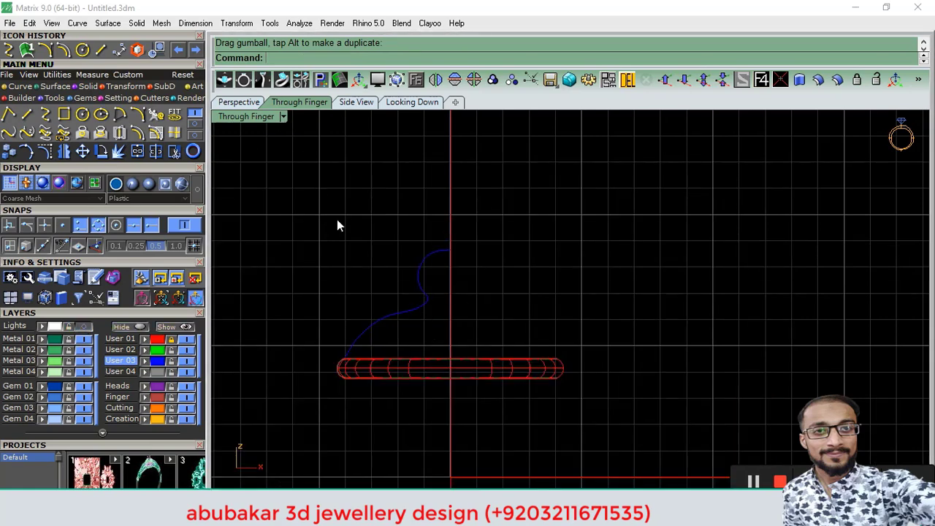
# In Perspective, select the lid profile curve and try Revolve, then cancel it
pyautogui.click(237, 102)
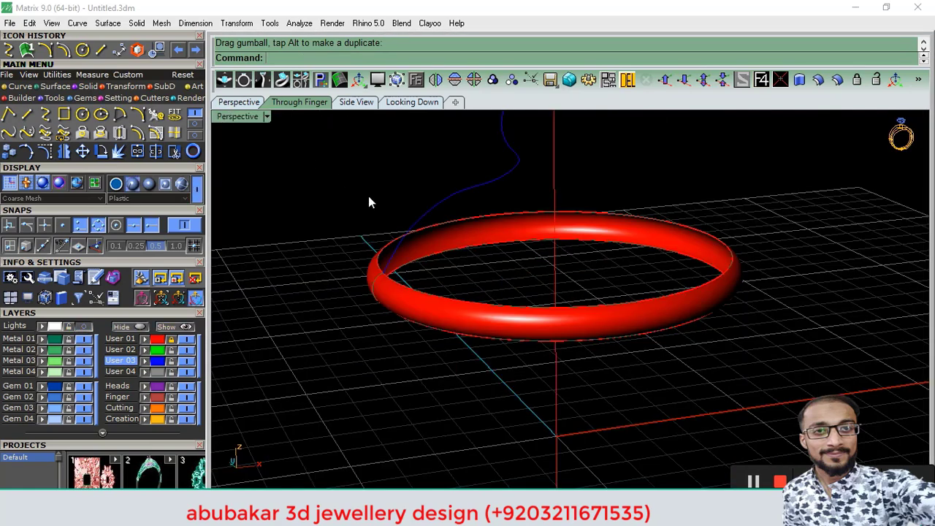
pyautogui.moveTo(463, 240)
pyautogui.mouseDown(button='right')
pyautogui.moveTo(484, 285)
pyautogui.moveTo(475, 250)
pyautogui.mouseUp(button='right')
pyautogui.click(475, 237)
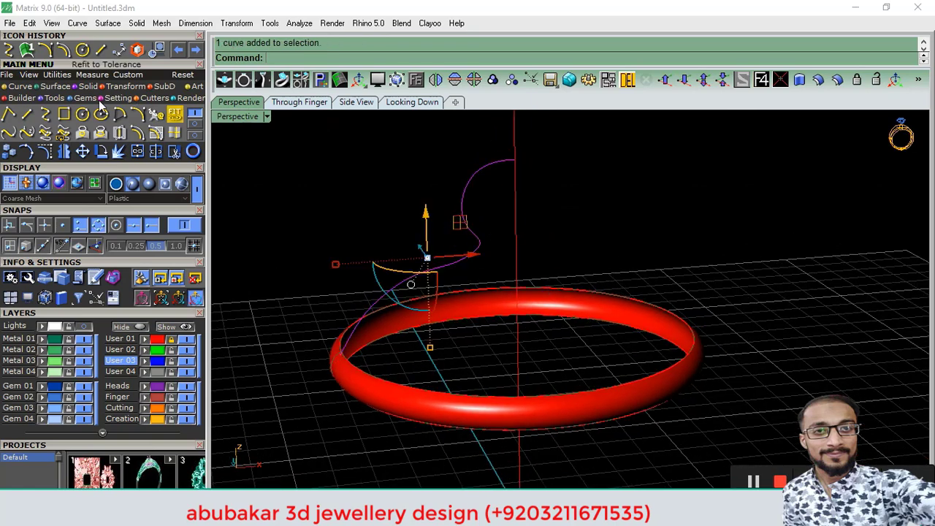
pyautogui.click(54, 86)
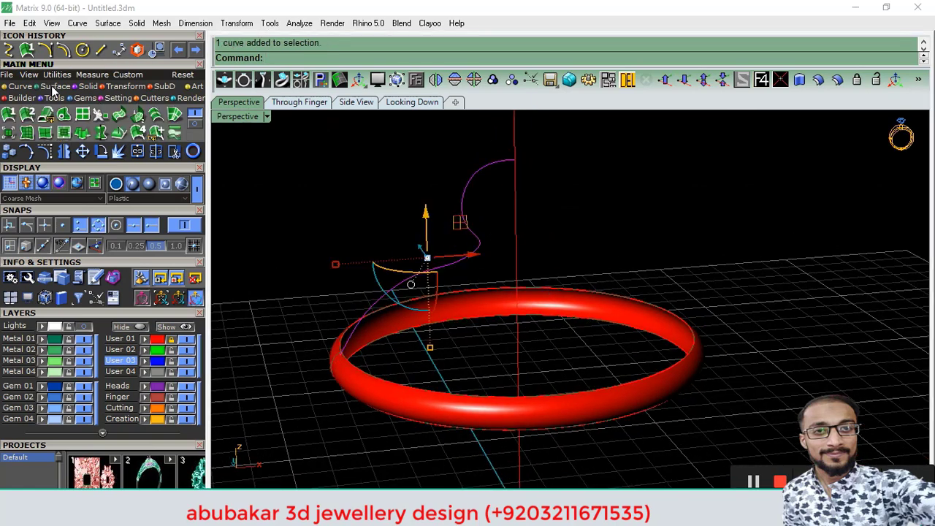
pyautogui.click(100, 138)
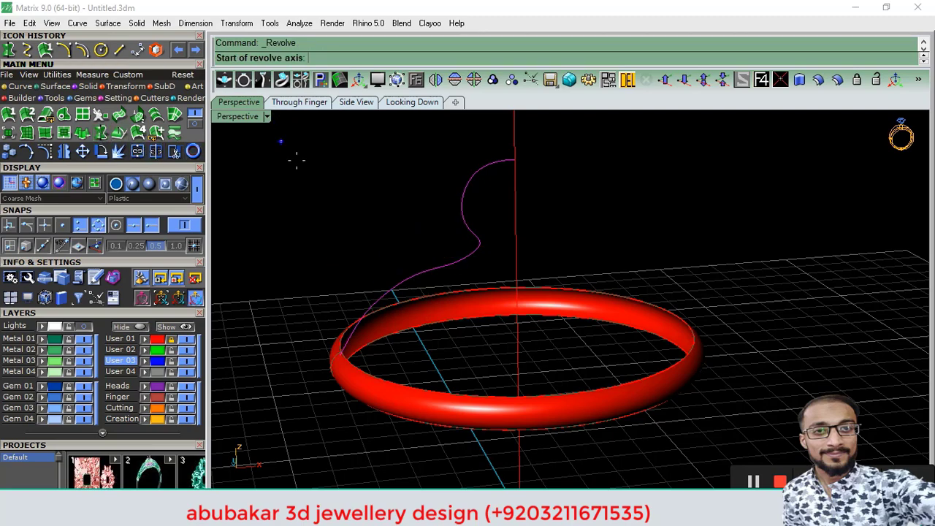
pyautogui.scroll(-2, 428, 251)
pyautogui.scroll(-2, 455, 268)
pyautogui.scroll(-2, 485, 235)
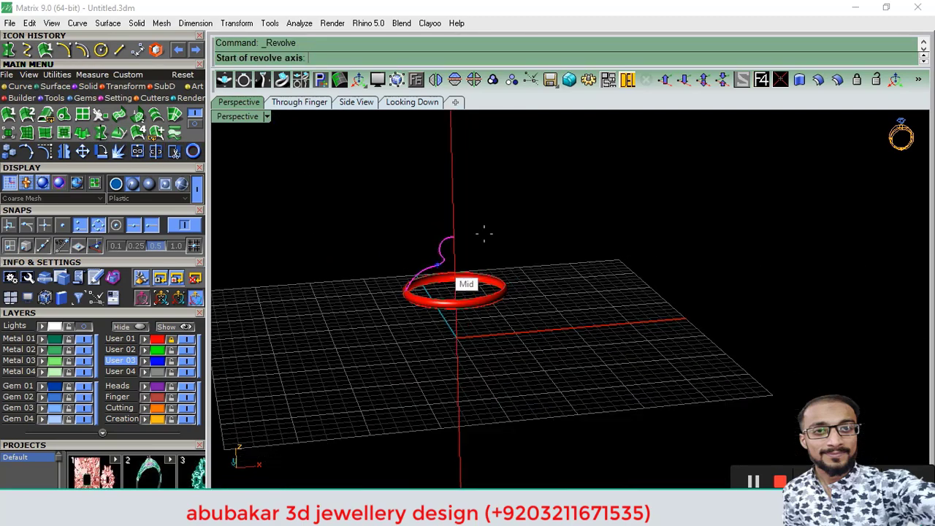
pyautogui.keyDown('shift'); pyautogui.moveTo(494, 374); pyautogui.dragTo(478, 379, button='right'); pyautogui.keyUp('shift')
pyautogui.press('Escape')
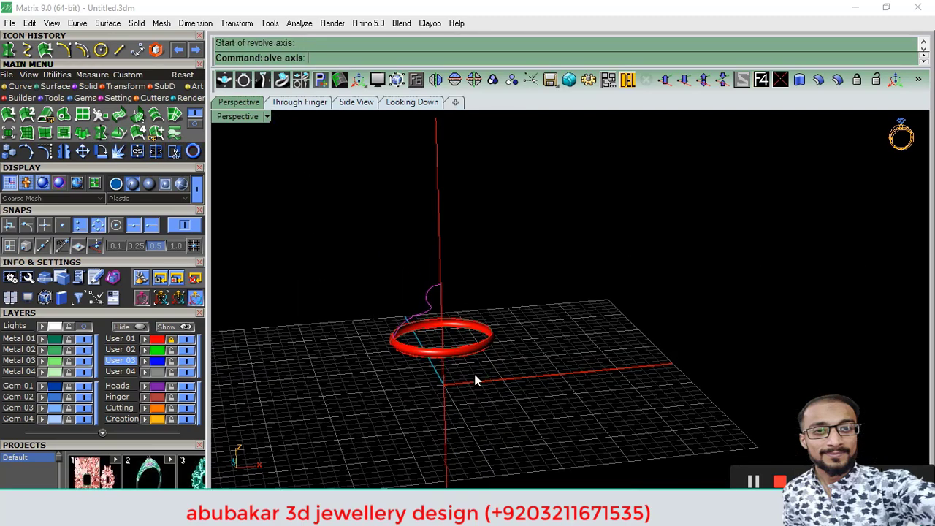
# Drag the vertical centre line down through the ring and begin a Scale1D on it
pyautogui.scroll(-2, 413, 211)
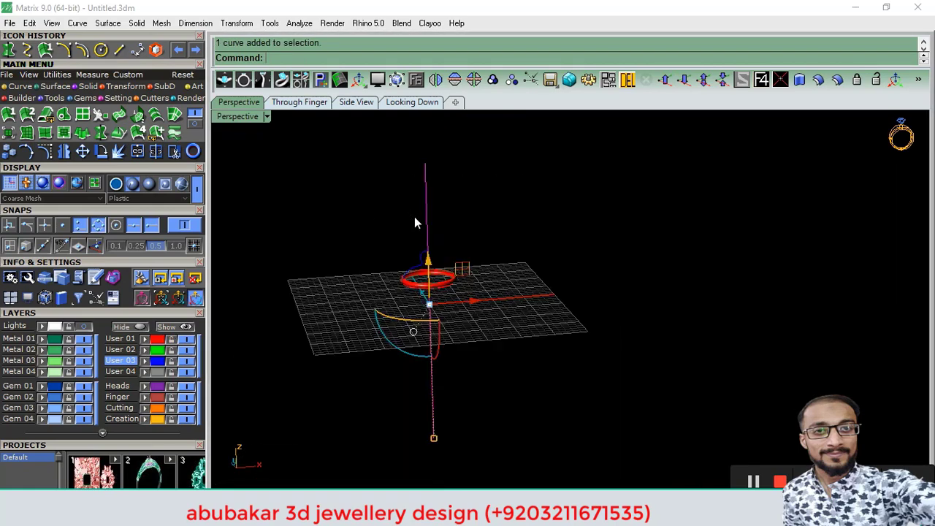
pyautogui.moveTo(428, 436); pyautogui.dragTo(442, 400)
pyautogui.moveTo(444, 358)
pyautogui.mouseDown()
pyautogui.moveTo(442, 342)
pyautogui.moveTo(439, 371)
pyautogui.mouseUp()
pyautogui.moveTo(437, 374); pyautogui.dragTo(475, 304)
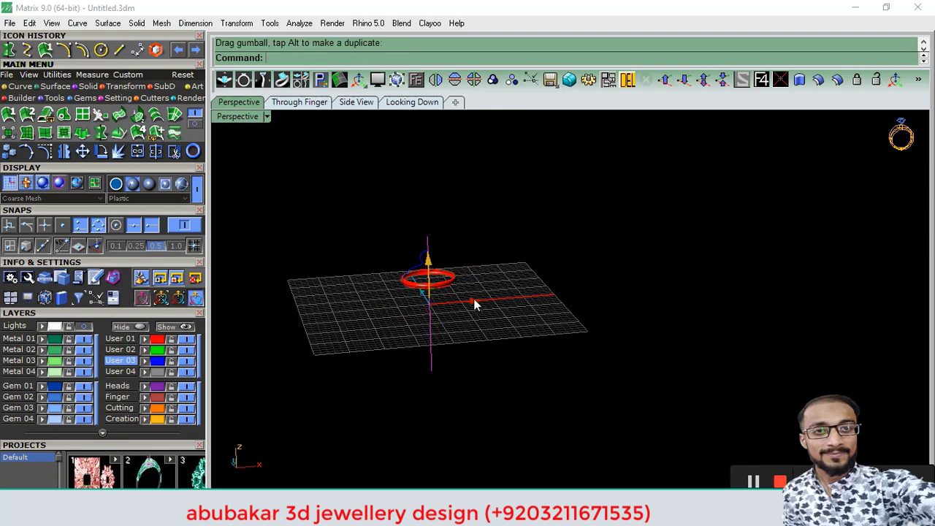
pyautogui.scroll(3, 426, 250)
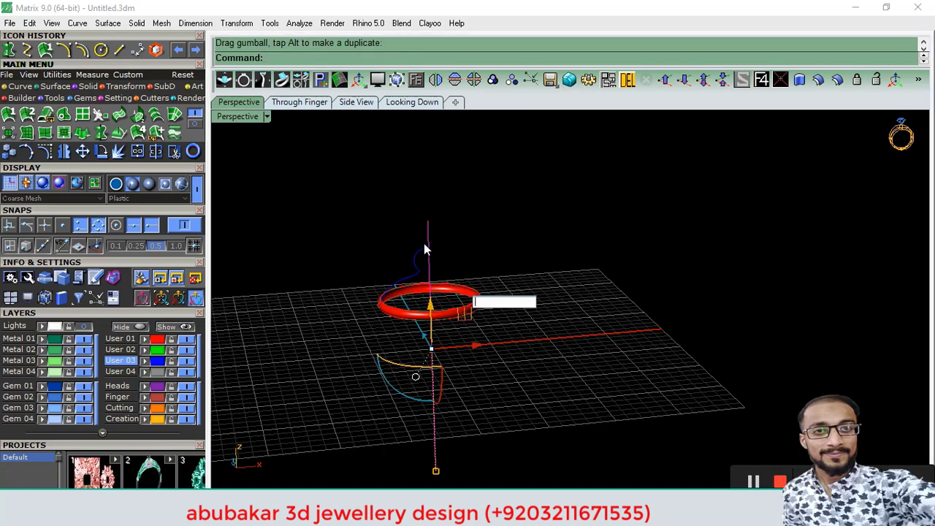
pyautogui.click(125, 86)
pyautogui.click(45, 114)
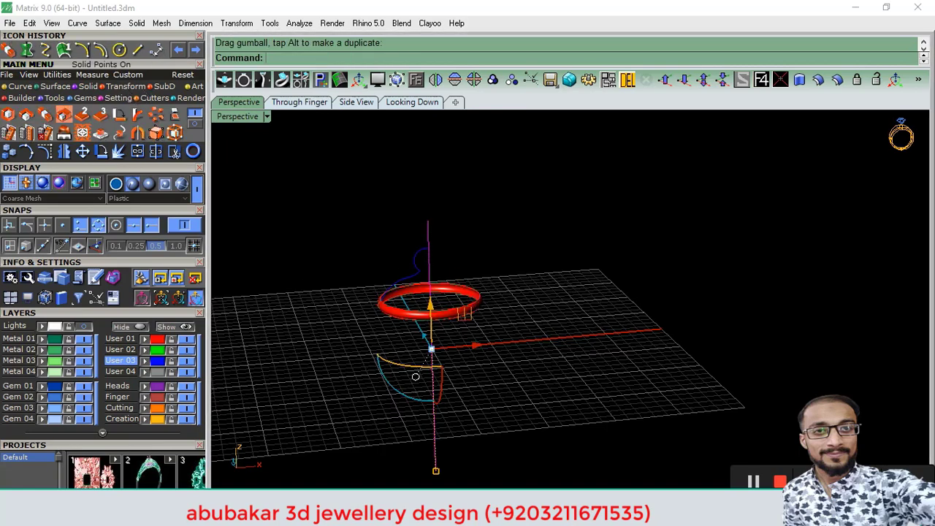
# In the Front view, shorten the vertical centre line to stop at the ring, then return to Perspective
pyautogui.click(298, 102)
pyautogui.scroll(-3, 432, 192)
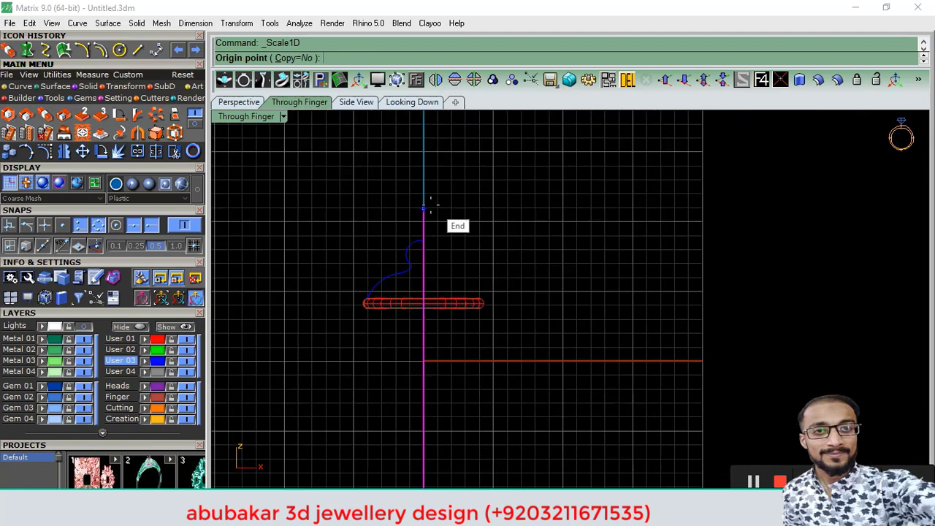
pyautogui.click(423, 209)
pyautogui.scroll(-2, 453, 303)
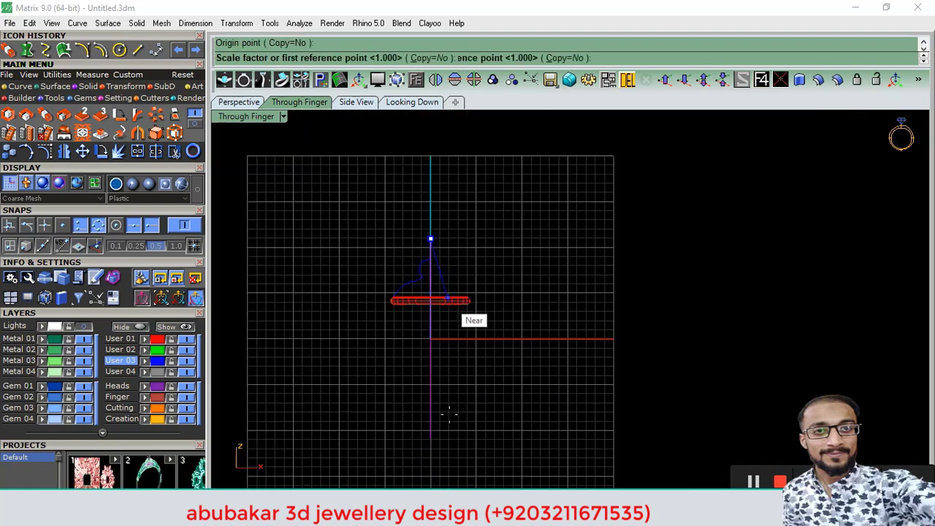
pyautogui.click(431, 437)
pyautogui.scroll(2, 418, 318)
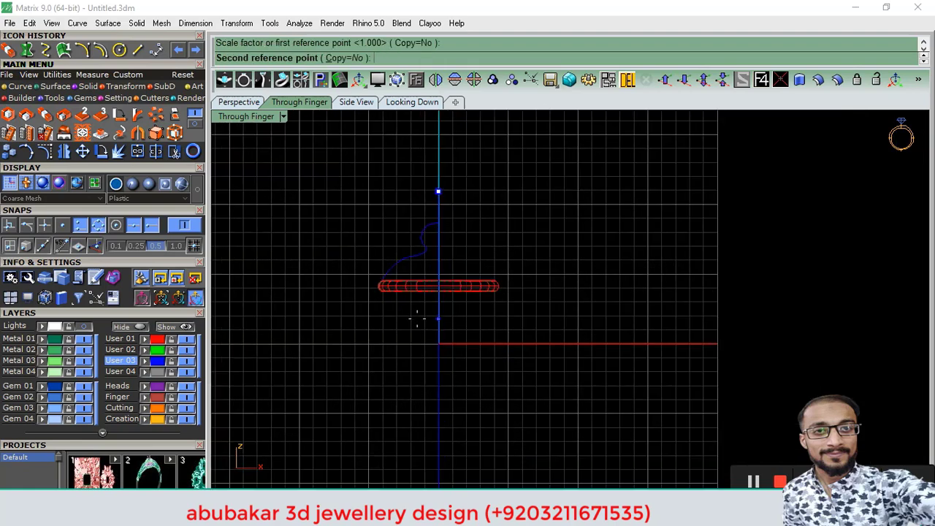
pyautogui.scroll(2, 418, 312)
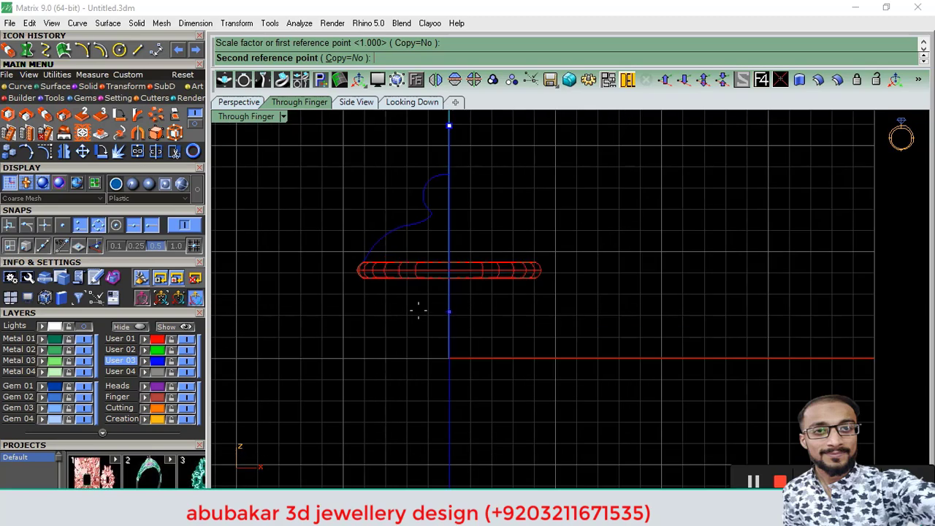
pyautogui.click(443, 274)
pyautogui.click(238, 102)
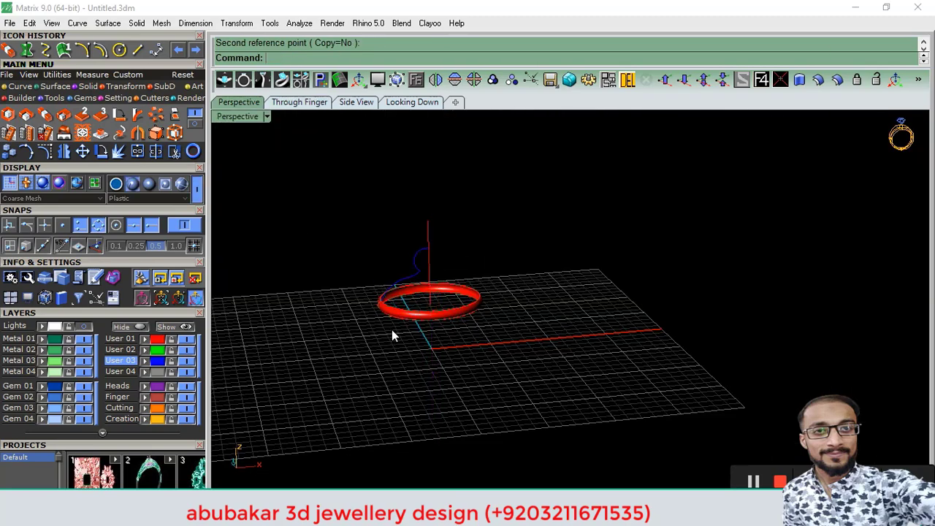
# Revolve the purple lid profile 360° around the axis from its top to bottom end
pyautogui.scroll(3, 428, 265)
pyautogui.click(417, 261)
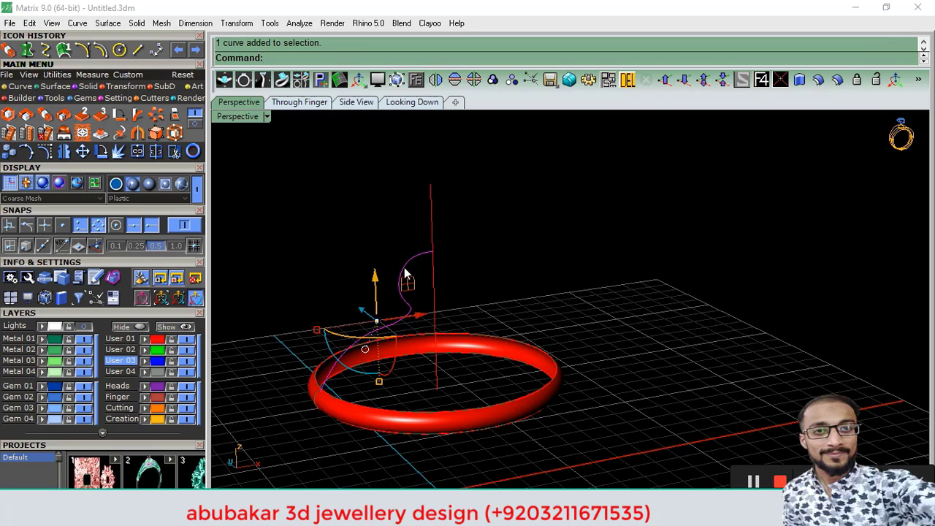
pyautogui.click(28, 50)
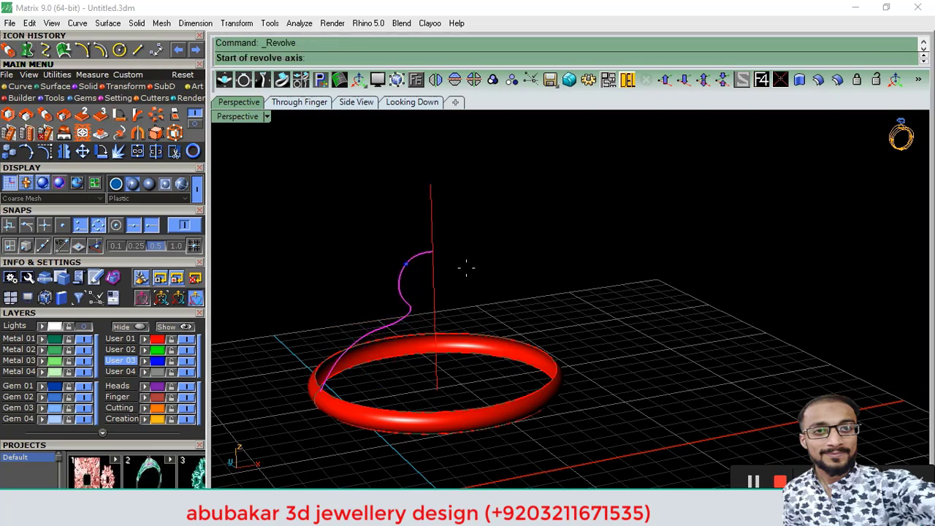
pyautogui.click(430, 184)
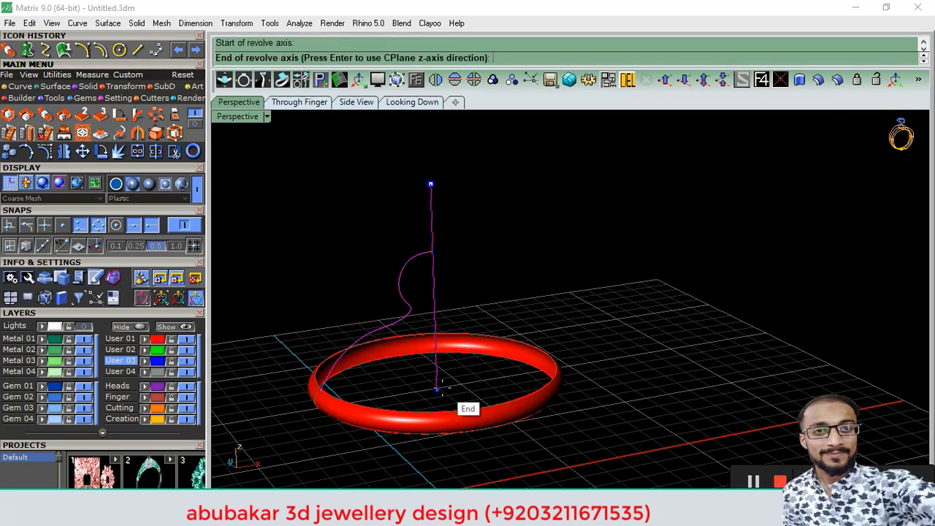
pyautogui.click(437, 390)
pyautogui.moveTo(453, 374)
pyautogui.mouseDown(button='right')
pyautogui.moveTo(636, 265)
pyautogui.moveTo(621, 317)
pyautogui.moveTo(316, 356)
pyautogui.mouseUp(button='right')
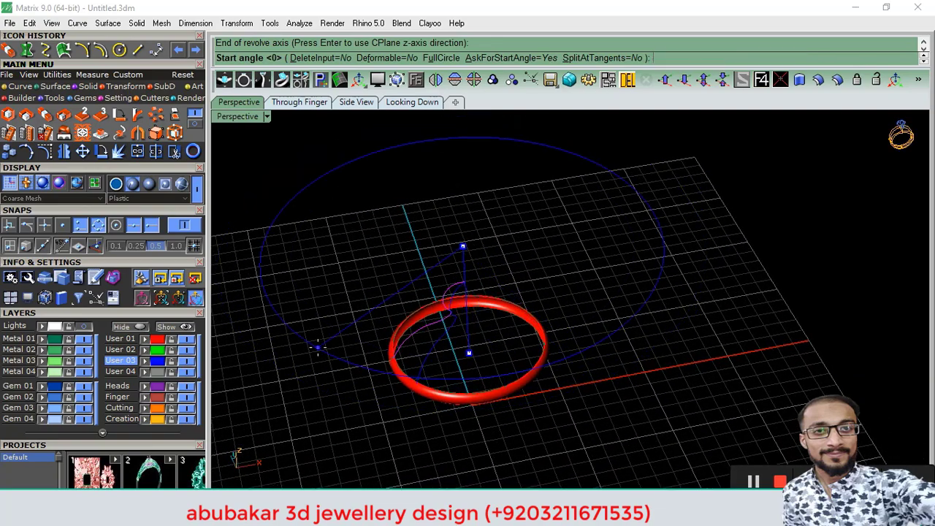
pyautogui.scroll(-2, 579, 385)
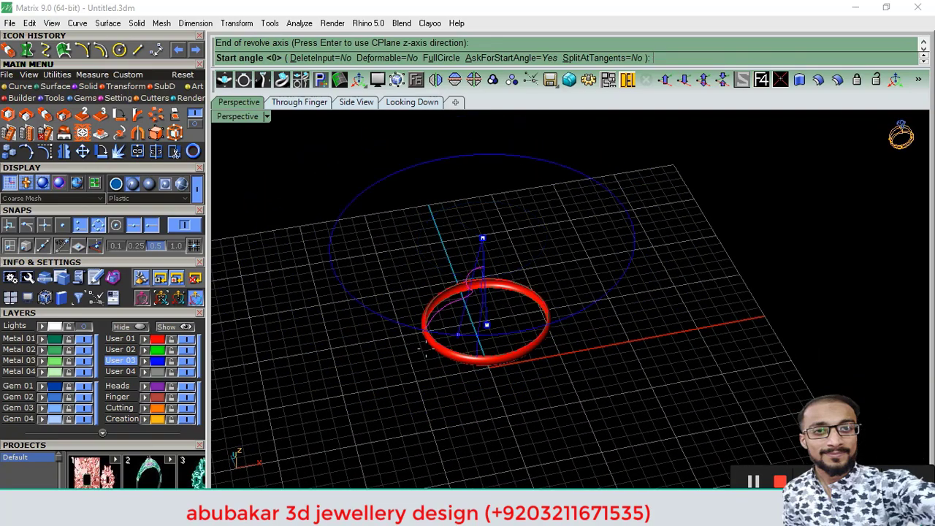
pyautogui.moveTo(579, 385); pyautogui.dragTo(577, 444, button='right')
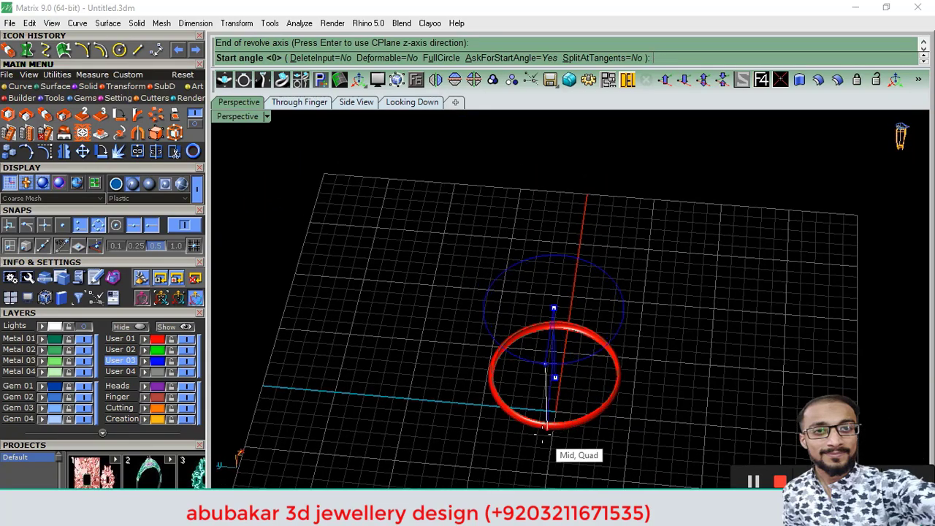
pyautogui.click(666, 316)
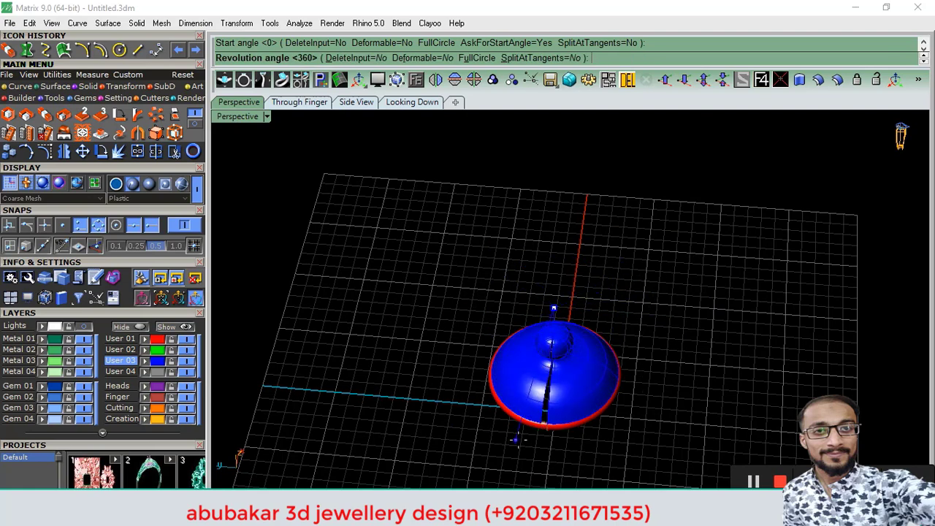
pyautogui.click(539, 438)
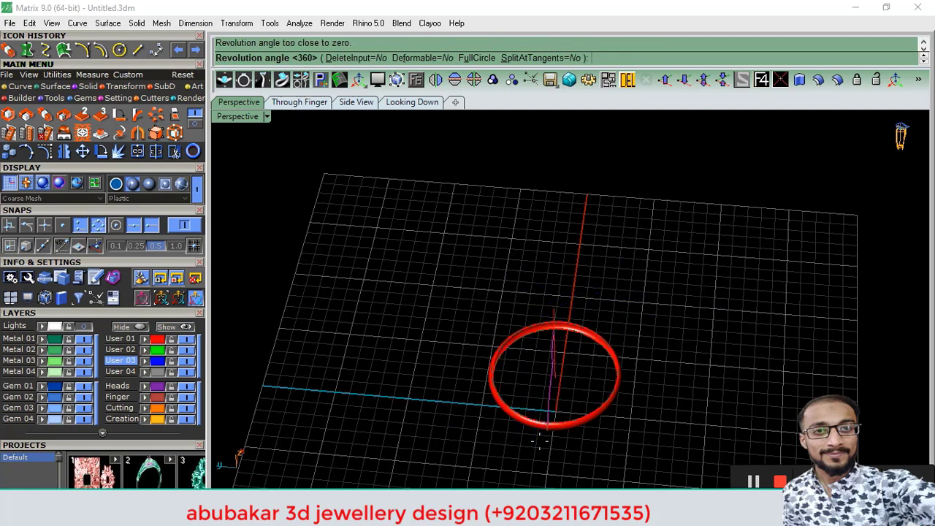
pyautogui.press('Return')
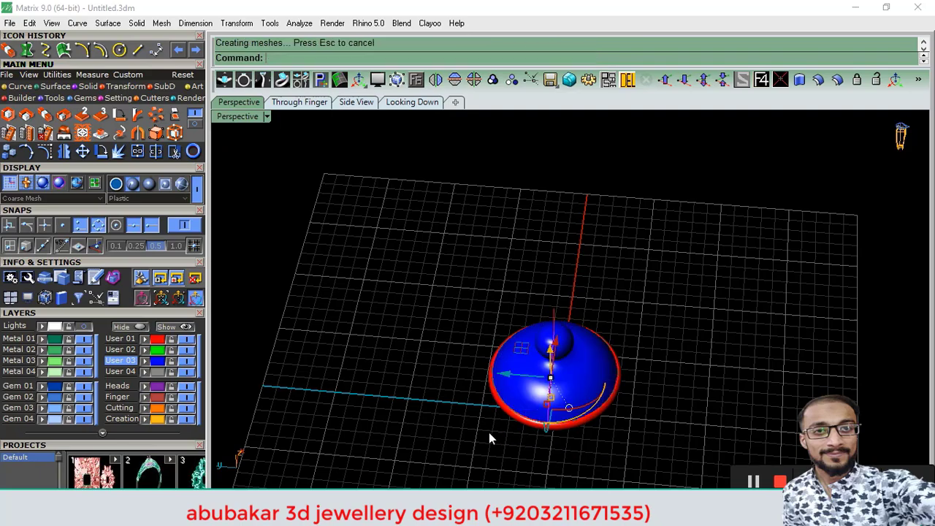
# Offset the lid surface into a solid to give it thickness
pyautogui.moveTo(649, 417)
pyautogui.mouseDown(button='right')
pyautogui.moveTo(517, 307)
pyautogui.moveTo(533, 380)
pyautogui.moveTo(453, 348)
pyautogui.moveTo(465, 232)
pyautogui.moveTo(492, 320)
pyautogui.mouseUp(button='right')
pyautogui.scroll(3, 449, 352)
pyautogui.scroll(3, 455, 361)
pyautogui.click(408, 369)
pyautogui.scroll(-3, 407, 369)
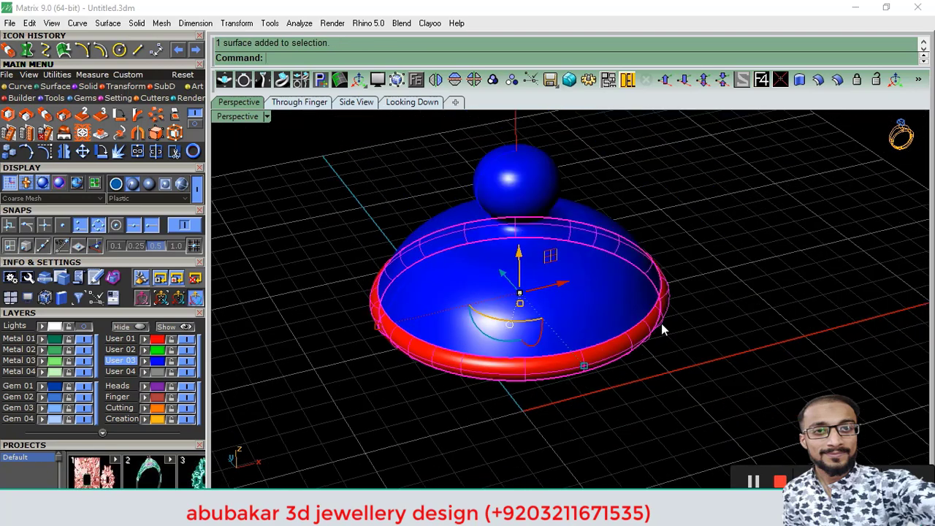
pyautogui.click(477, 371)
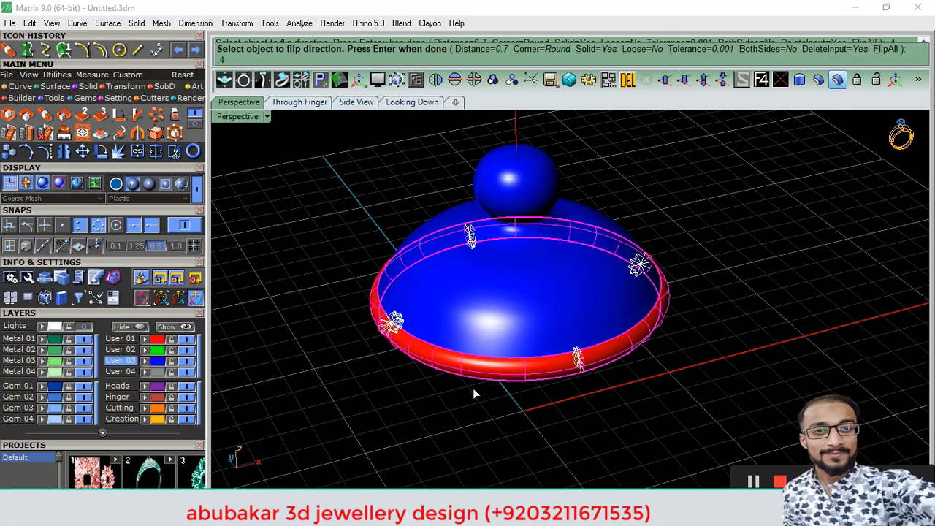
pyautogui.press('Return')
# Move the blue dome with the gumball so its edge meets the ring
pyautogui.scroll(2, 420, 294)
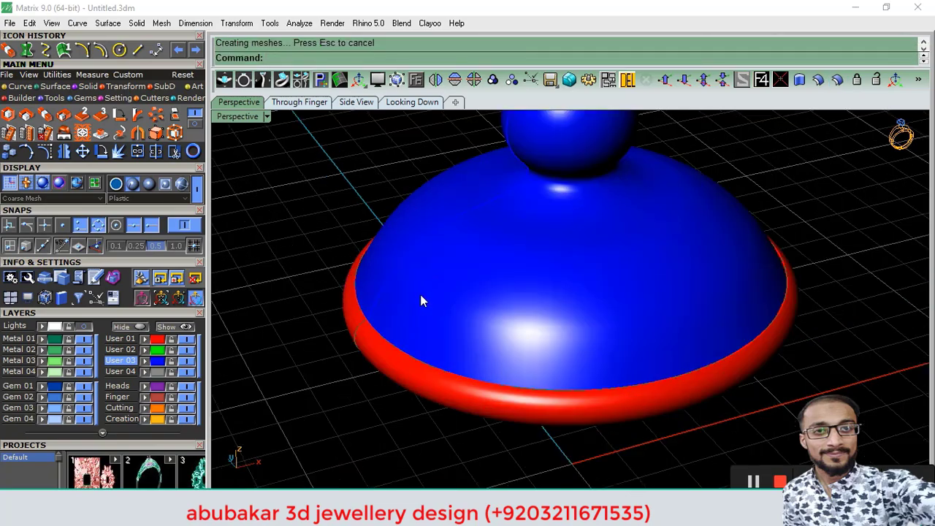
pyautogui.click(421, 300)
pyautogui.scroll(2, 480, 317)
pyautogui.scroll(2, 371, 352)
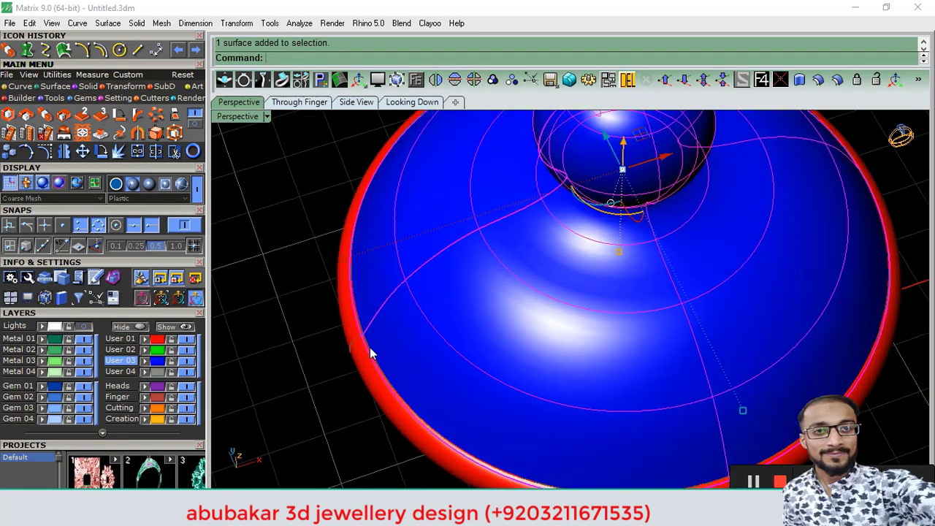
pyautogui.scroll(3, 371, 353)
pyautogui.scroll(-4, 641, 388)
pyautogui.scroll(-1, 796, 307)
pyautogui.scroll(4, 721, 314)
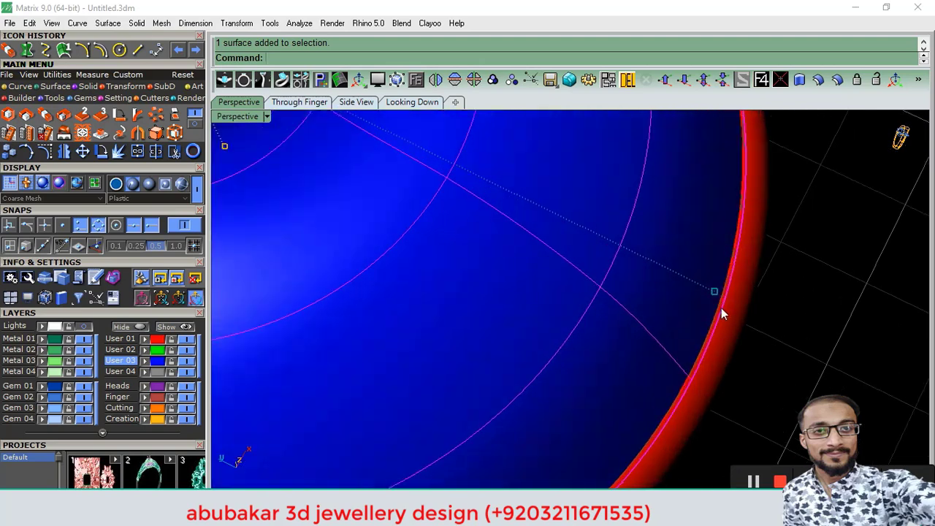
pyautogui.moveTo(714, 293); pyautogui.dragTo(706, 289)
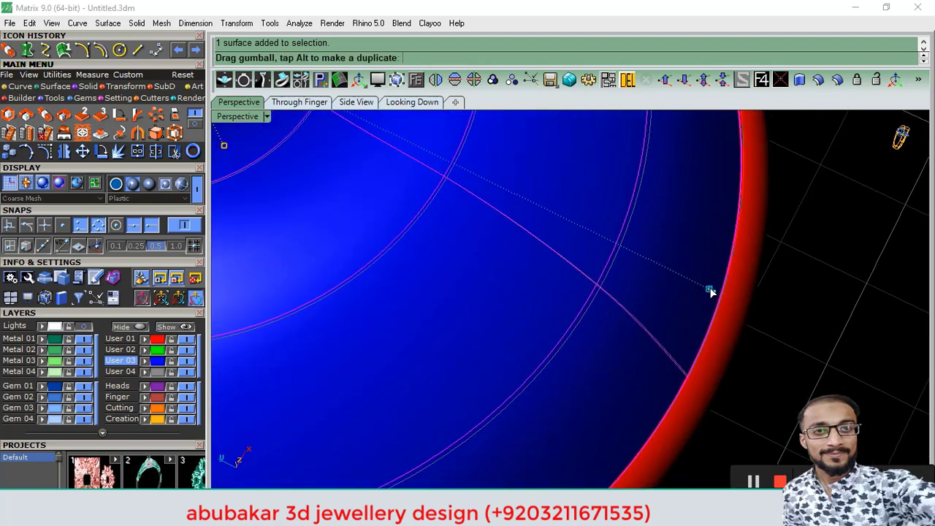
pyautogui.click(821, 297)
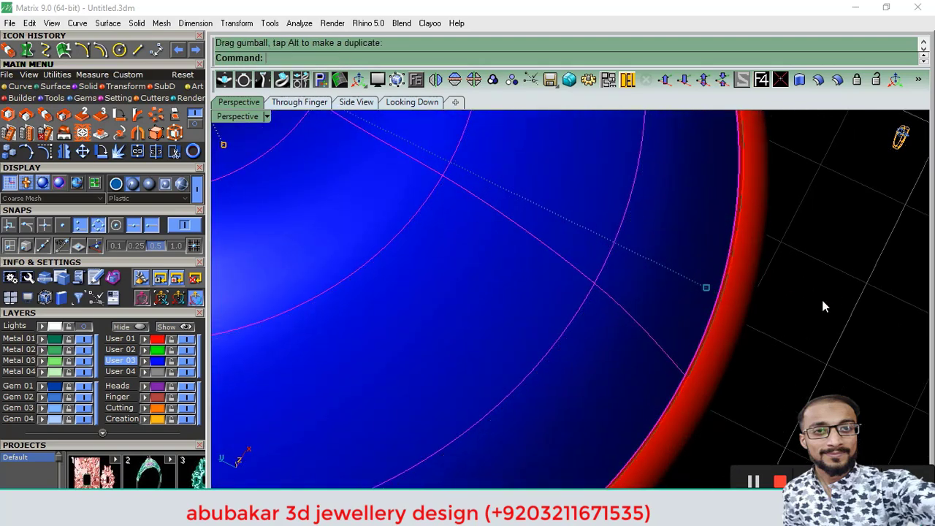
# Put the dome and red ring on the green Metal layer
pyautogui.scroll(-2, 599, 325)
pyautogui.scroll(-2, 558, 328)
pyautogui.moveTo(595, 319)
pyautogui.mouseDown(button='right')
pyautogui.moveTo(524, 275)
pyautogui.moveTo(475, 229)
pyautogui.moveTo(506, 312)
pyautogui.mouseUp(button='right')
pyautogui.click(506, 312)
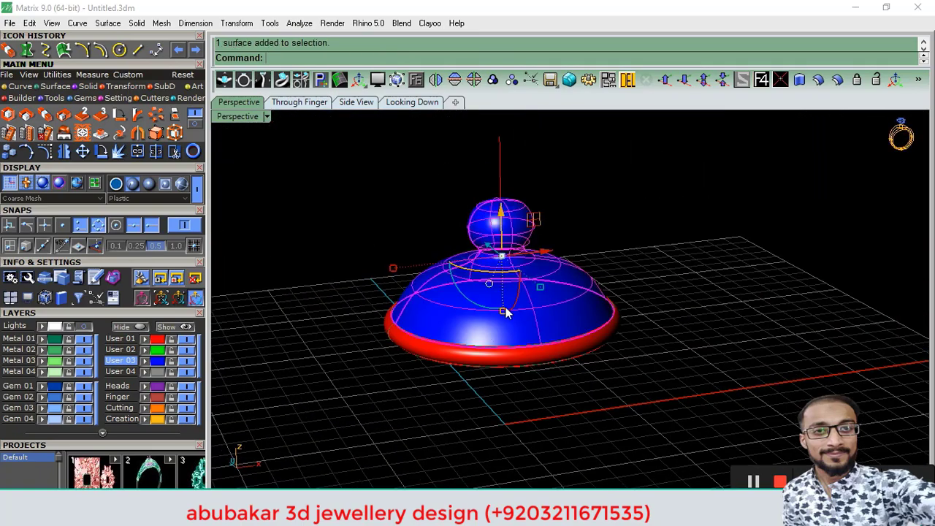
pyautogui.keyDown('shift'); pyautogui.click(474, 362); pyautogui.keyUp('shift')
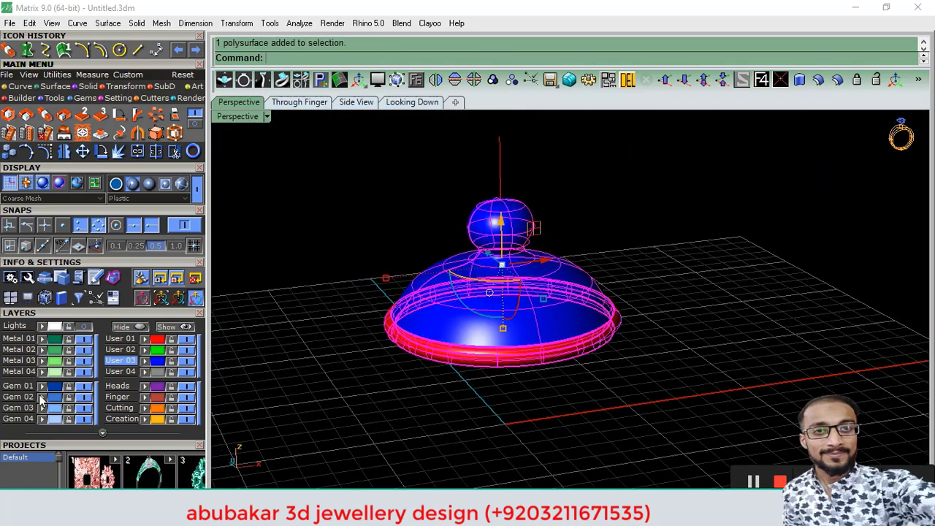
pyautogui.click(324, 246)
pyautogui.moveTo(324, 246); pyautogui.dragTo(441, 313, button='right')
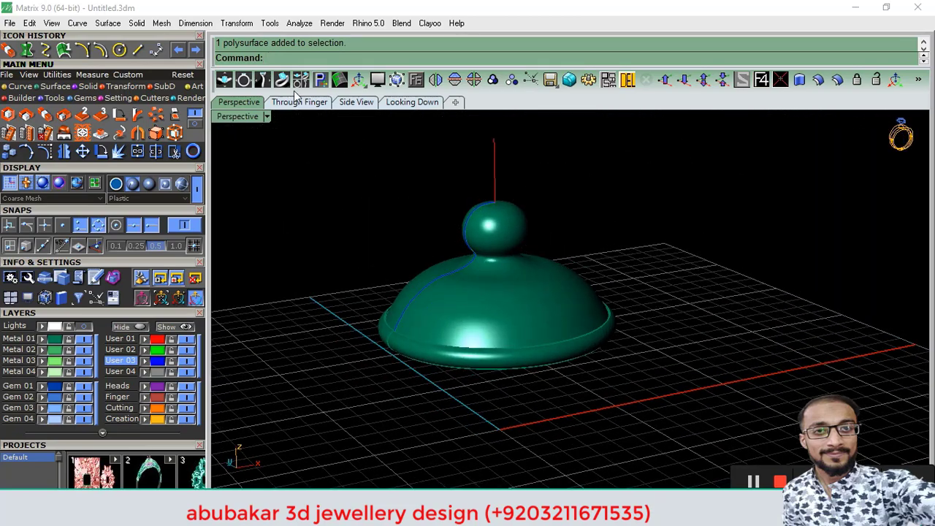
# Switch to the front view, show the teapot reference sketch and centre it
pyautogui.click(296, 107)
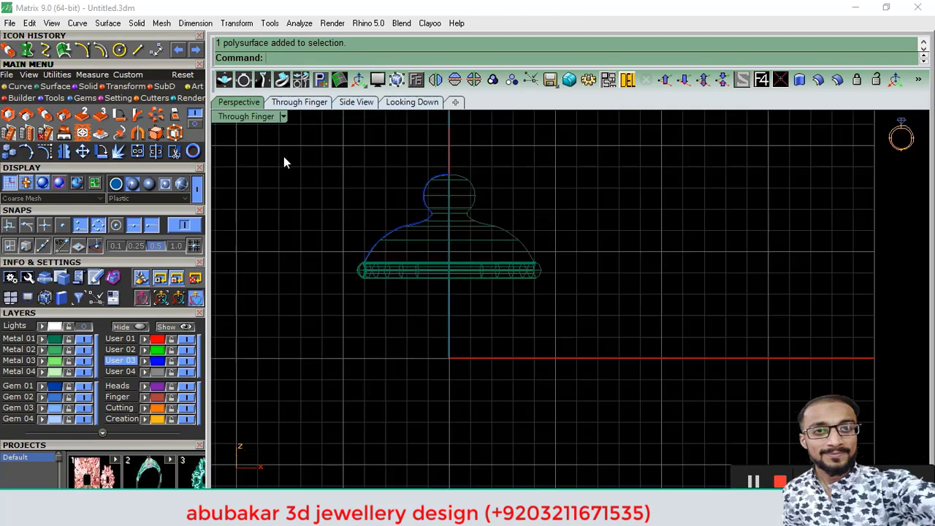
pyautogui.click(69, 327)
pyautogui.press('super')
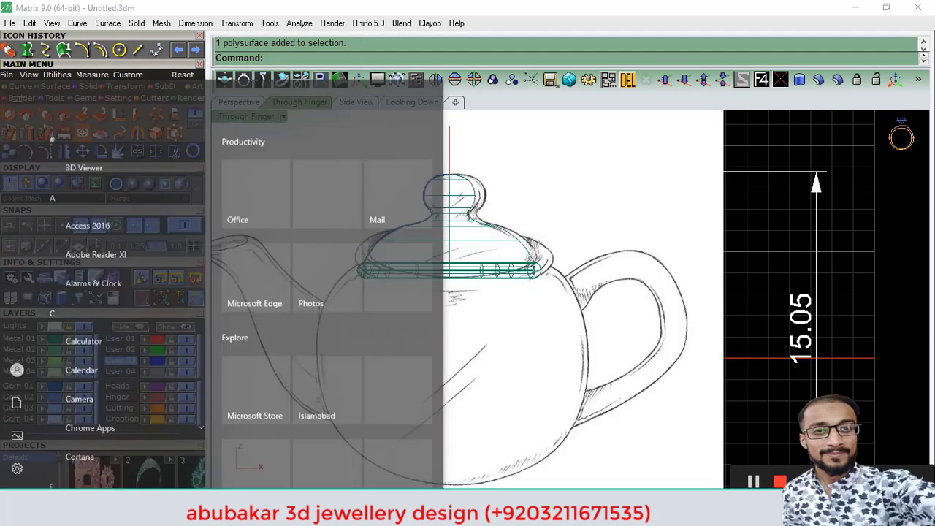
pyautogui.press('Escape')
pyautogui.moveTo(580, 301); pyautogui.dragTo(621, 263, button='right')
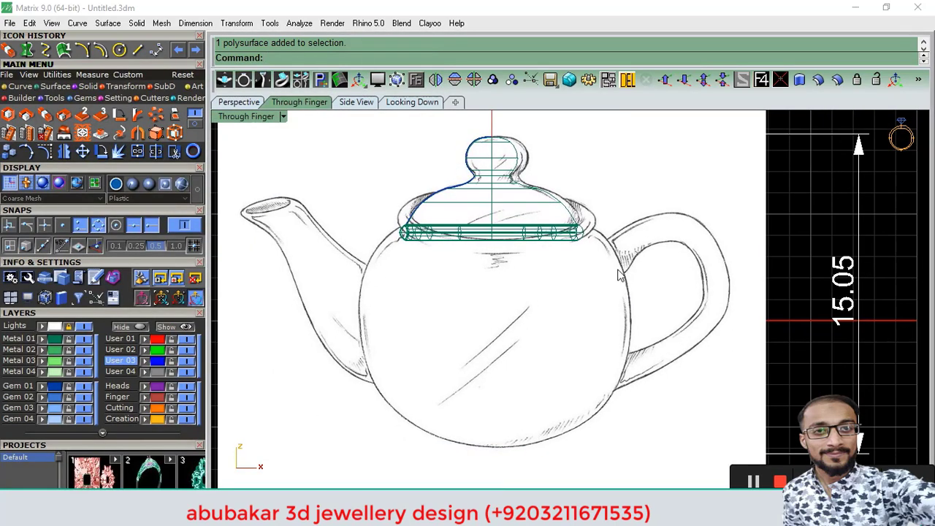
# Start an interpolated curve at the lid rim's left end and through the body's shoulder
pyautogui.click(44, 50)
pyautogui.scroll(4, 391, 234)
pyautogui.scroll(2, 409, 219)
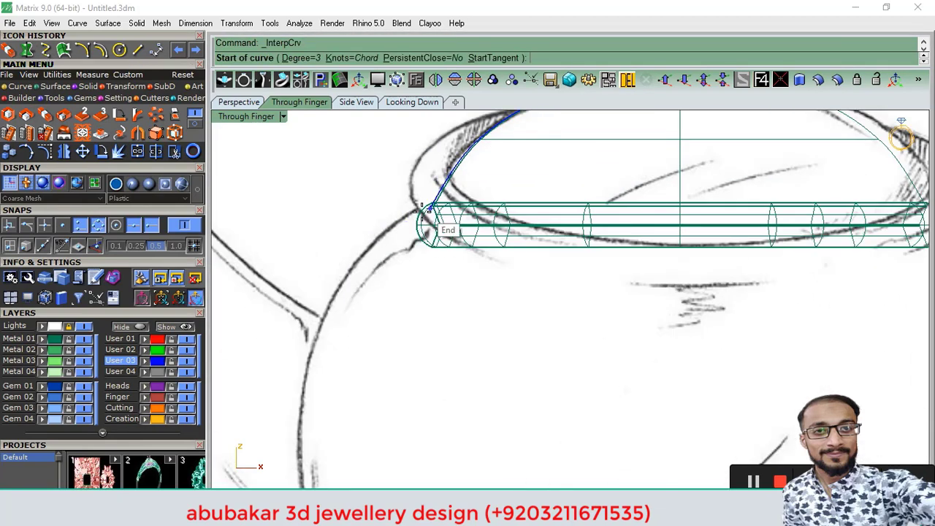
pyautogui.click(184, 225)
pyautogui.scroll(2, 431, 205)
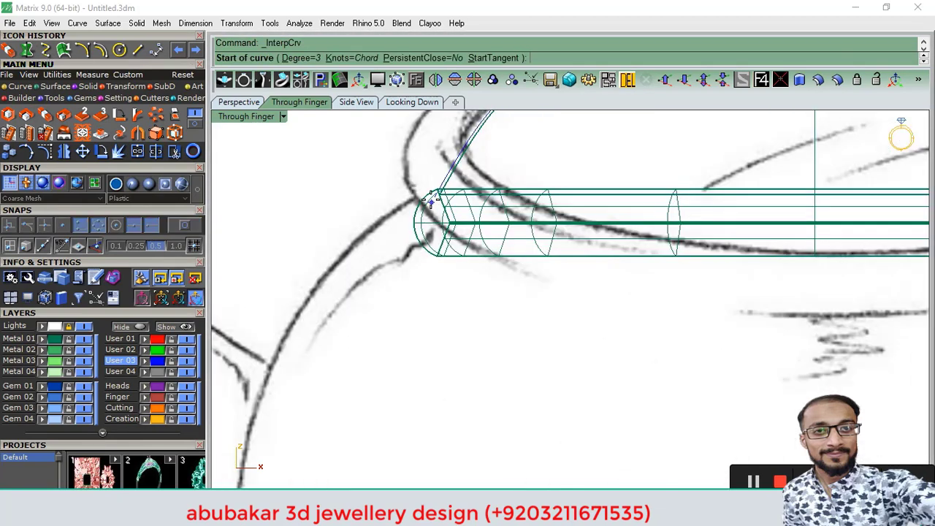
pyautogui.click(434, 193)
pyautogui.click(345, 252)
pyautogui.scroll(-2, 351, 248)
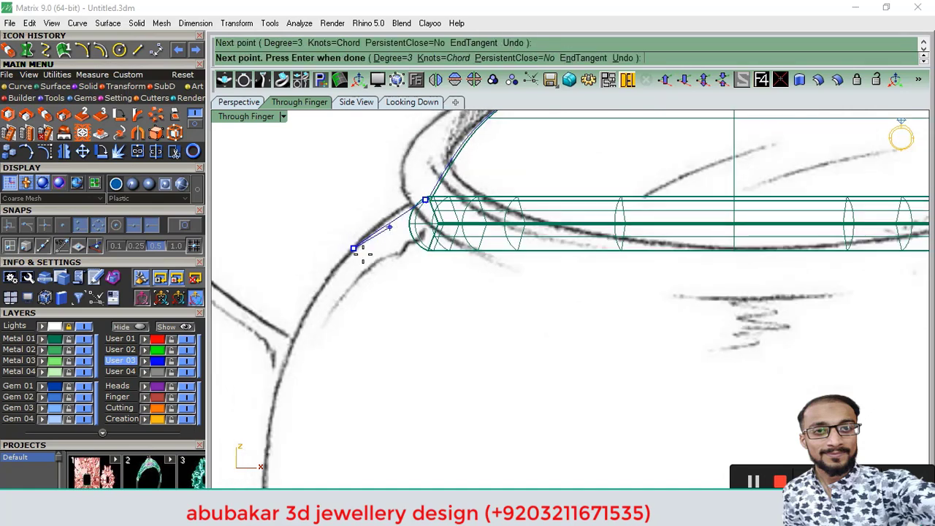
pyautogui.scroll(1, 306, 307)
# Continue the outline down the body's left side to the bottom centre, finish and select it
pyautogui.click(290, 382)
pyautogui.scroll(1, 307, 328)
pyautogui.scroll(-2, 327, 268)
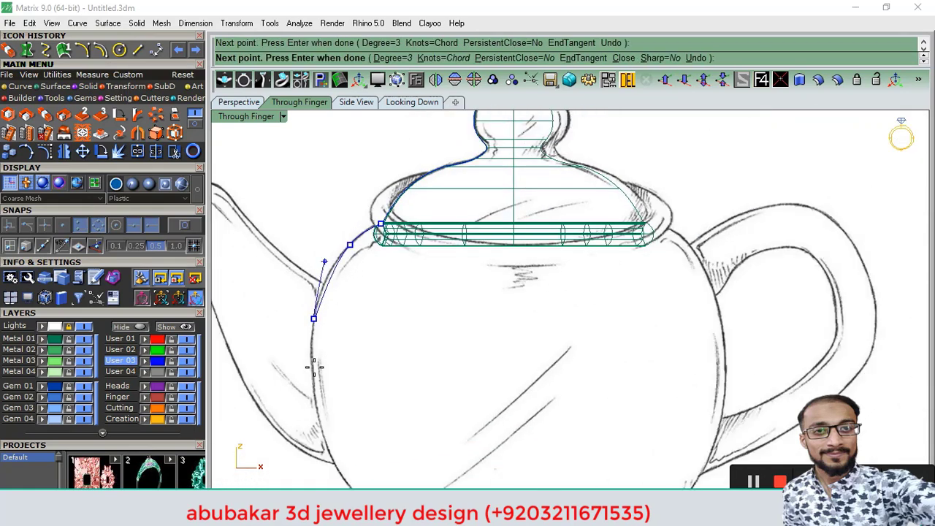
pyautogui.click(314, 401)
pyautogui.scroll(2, 313, 402)
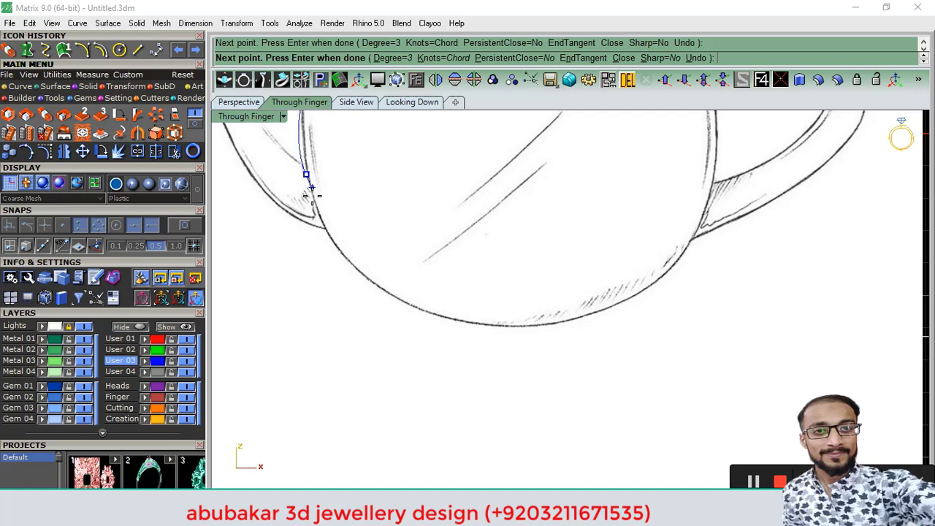
pyautogui.click(378, 286)
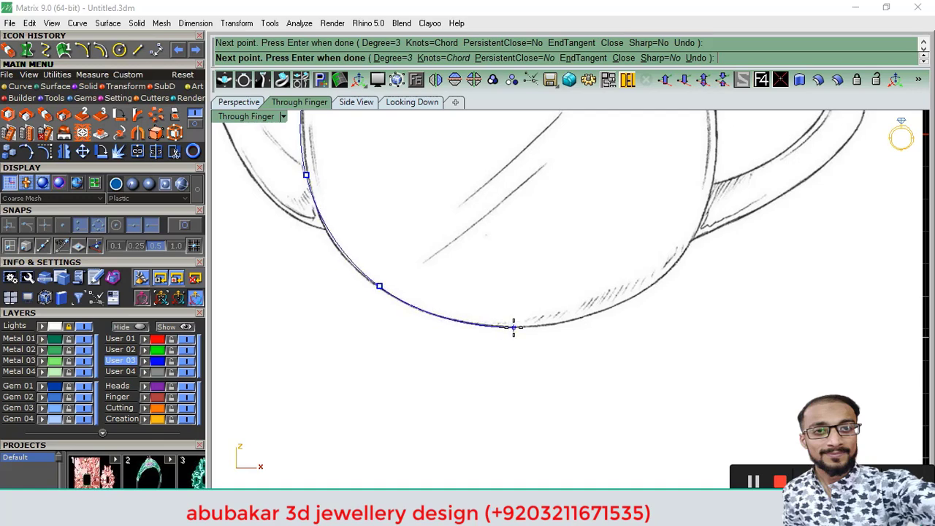
pyautogui.click(550, 325)
pyautogui.press('Return')
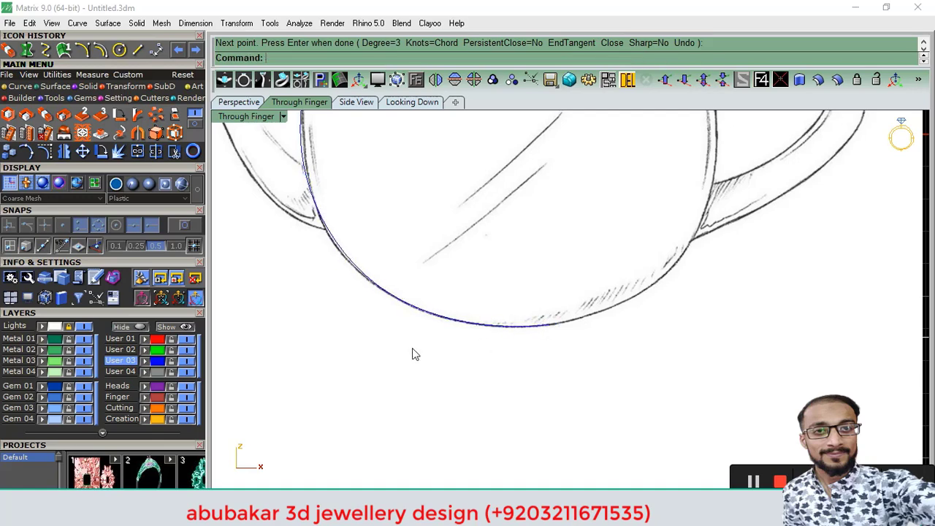
pyautogui.scroll(-3, 438, 307)
pyautogui.click(446, 175)
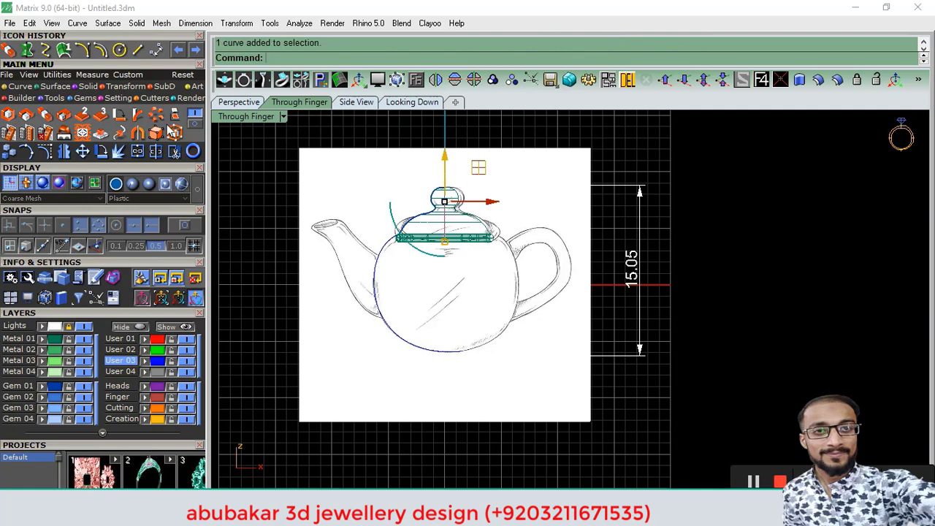
# Scale the lid in one direction from its top using Scale1D
pyautogui.click(45, 115)
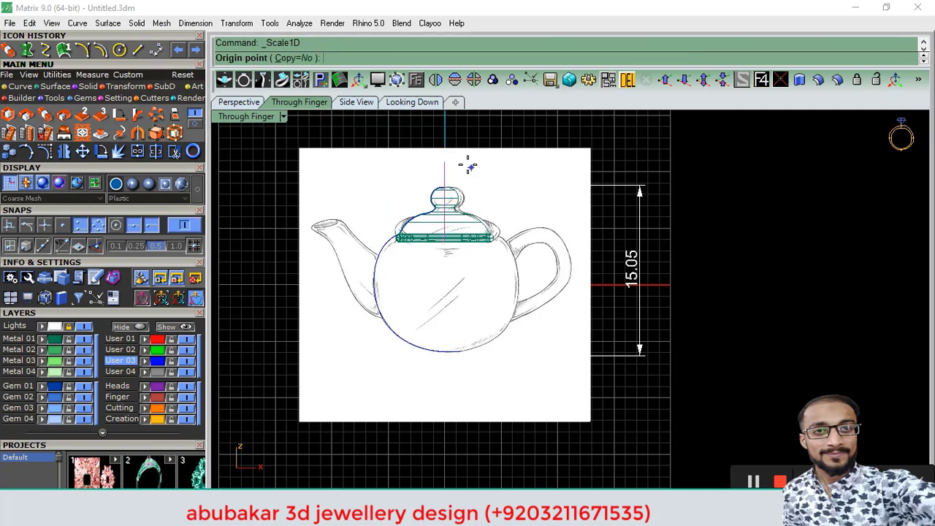
pyautogui.click(444, 159)
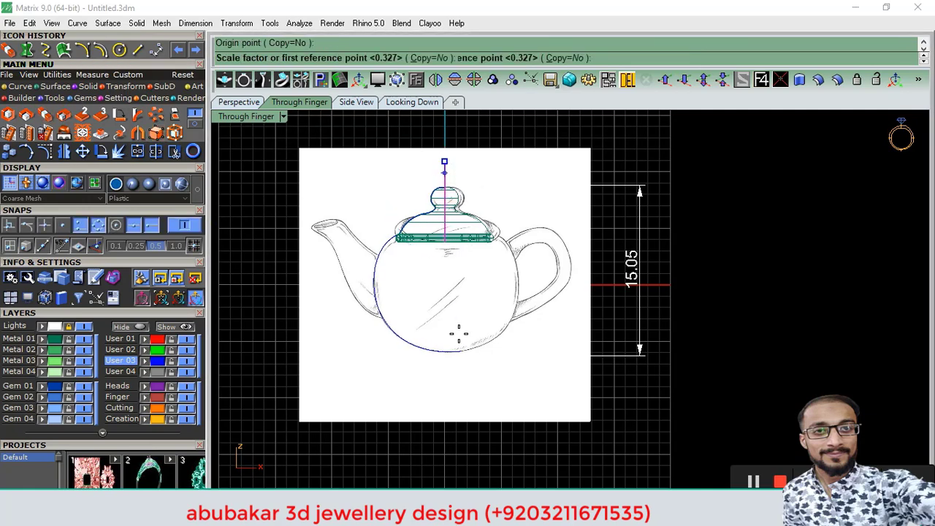
pyautogui.click(449, 252)
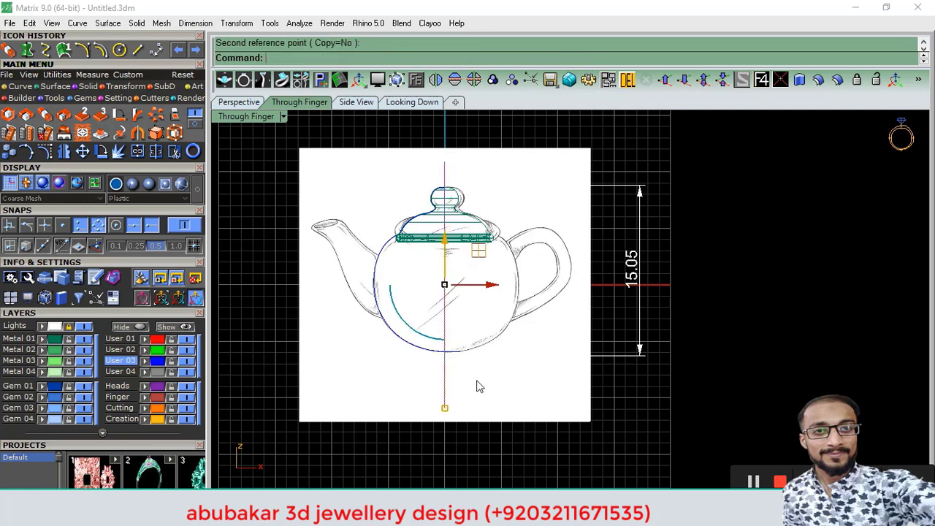
pyautogui.click(476, 387)
# Trim the body arc's stub past the vertical centre line
pyautogui.scroll(3, 458, 344)
pyautogui.moveTo(505, 302); pyautogui.dragTo(403, 407)
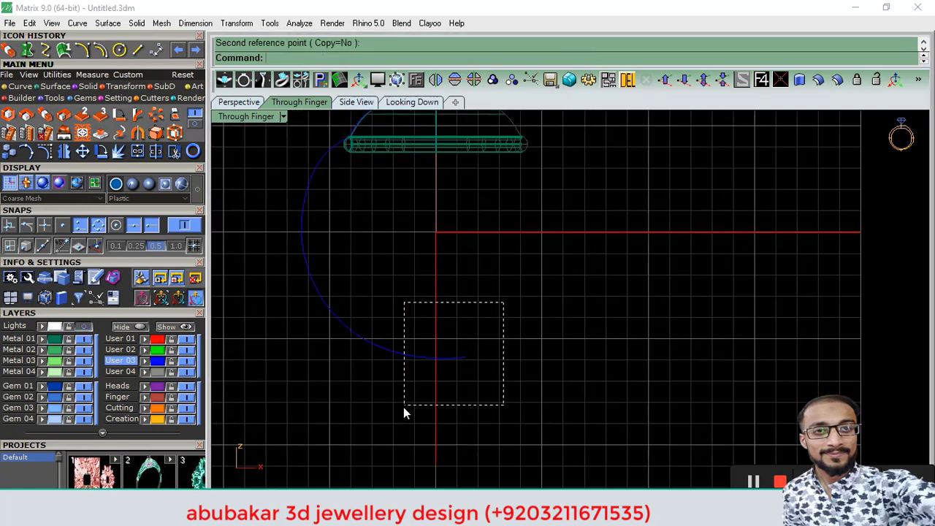
pyautogui.click(174, 152)
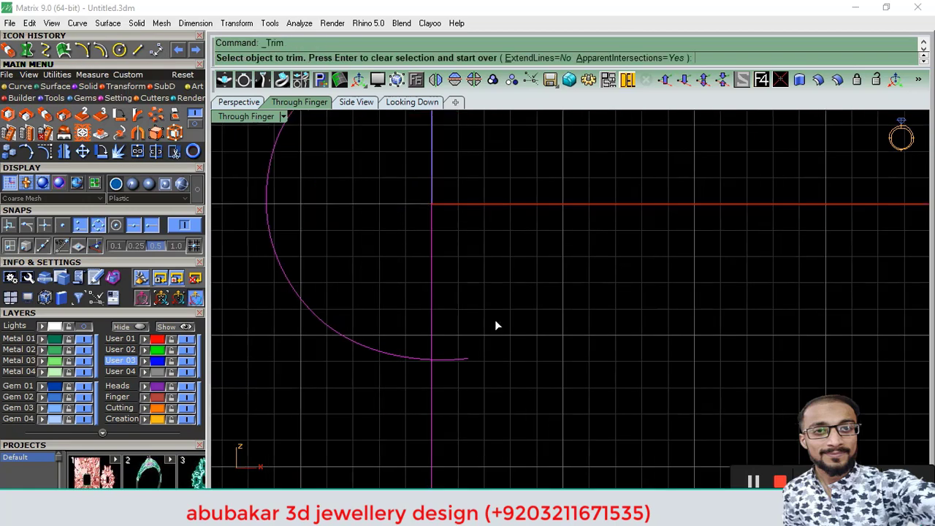
pyautogui.moveTo(459, 398); pyautogui.dragTo(456, 398)
pyautogui.press('Return')
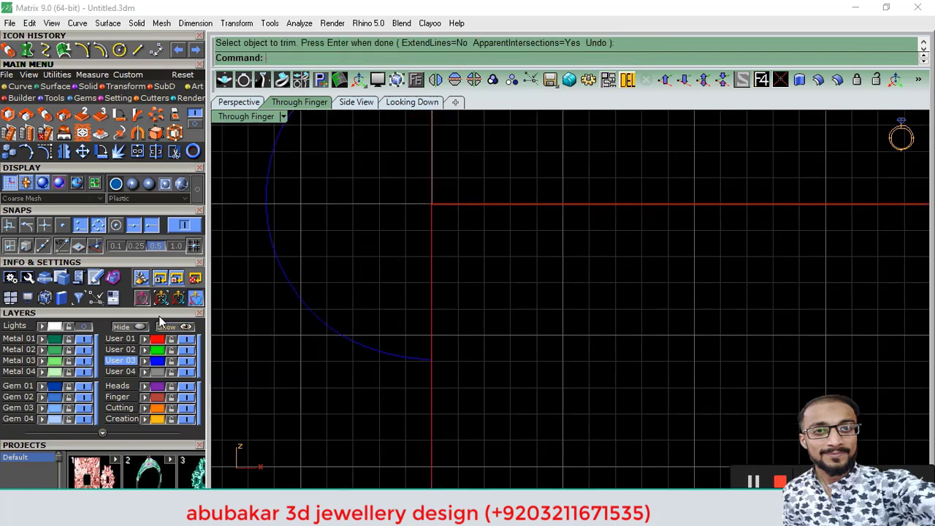
# Select the trimmed body arc and view it in perspective
pyautogui.scroll(-2, 411, 319)
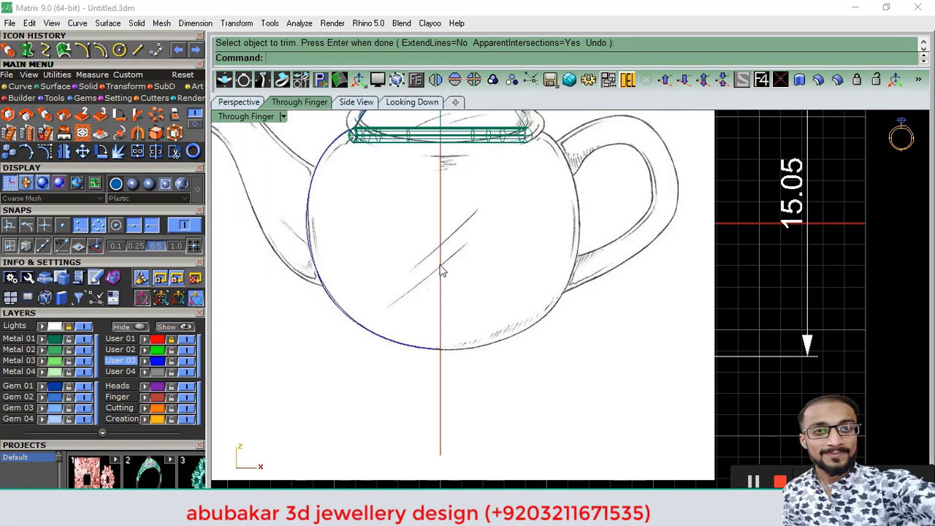
pyautogui.scroll(-2, 411, 319)
pyautogui.click(353, 399)
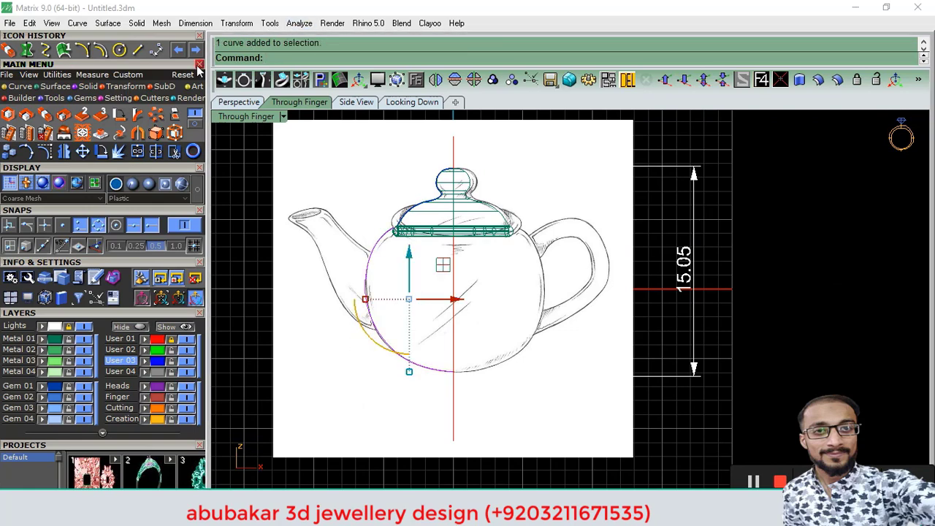
pyautogui.click(229, 105)
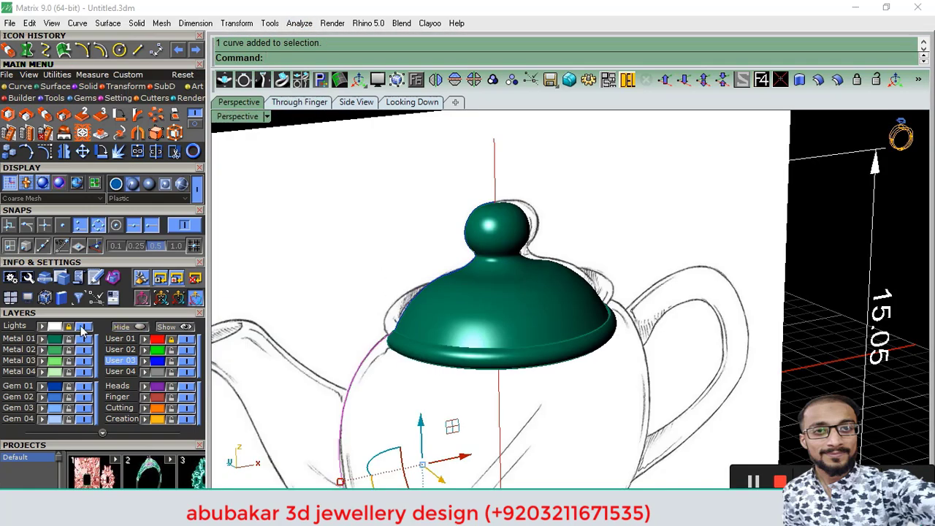
pyautogui.scroll(-2, 471, 231)
pyautogui.scroll(-3, 467, 241)
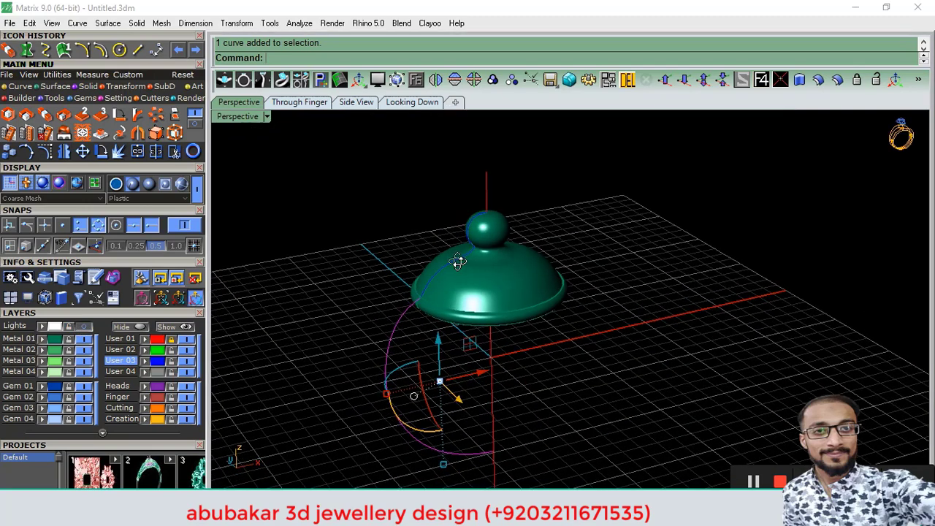
# Revolve the body arc 360° around the vertical axis from lid top to bottom
pyautogui.click(27, 51)
pyautogui.scroll(-2, 517, 217)
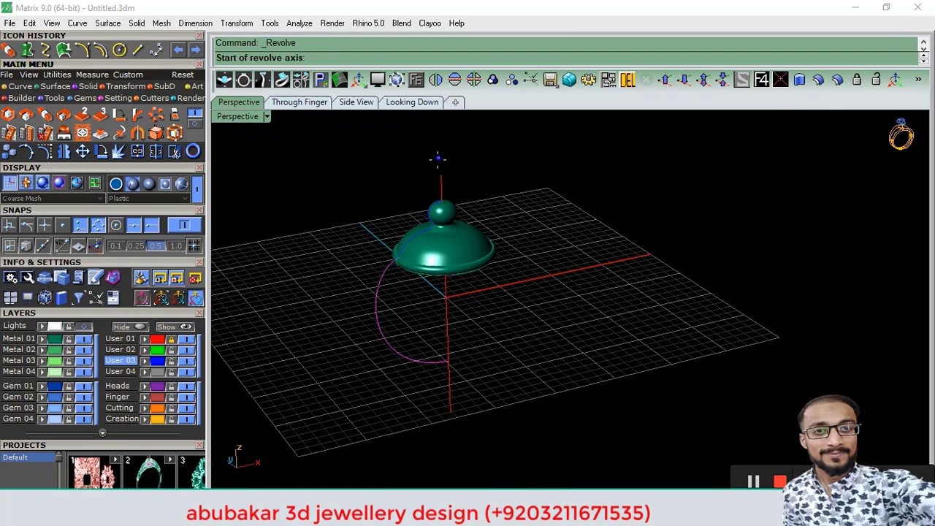
pyautogui.click(441, 175)
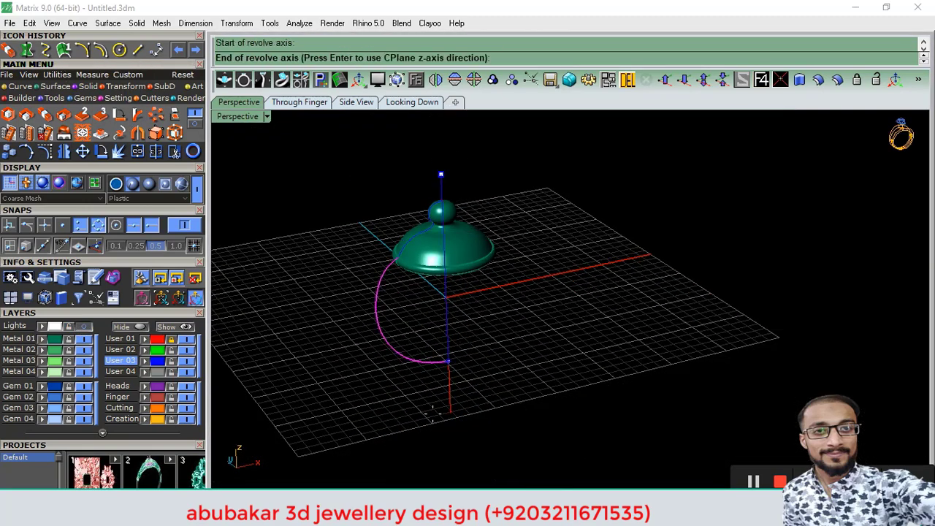
pyautogui.click(445, 360)
pyautogui.moveTo(445, 360)
pyautogui.mouseDown(button='right')
pyautogui.moveTo(324, 375)
pyautogui.moveTo(406, 436)
pyautogui.mouseUp(button='right')
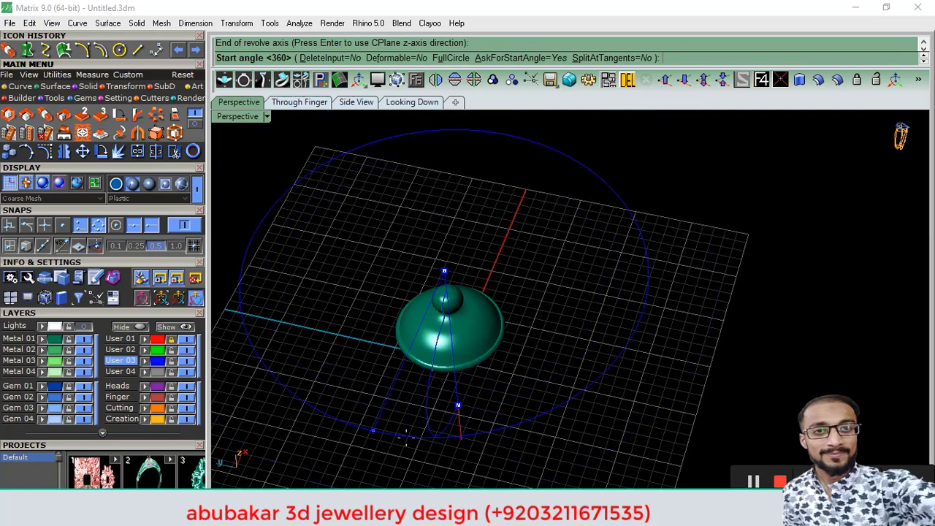
pyautogui.press('Return')
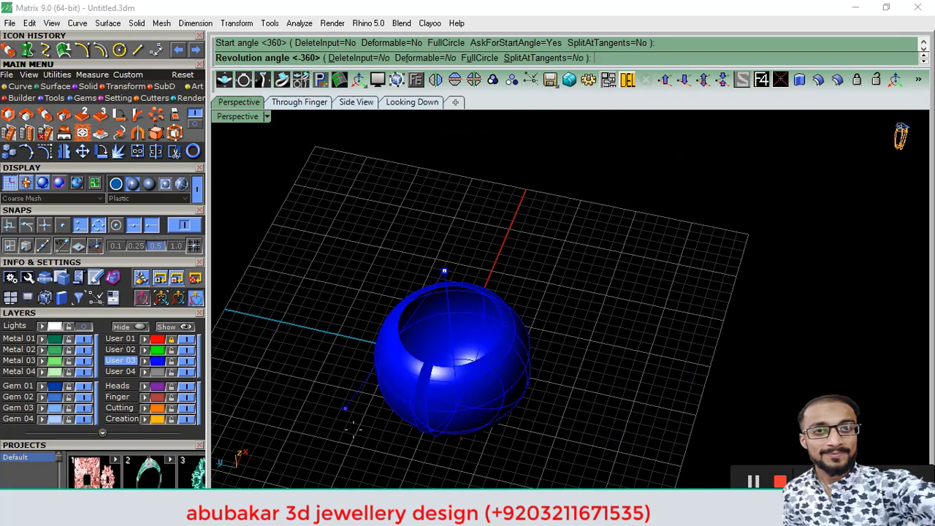
pyautogui.click(365, 446)
pyautogui.press('Return')
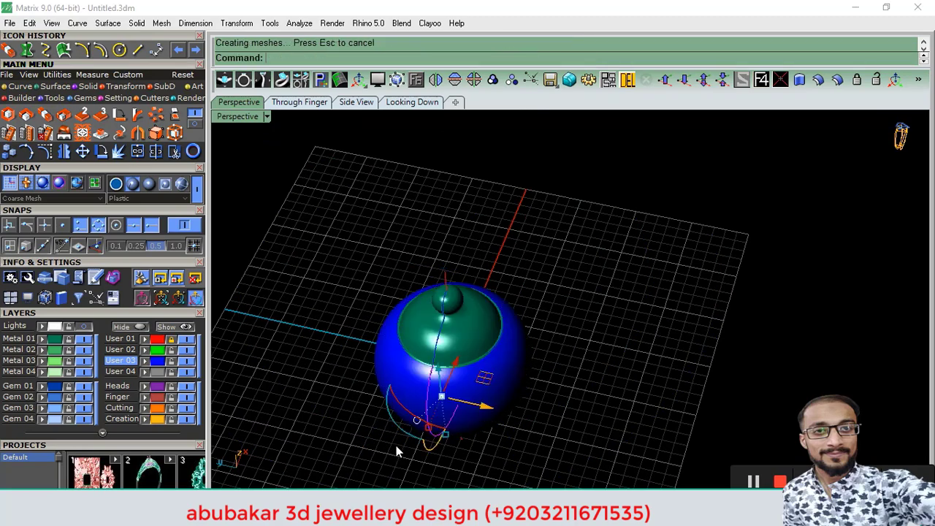
pyautogui.moveTo(396, 445)
pyautogui.mouseDown(button='right')
pyautogui.moveTo(617, 319)
pyautogui.moveTo(547, 246)
pyautogui.moveTo(501, 295)
pyautogui.moveTo(532, 289)
pyautogui.mouseUp(button='right')
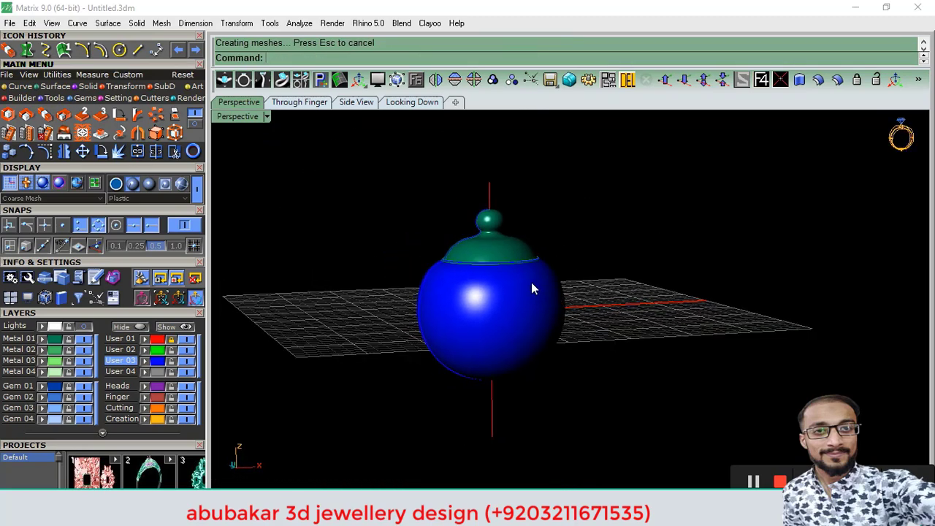
# In the front view, toggle shaded display to compare the body with the sketch, then return to wireframe
pyautogui.click(524, 324)
pyautogui.click(296, 103)
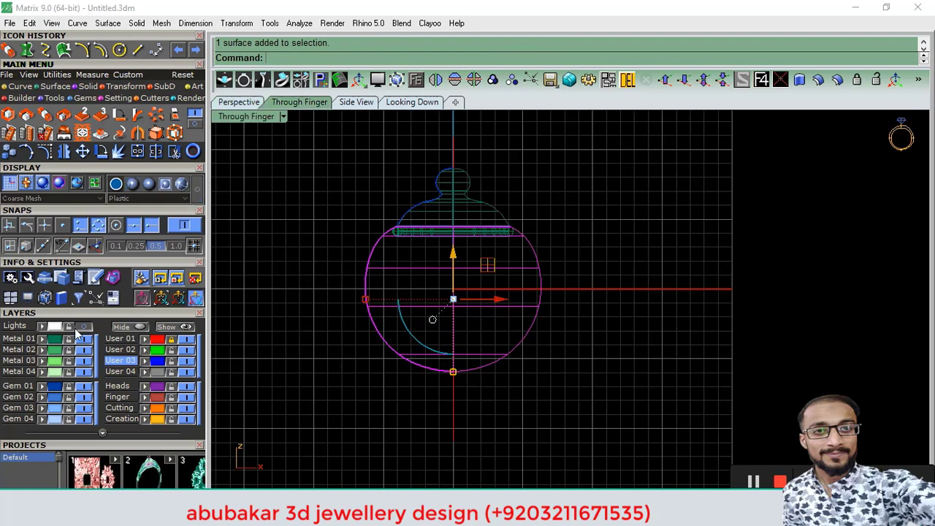
pyautogui.click(300, 179)
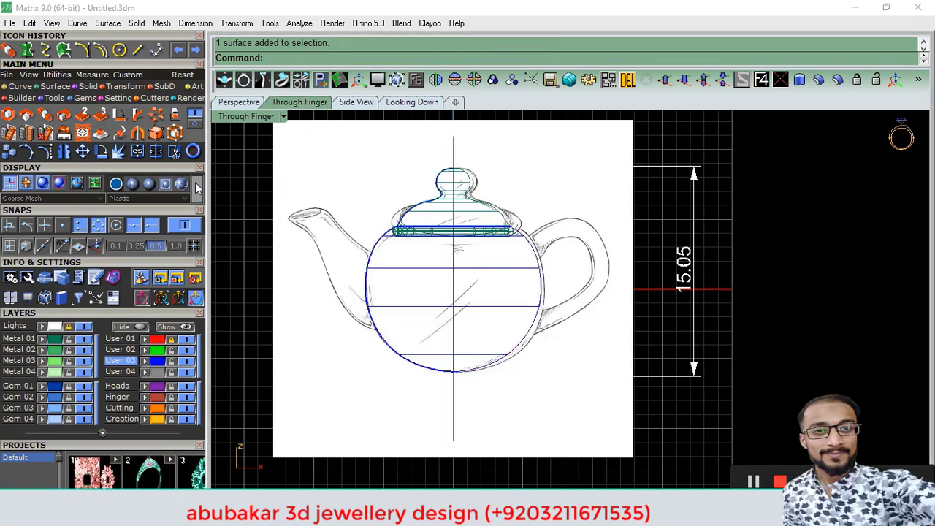
pyautogui.click(133, 183)
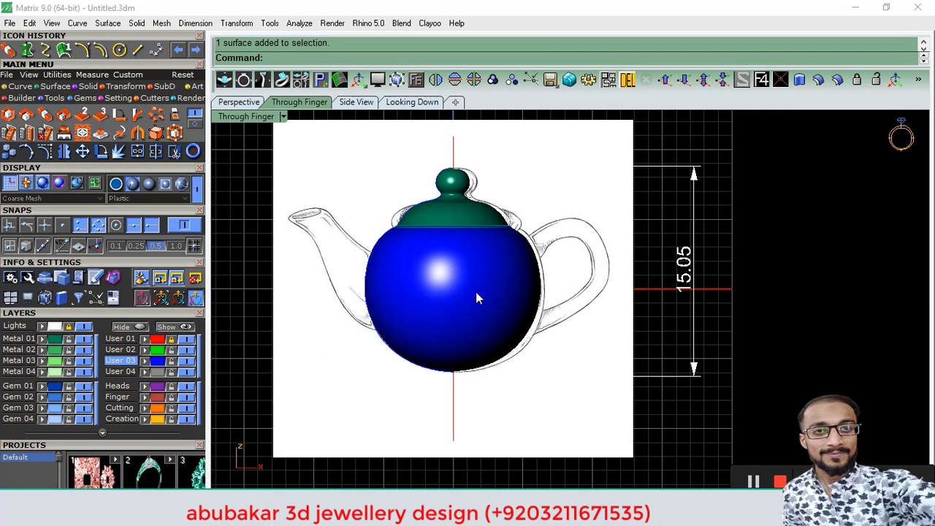
pyautogui.scroll(1, 456, 267)
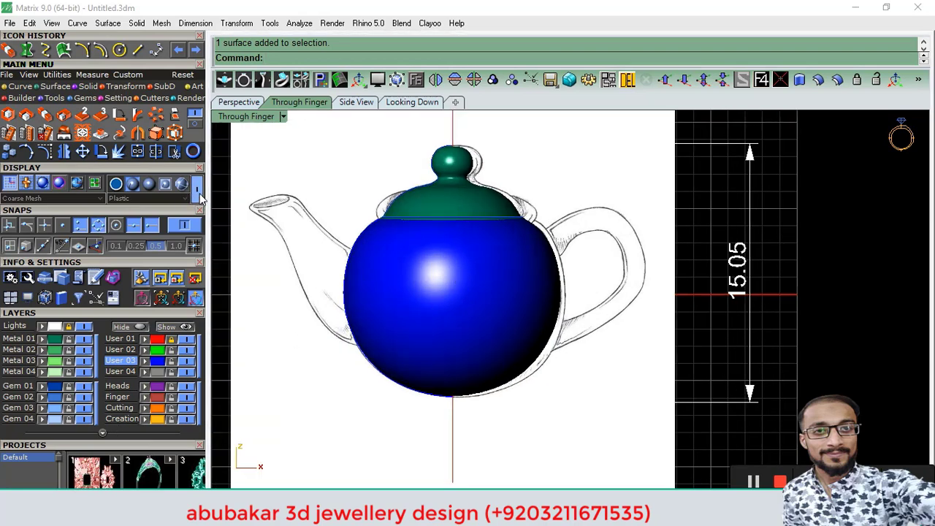
pyautogui.click(116, 183)
pyautogui.moveTo(490, 267); pyautogui.dragTo(509, 292, button='right')
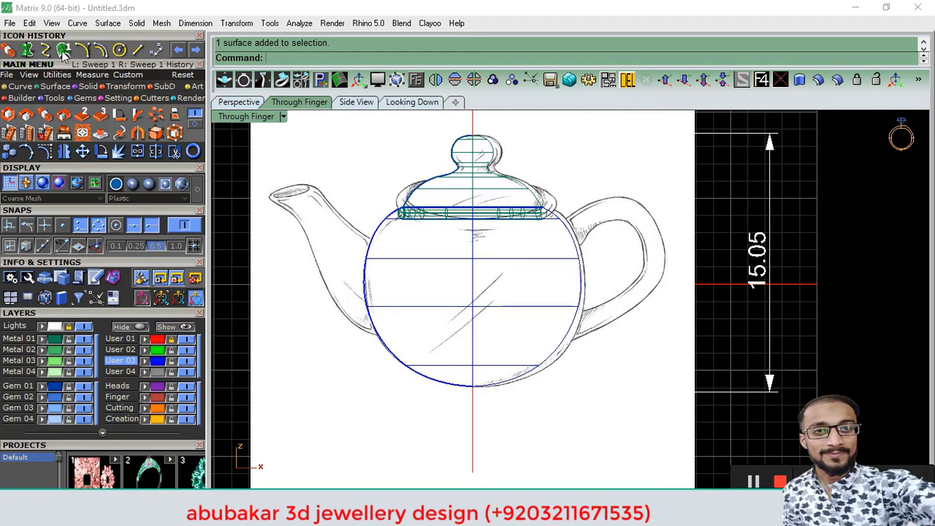
# Trace the handle's outer edge as an interpolated curve from the body edge over the top and back to the body
pyautogui.click(156, 114)
pyautogui.scroll(3, 576, 216)
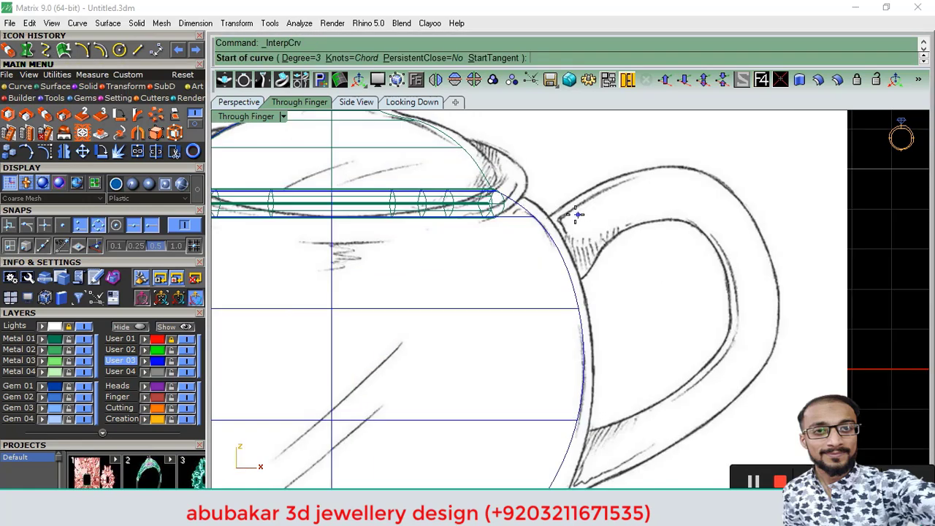
pyautogui.scroll(2, 522, 220)
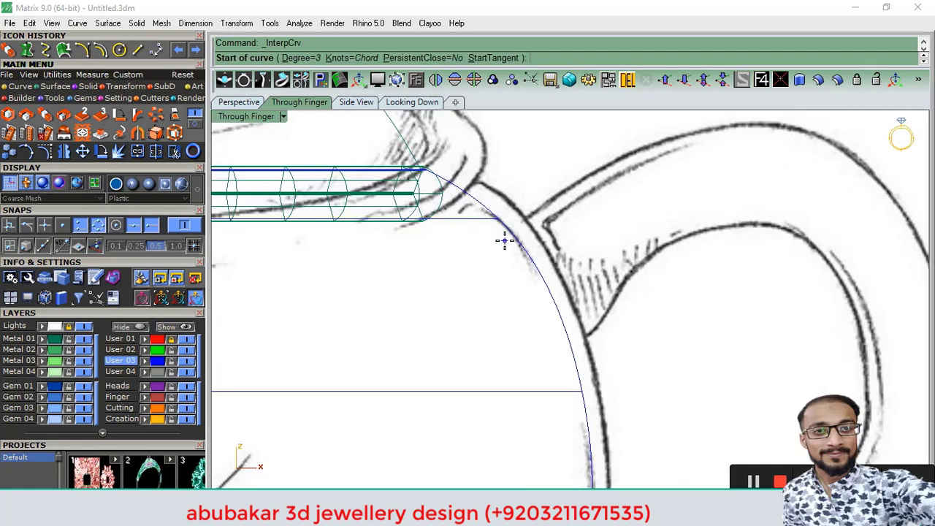
pyautogui.click(507, 238)
pyautogui.click(568, 187)
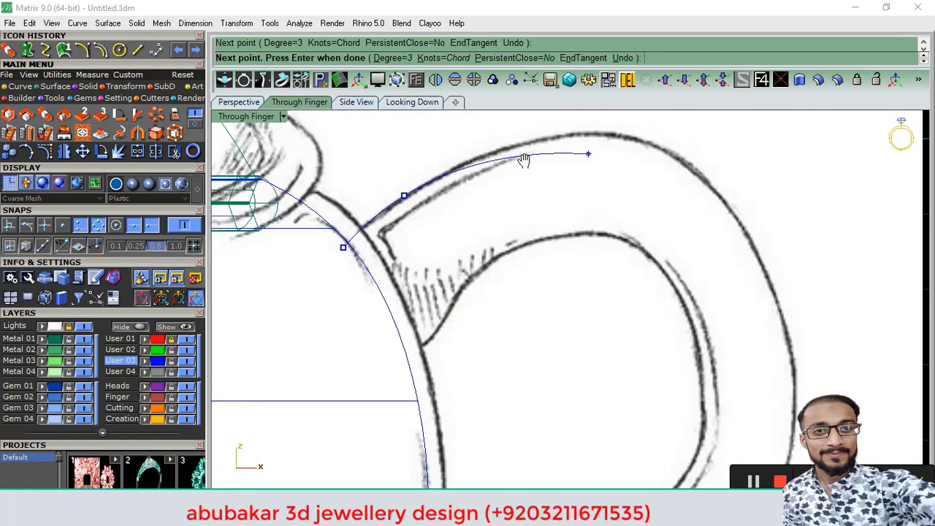
pyautogui.moveTo(568, 187); pyautogui.dragTo(308, 214, button='right')
pyautogui.click(528, 153)
pyautogui.click(612, 190)
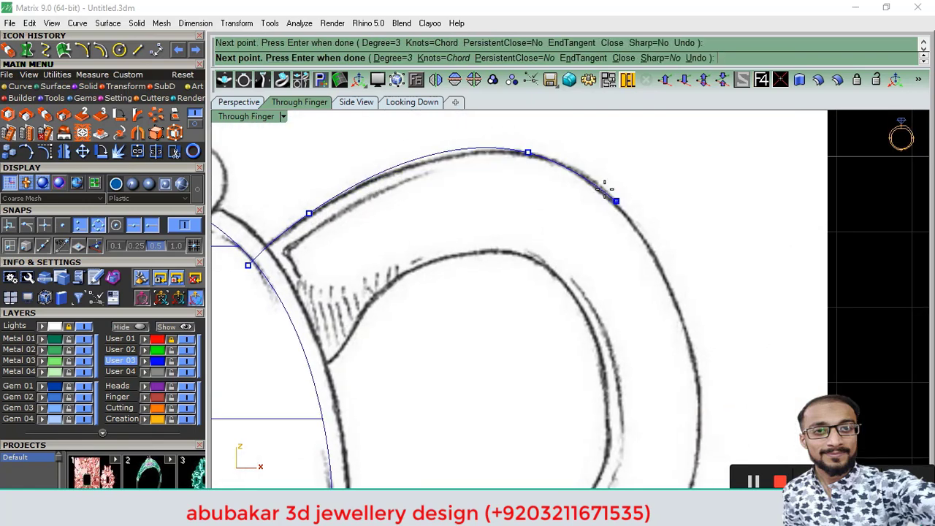
pyautogui.scroll(-2, 606, 189)
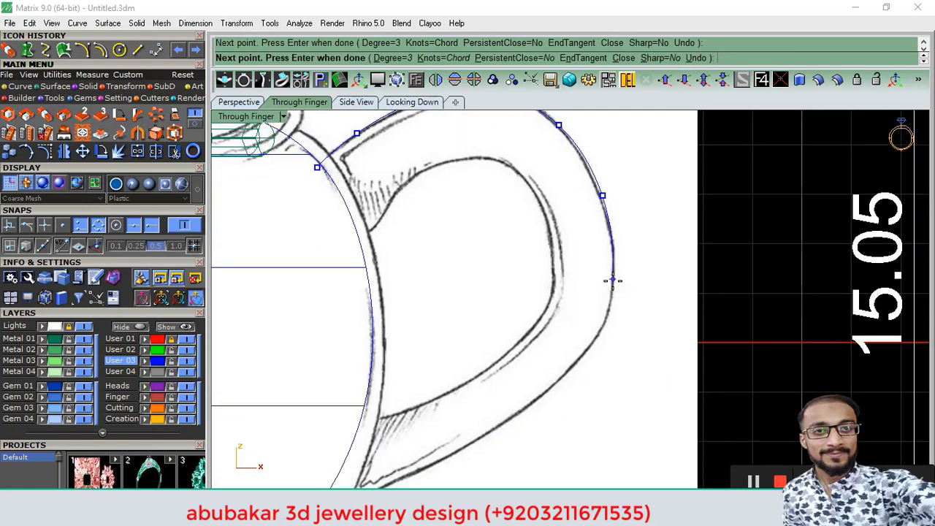
pyautogui.click(614, 286)
pyautogui.moveTo(613, 286); pyautogui.dragTo(638, 178, button='right')
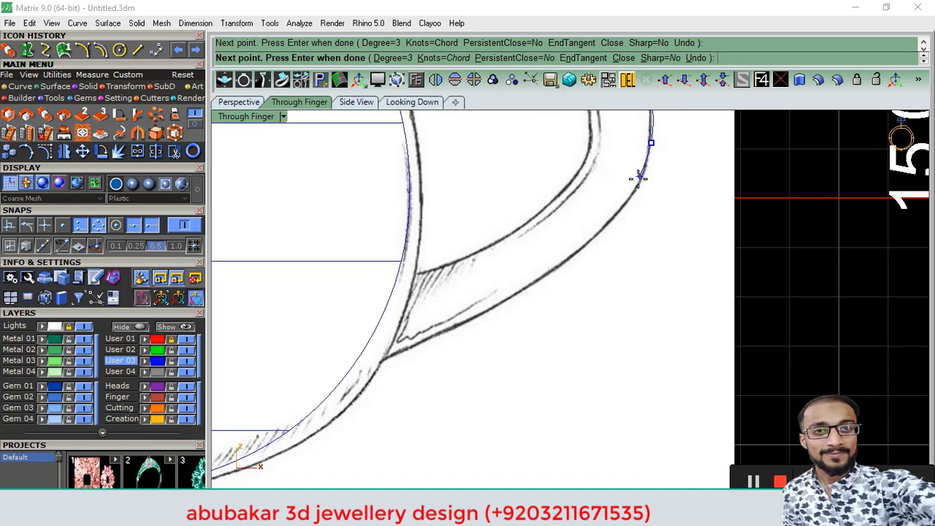
pyautogui.click(517, 293)
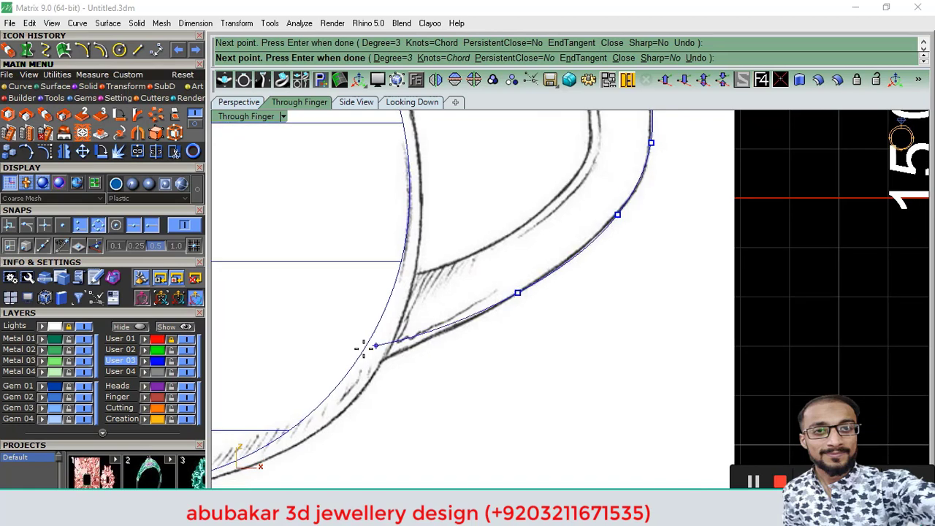
pyautogui.click(324, 376)
pyautogui.press('Return')
# Trace the handle's inner edge as a second curve, then select both handle curves
pyautogui.moveTo(447, 266); pyautogui.dragTo(437, 296, button='right')
pyautogui.press('Return')
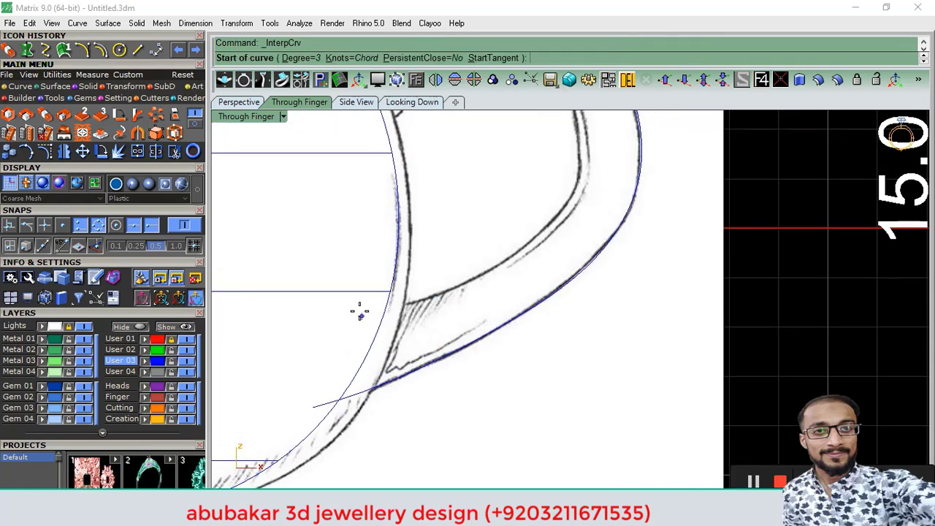
pyautogui.click(349, 305)
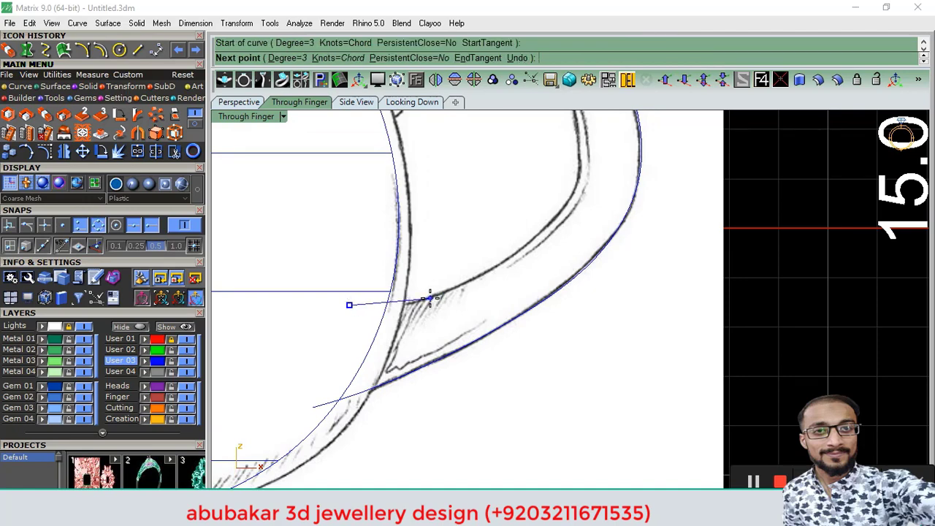
pyautogui.click(430, 298)
pyautogui.click(533, 239)
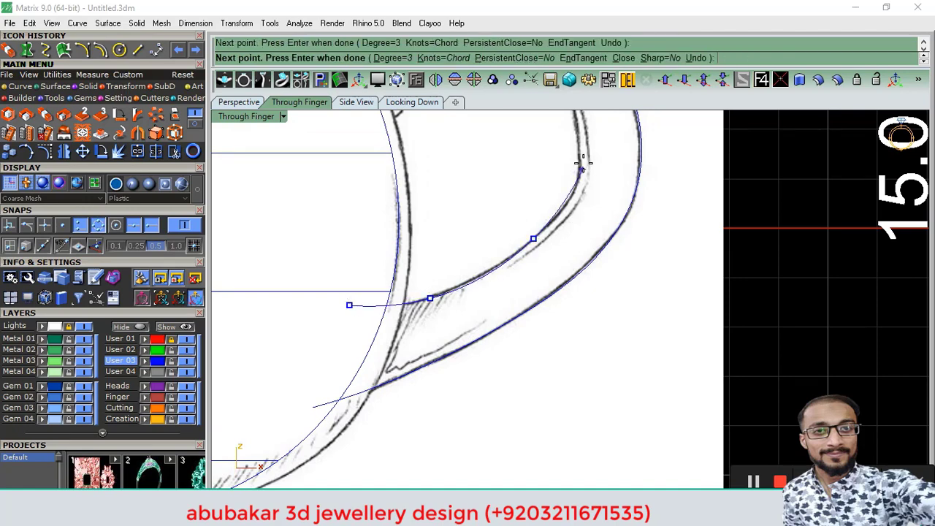
pyautogui.click(582, 156)
pyautogui.moveTo(582, 156); pyautogui.dragTo(597, 335, button='right')
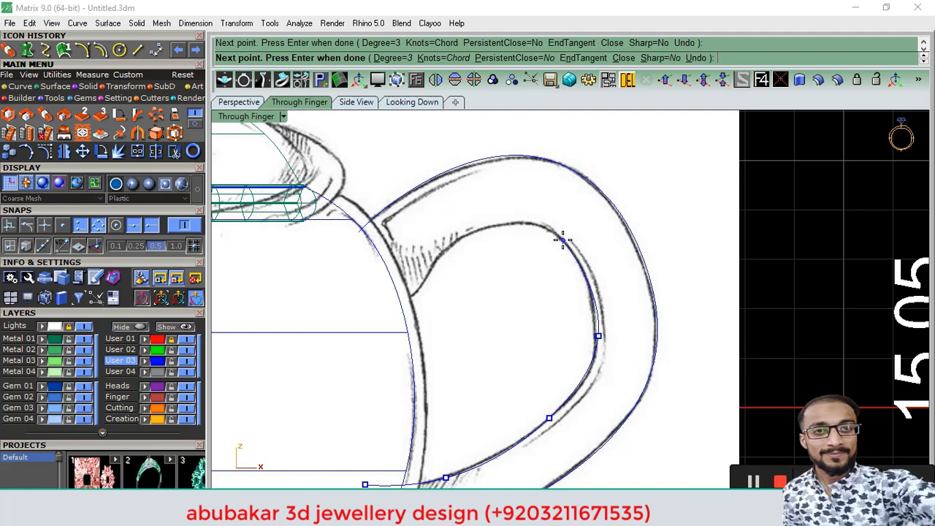
pyautogui.click(562, 240)
pyautogui.scroll(1, 562, 239)
pyautogui.click(425, 266)
pyautogui.scroll(2, 425, 266)
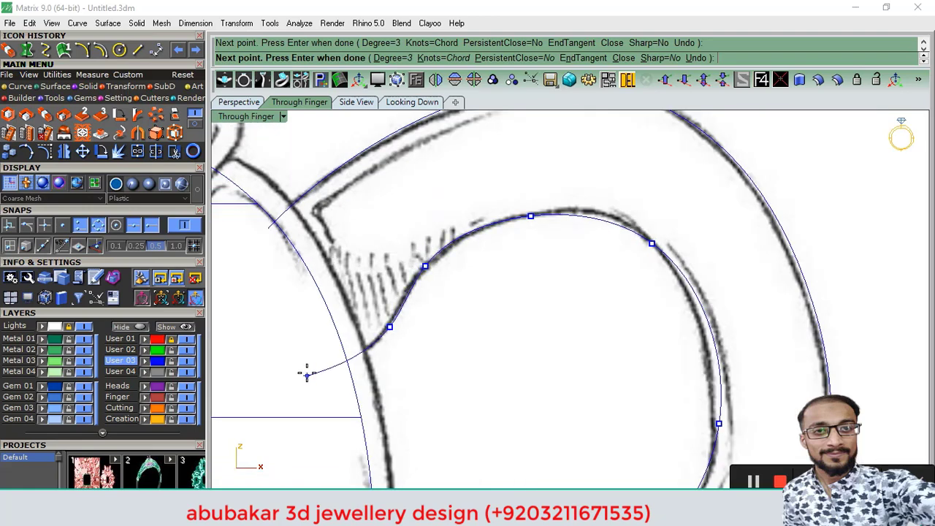
pyautogui.press('Return')
pyautogui.scroll(-3, 422, 285)
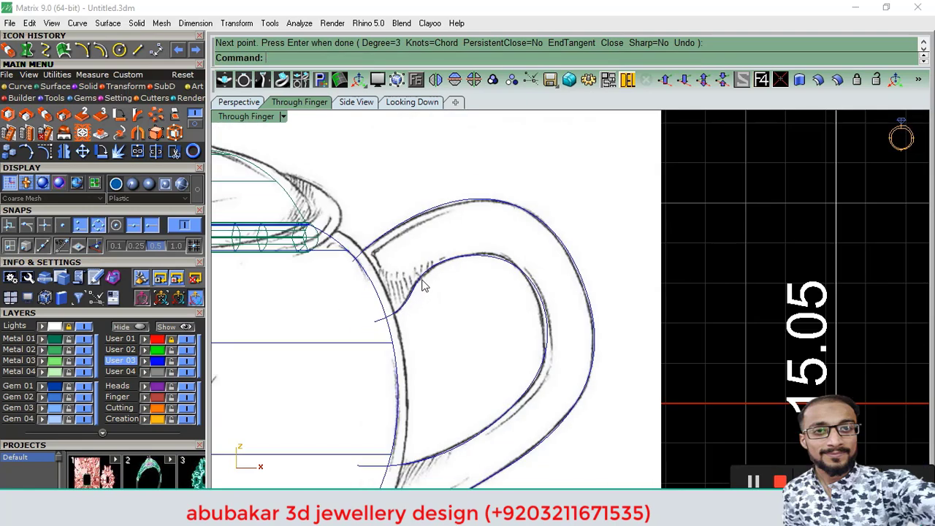
pyautogui.click(495, 255)
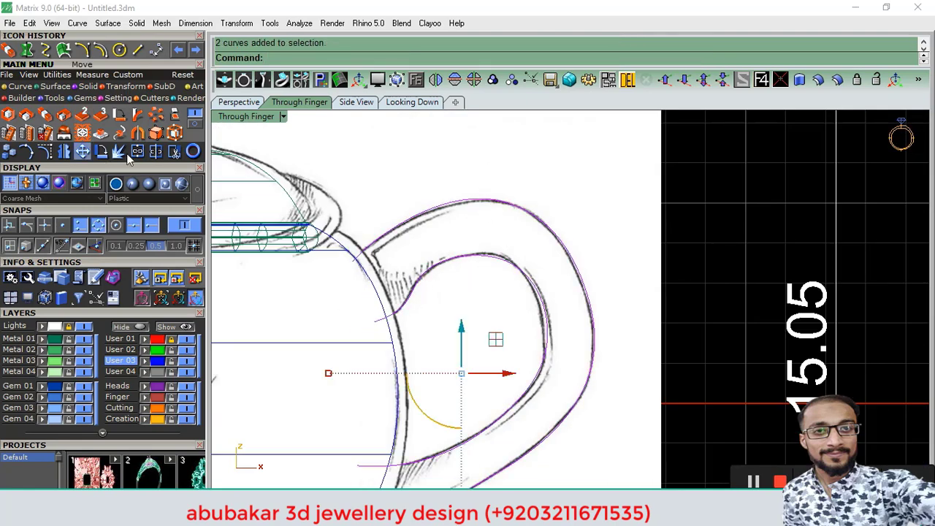
# Loft a surface between the two handle curves with default settings
pyautogui.click(51, 97)
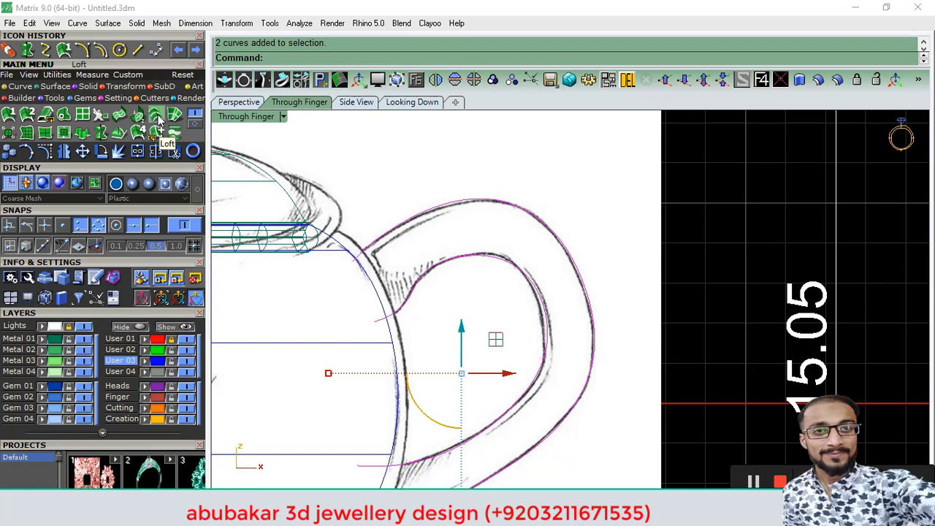
pyautogui.click(157, 117)
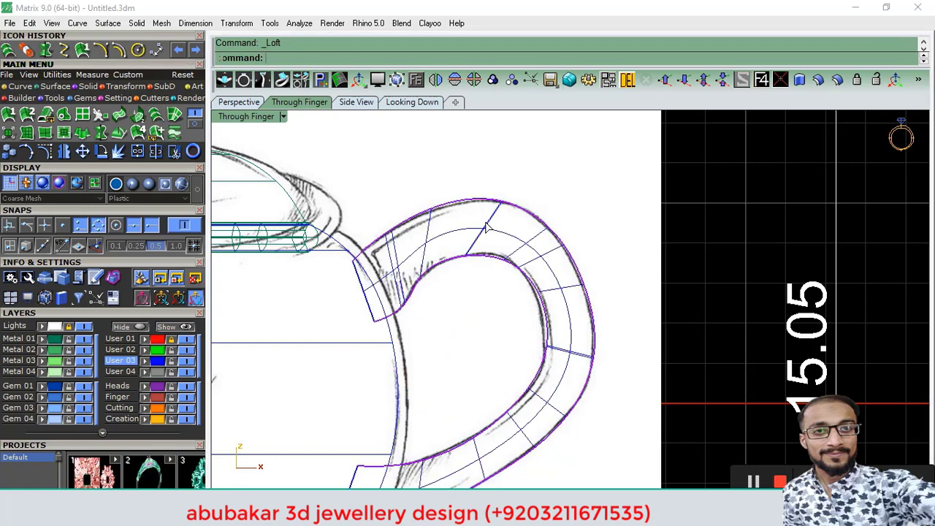
pyautogui.press('Return')
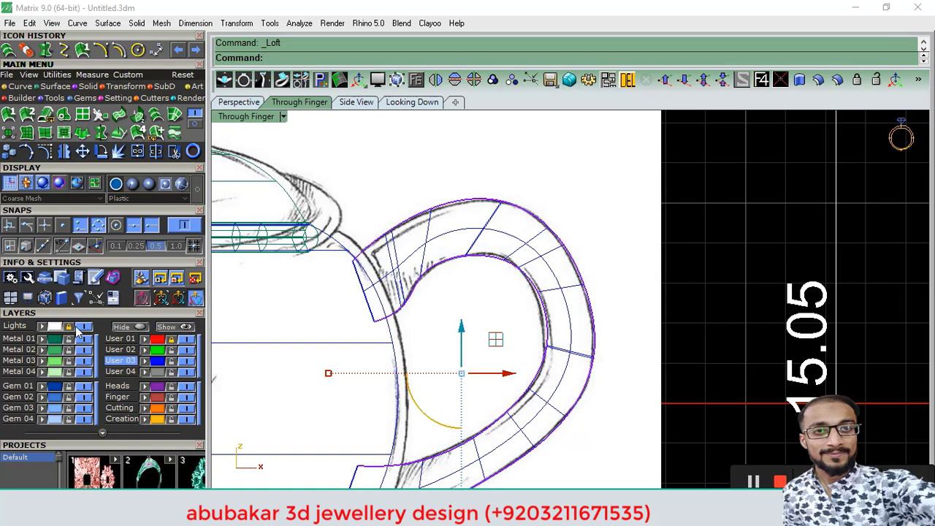
# Hide the sketch, switch to rendered display, make the body green and view in perspective
pyautogui.click(79, 330)
pyautogui.scroll(-3, 536, 233)
pyautogui.click(195, 187)
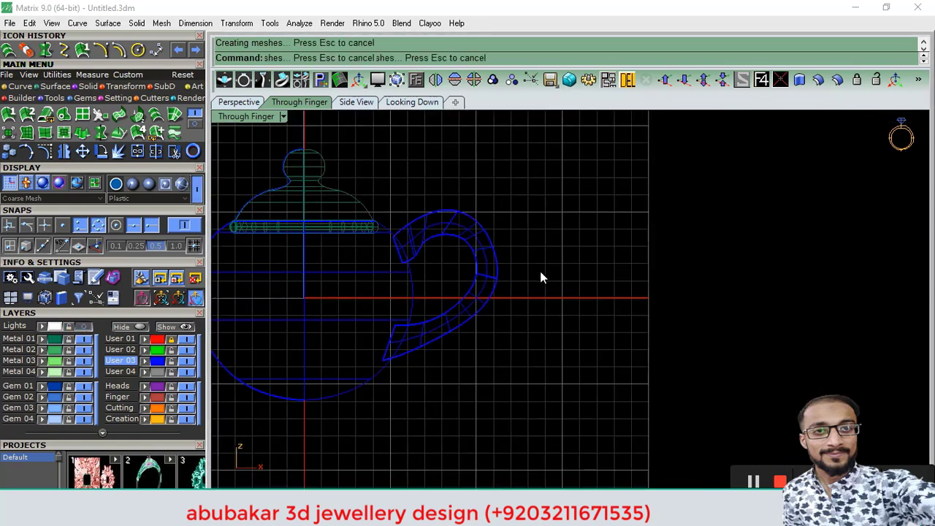
pyautogui.click(368, 324)
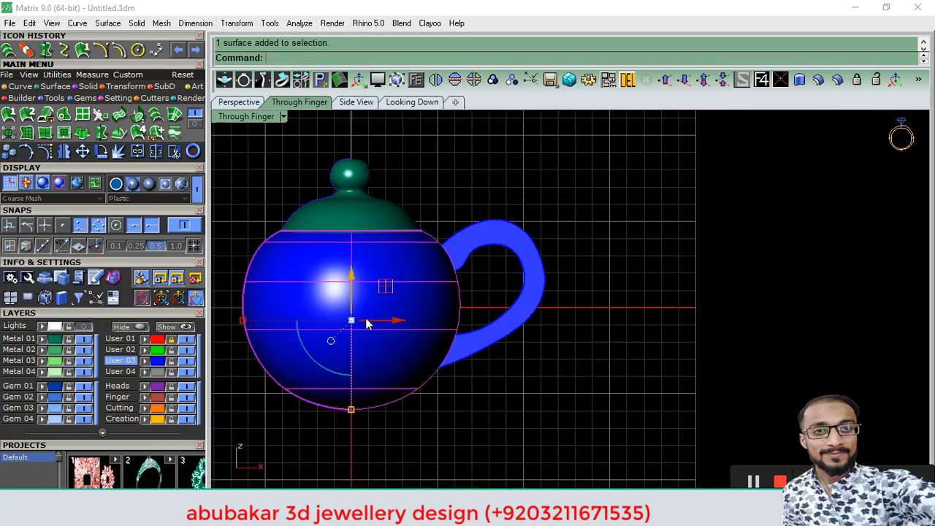
pyautogui.click(42, 340)
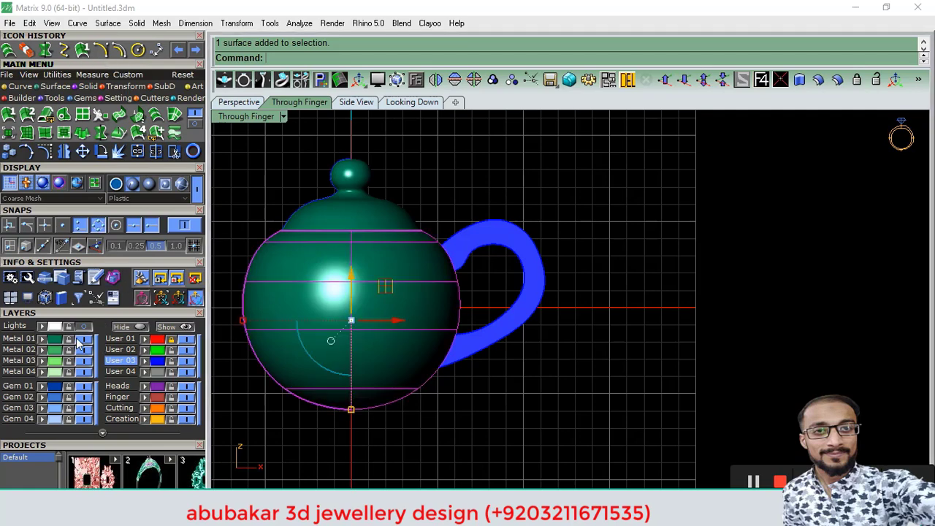
pyautogui.click(520, 170)
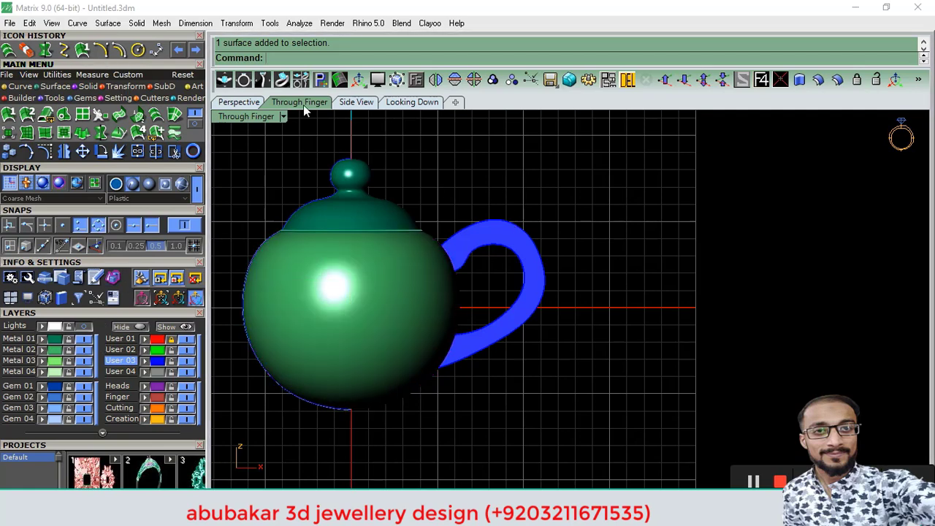
pyautogui.click(239, 103)
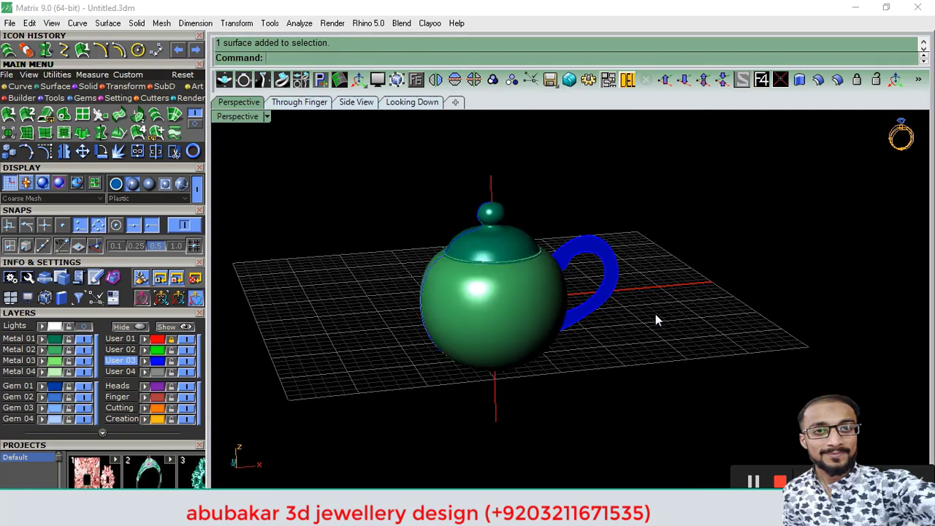
pyautogui.scroll(2, 610, 276)
# Offset the blue handle surface 0.4 on both sides into a solid handle
pyautogui.click(595, 244)
pyautogui.moveTo(676, 324)
pyautogui.mouseDown(button='right')
pyautogui.moveTo(531, 367)
pyautogui.moveTo(579, 325)
pyautogui.mouseUp(button='right')
pyautogui.scroll(2, 492, 289)
pyautogui.moveTo(492, 289); pyautogui.dragTo(870, 110, button='right')
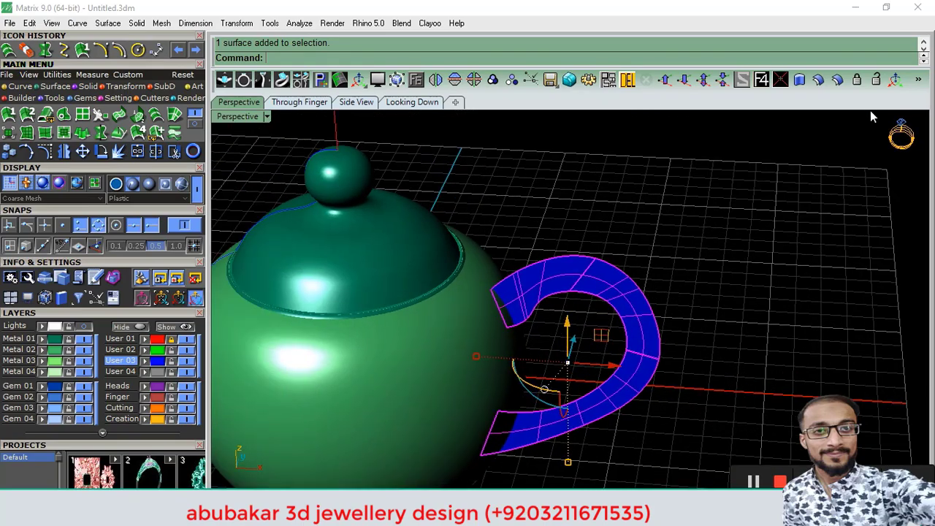
pyautogui.click(837, 80)
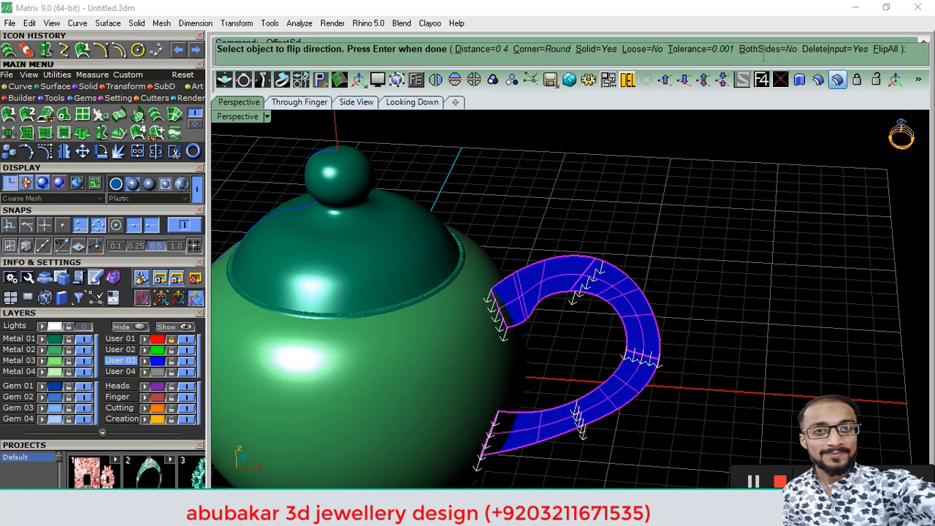
pyautogui.click(768, 49)
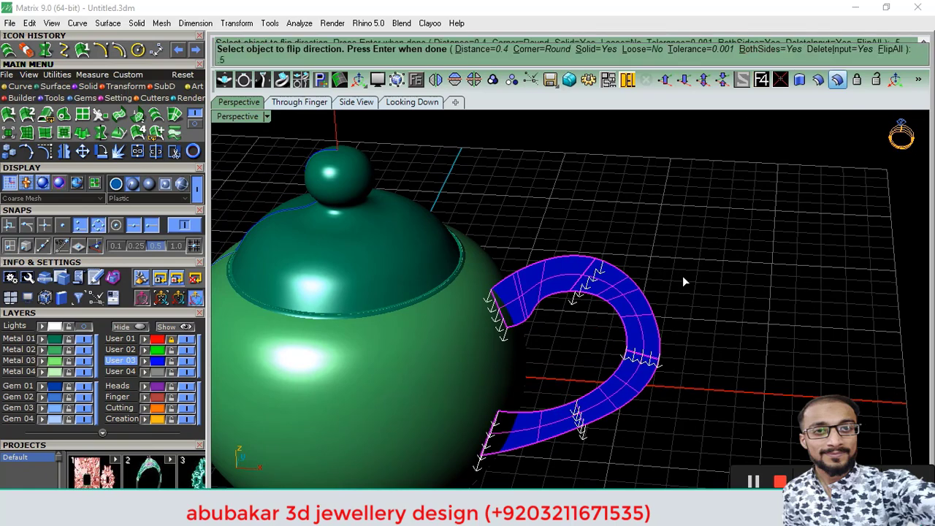
pyautogui.press('Return')
pyautogui.moveTo(689, 317)
pyautogui.mouseDown(button='right')
pyautogui.moveTo(650, 365)
pyautogui.moveTo(601, 313)
pyautogui.moveTo(603, 233)
pyautogui.mouseUp(button='right')
pyautogui.scroll(-5, 670, 246)
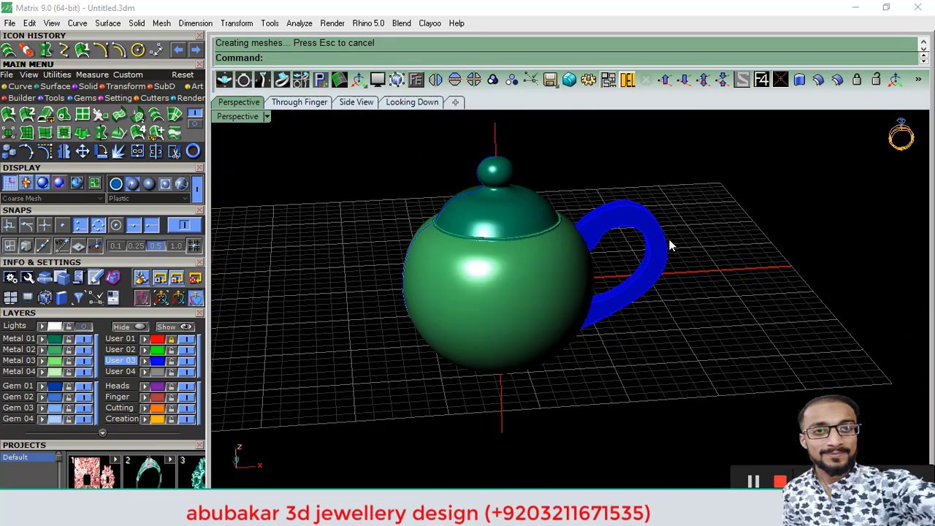
pyautogui.moveTo(669, 246); pyautogui.dragTo(621, 260, button='right')
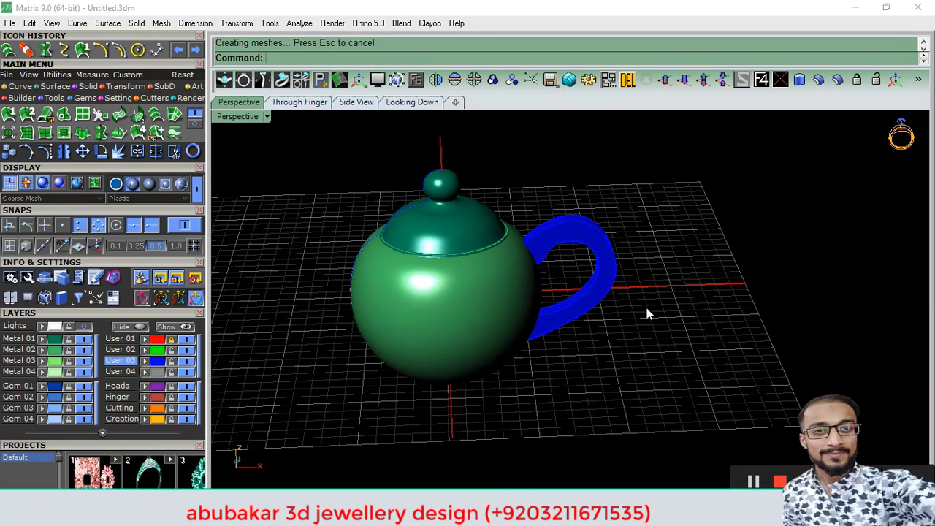
pyautogui.click(89, 87)
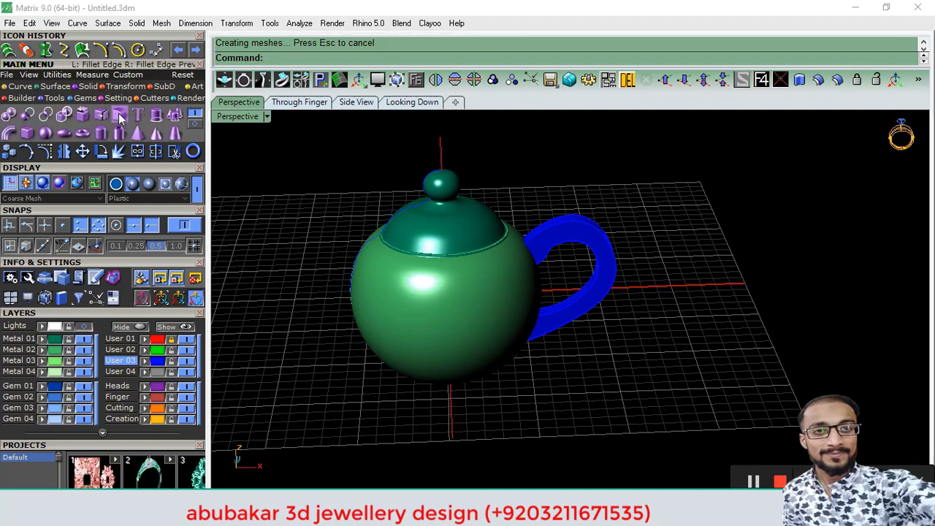
# Fillet the handle's edges with a 0.3 radius applied to all points
pyautogui.click(120, 118)
pyautogui.scroll(5, 575, 213)
pyautogui.click(553, 254)
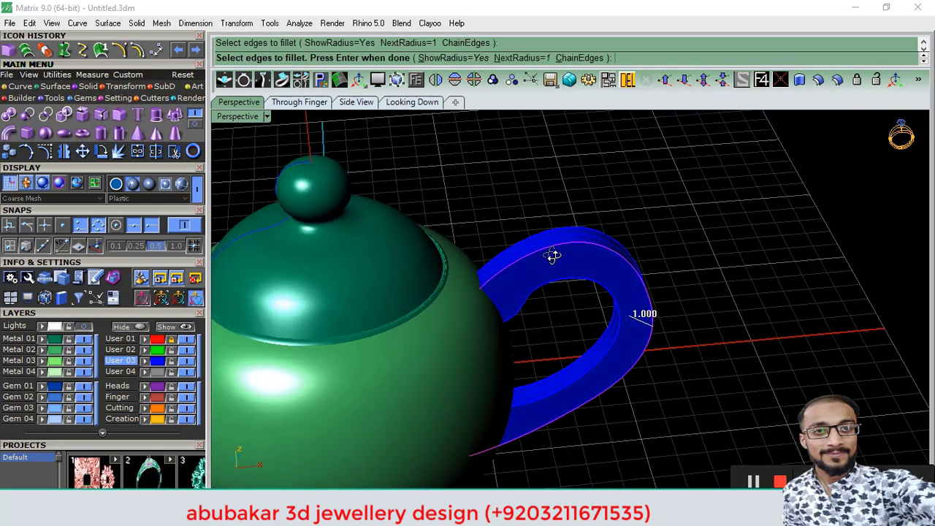
pyautogui.click(549, 234)
pyautogui.moveTo(607, 263); pyautogui.dragTo(672, 240, button='right')
pyautogui.press('Return')
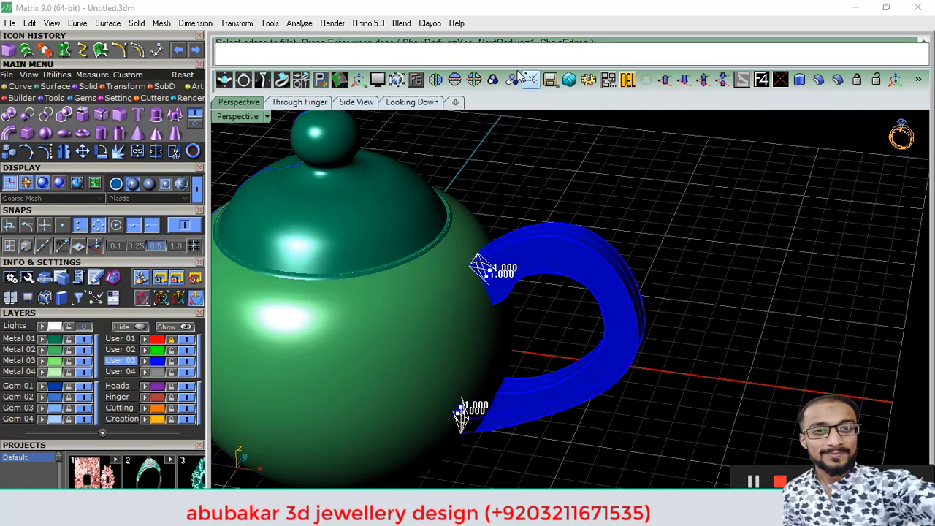
pyautogui.click(555, 49)
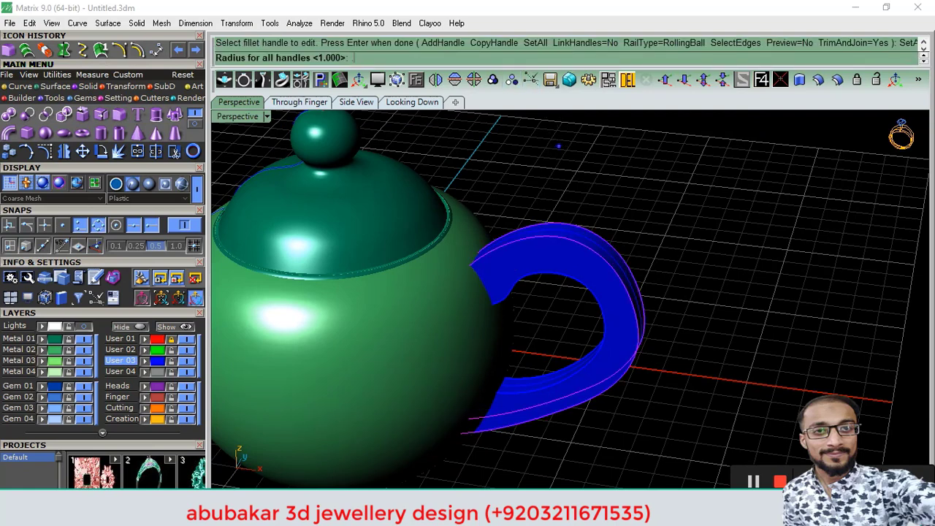
pyautogui.write('3')
pyautogui.press('Return')
pyautogui.press('Return')
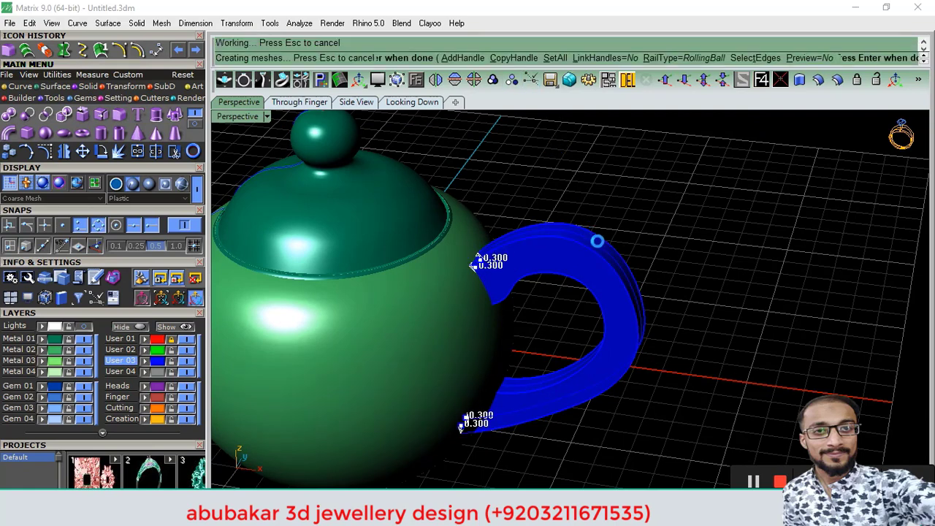
# Orbit around the filleted handle to inspect the rounded edges
pyautogui.moveTo(655, 276)
pyautogui.mouseDown(button='right')
pyautogui.moveTo(560, 284)
pyautogui.moveTo(492, 255)
pyautogui.moveTo(563, 330)
pyautogui.moveTo(551, 299)
pyautogui.mouseUp(button='right')
pyautogui.scroll(3, 552, 299)
pyautogui.click(568, 294)
pyautogui.scroll(-3, 555, 307)
pyautogui.scroll(2, 538, 322)
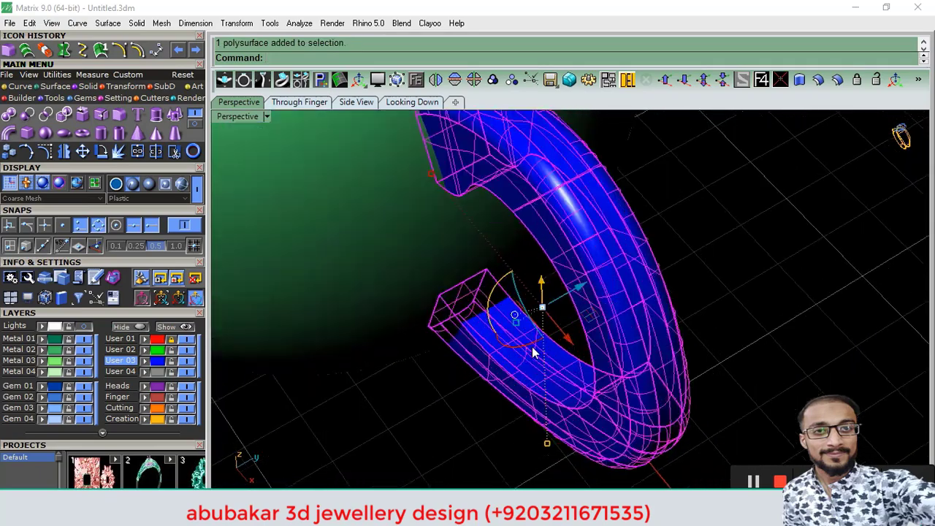
pyautogui.scroll(2, 520, 328)
pyautogui.moveTo(513, 319); pyautogui.dragTo(624, 290)
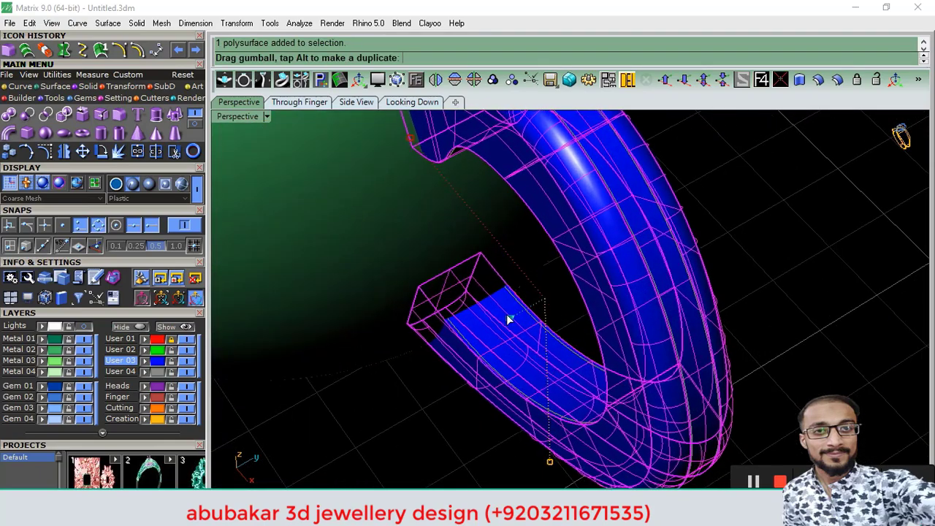
pyautogui.click(815, 218)
# Return to the front view and show the teapot sketch again
pyautogui.scroll(-3, 815, 218)
pyautogui.moveTo(815, 217)
pyautogui.mouseDown(button='right')
pyautogui.moveTo(521, 311)
pyautogui.moveTo(682, 198)
pyautogui.moveTo(665, 275)
pyautogui.moveTo(464, 151)
pyautogui.mouseUp(button='right')
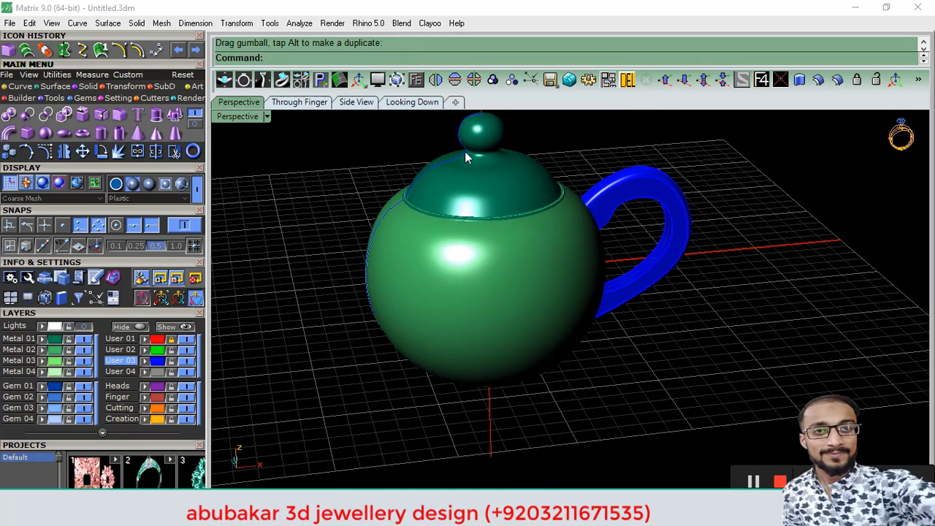
pyautogui.click(313, 104)
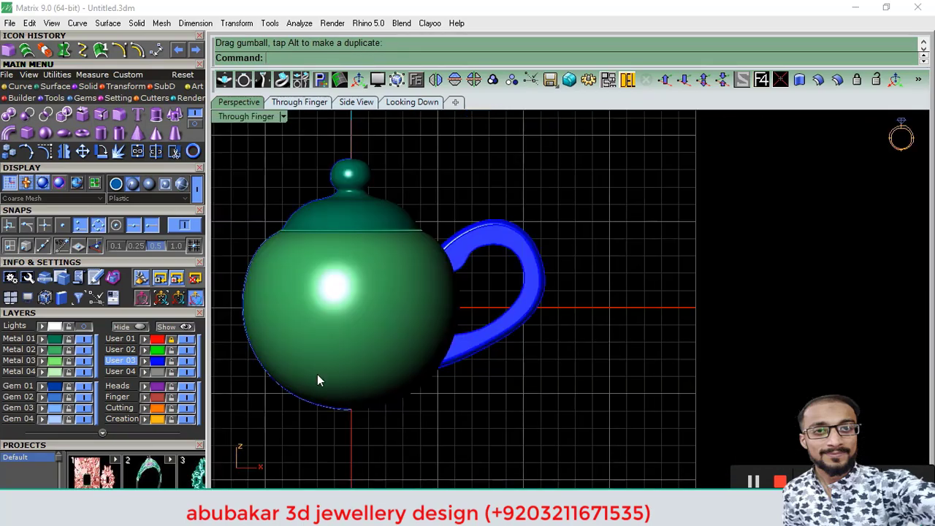
pyautogui.click(67, 327)
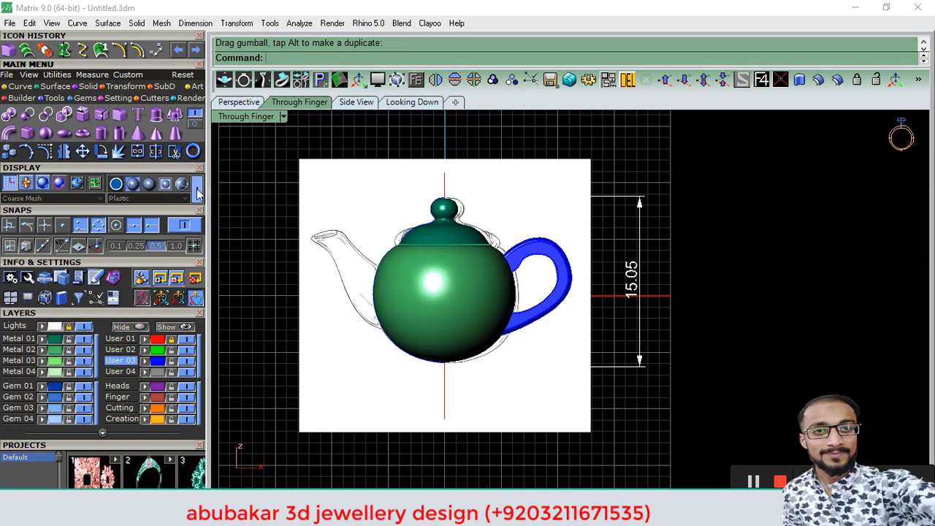
# Toggle the model to wireframe display, then back to shaded rendering
pyautogui.click(182, 183)
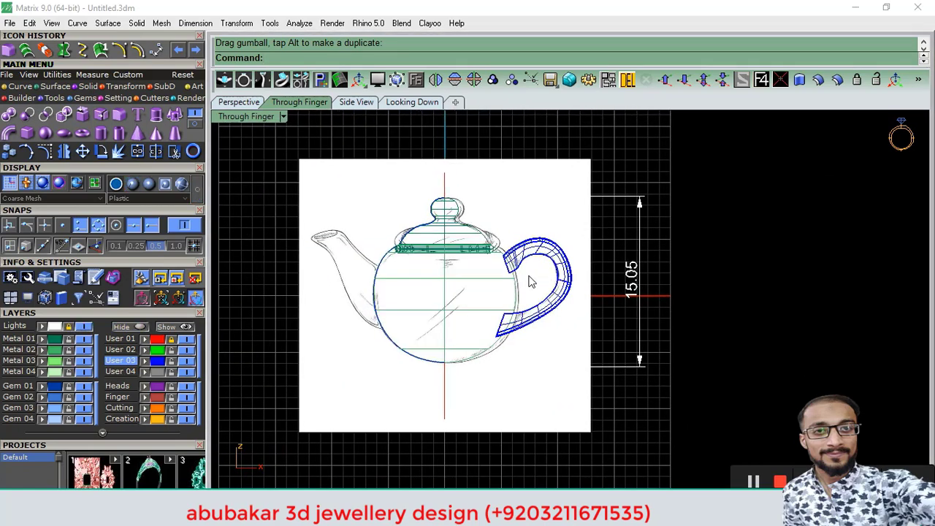
pyautogui.scroll(3, 326, 249)
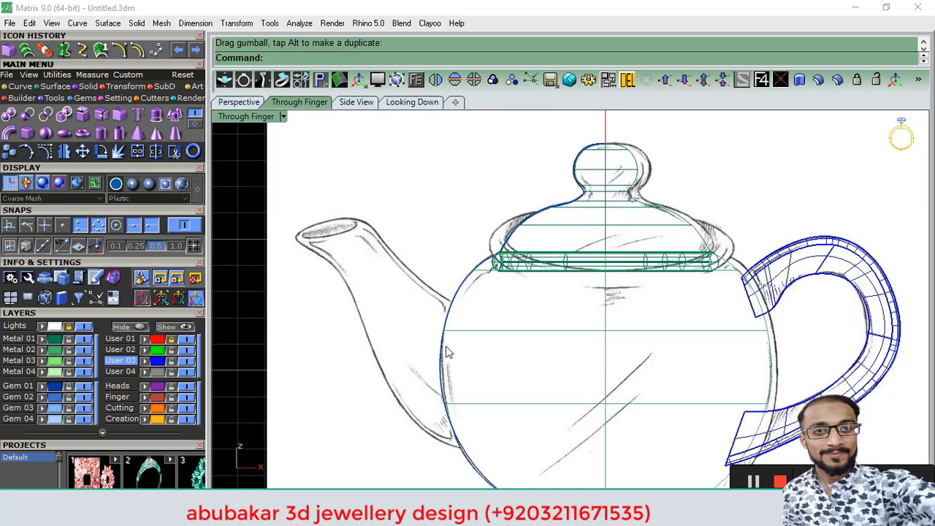
pyautogui.scroll(-2, 379, 280)
pyautogui.scroll(-2, 379, 280)
pyautogui.scroll(-2, 390, 259)
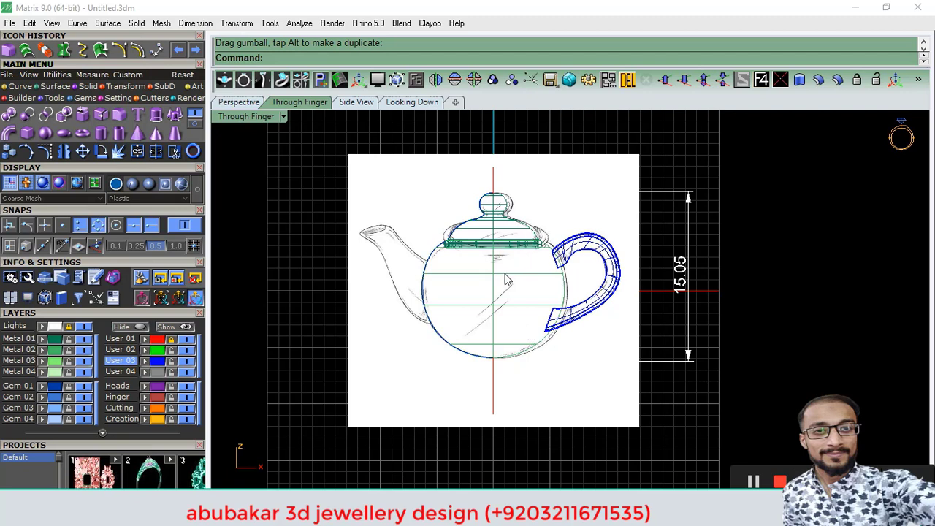
pyautogui.click(197, 187)
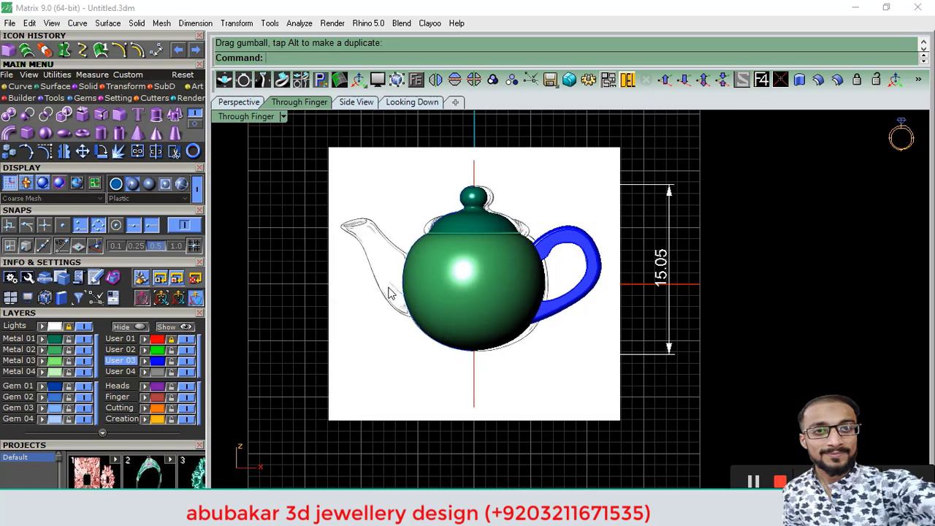
pyautogui.scroll(2, 377, 264)
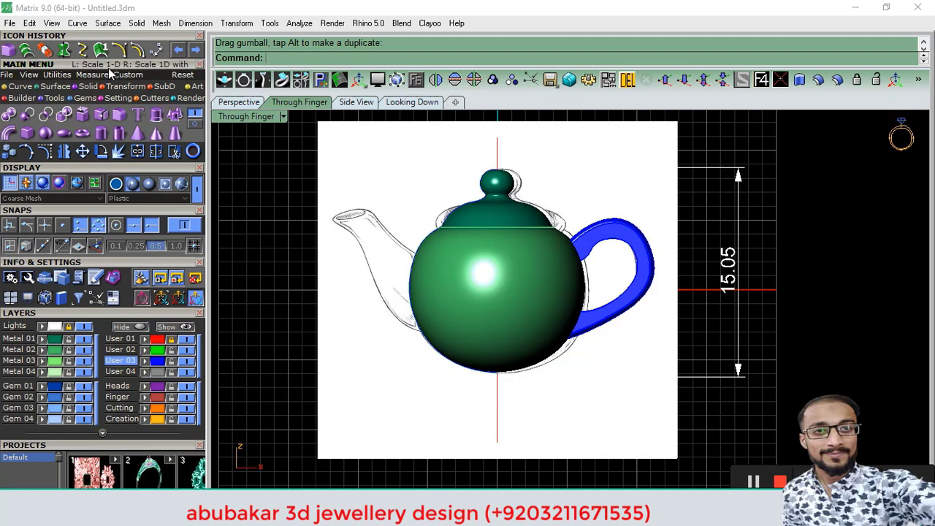
# Trace the spout's upper edge with Interpolate Curve, from the lip top down to the body
pyautogui.click(175, 152)
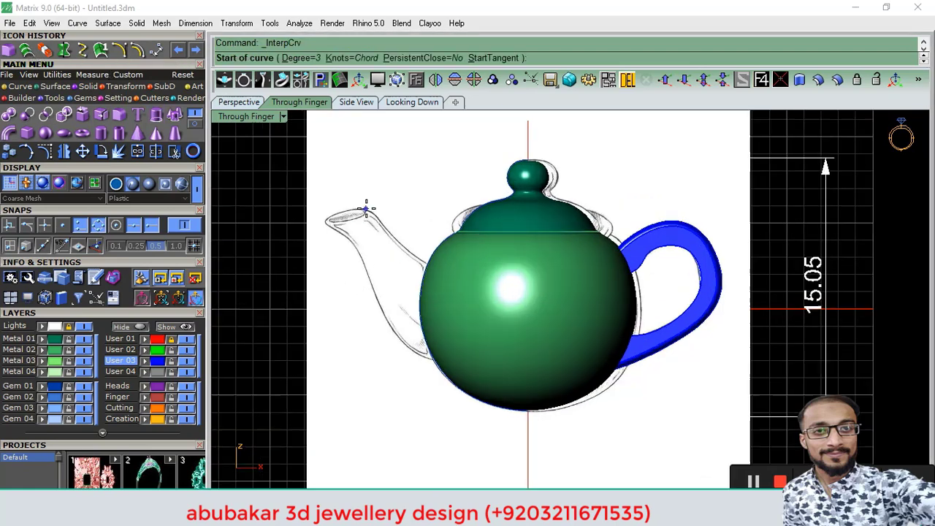
pyautogui.scroll(4, 362, 208)
pyautogui.scroll(1, 360, 210)
pyautogui.click(359, 211)
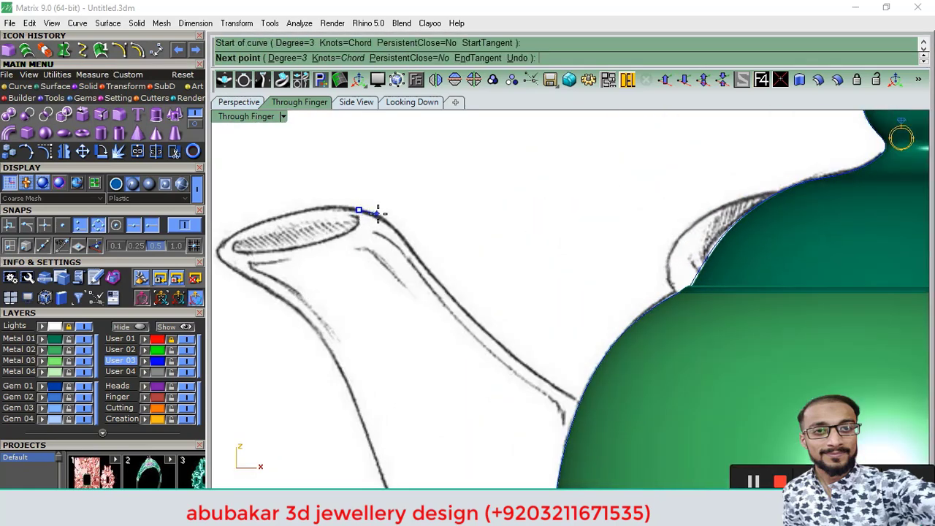
pyautogui.click(378, 214)
pyautogui.click(406, 244)
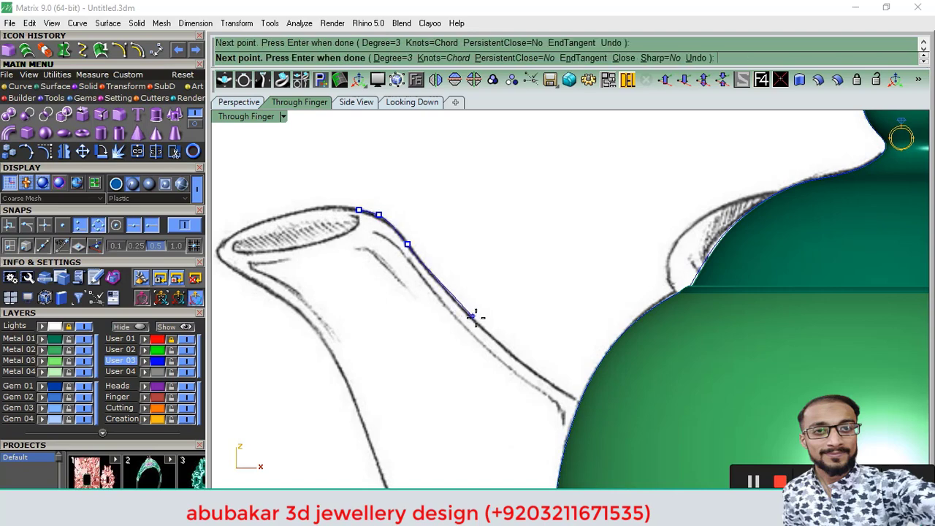
pyautogui.click(478, 326)
pyautogui.click(195, 184)
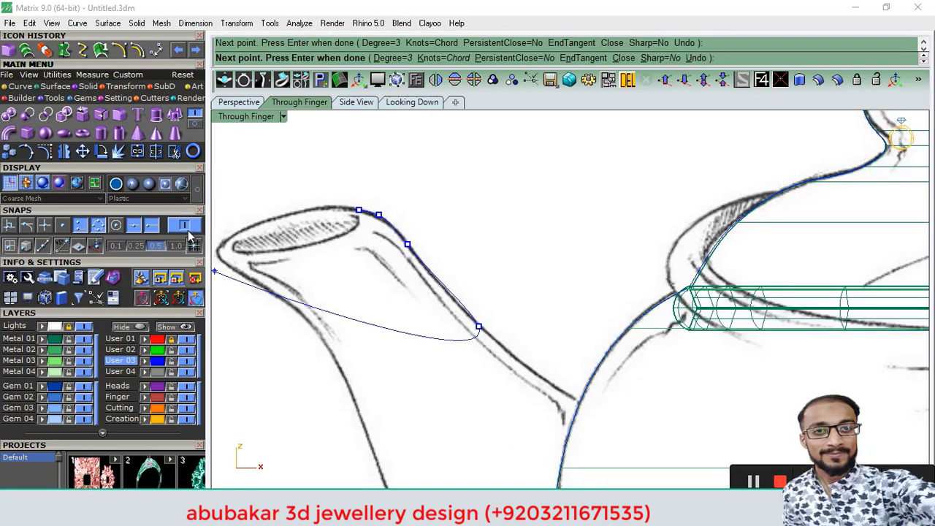
pyautogui.click(599, 410)
pyautogui.press('Return')
pyautogui.scroll(-2, 420, 278)
# Start a second curve at the lip's front tip, placing points down the spout's underside
pyautogui.press('Return')
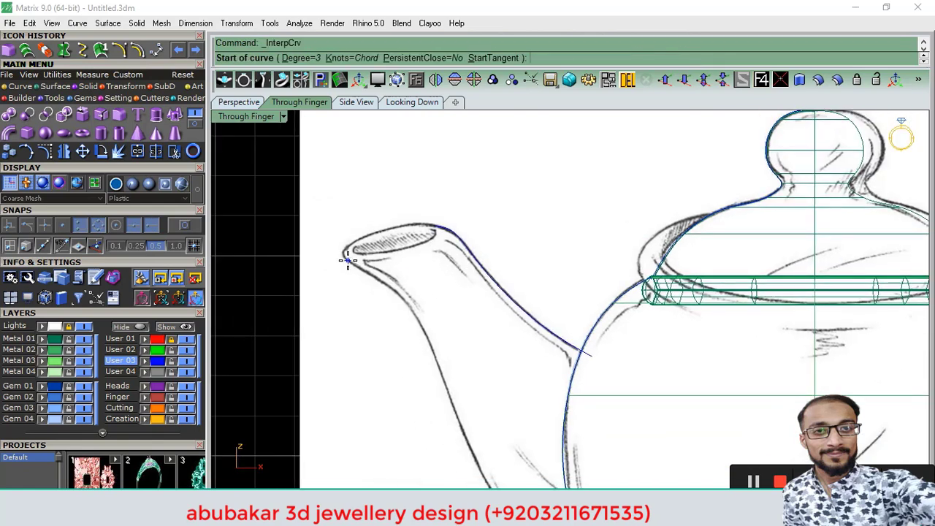
pyautogui.scroll(4, 338, 249)
pyautogui.click(338, 246)
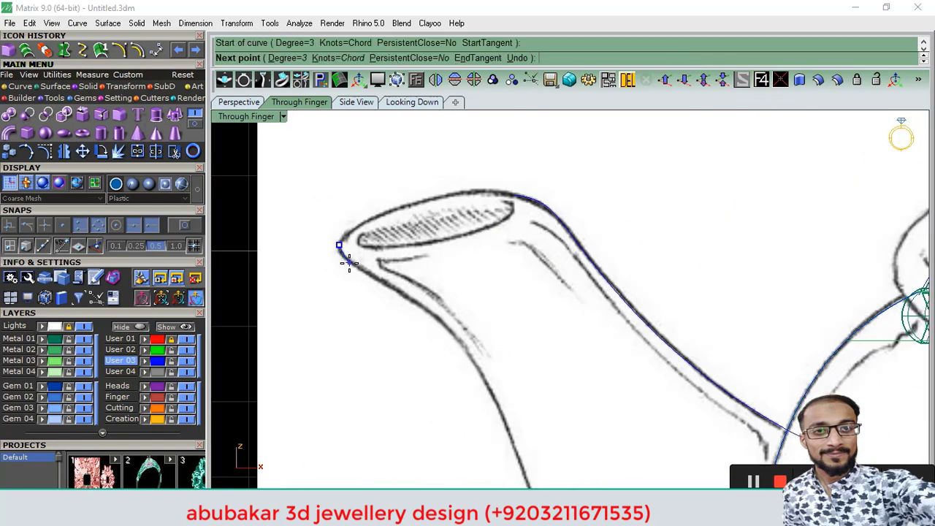
pyautogui.click(349, 264)
pyautogui.click(380, 280)
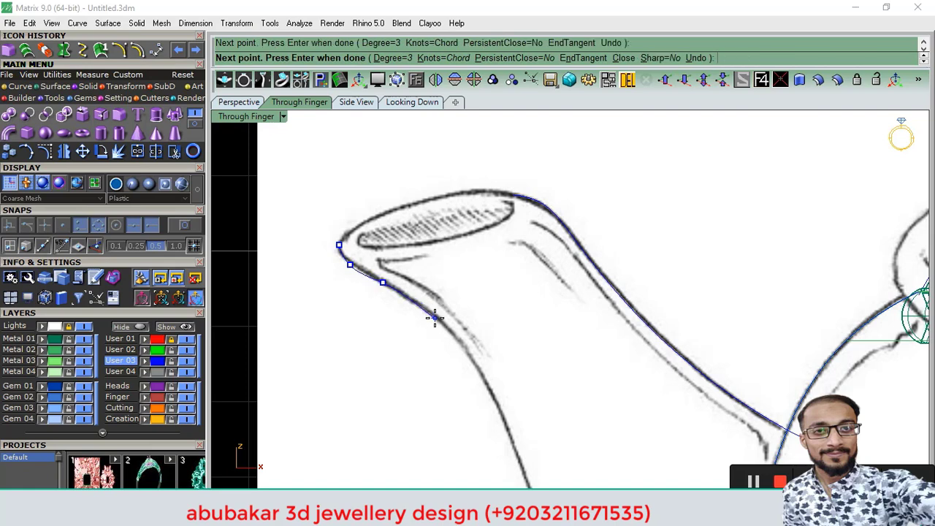
pyautogui.click(434, 317)
pyautogui.moveTo(486, 390)
pyautogui.mouseDown(button='right')
pyautogui.moveTo(386, 292)
pyautogui.moveTo(379, 246)
pyautogui.mouseUp(button='right')
pyautogui.click(379, 247)
pyautogui.moveTo(426, 340); pyautogui.dragTo(408, 308, button='right')
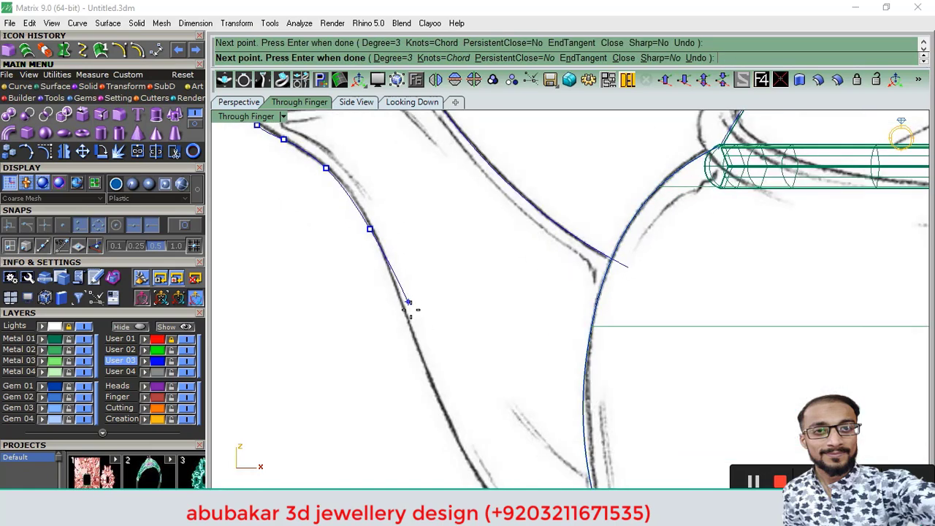
pyautogui.click(408, 331)
# Continue the lower spout curve to where it meets the teapot body and finish it
pyautogui.scroll(-5, 413, 350)
pyautogui.scroll(4, 417, 365)
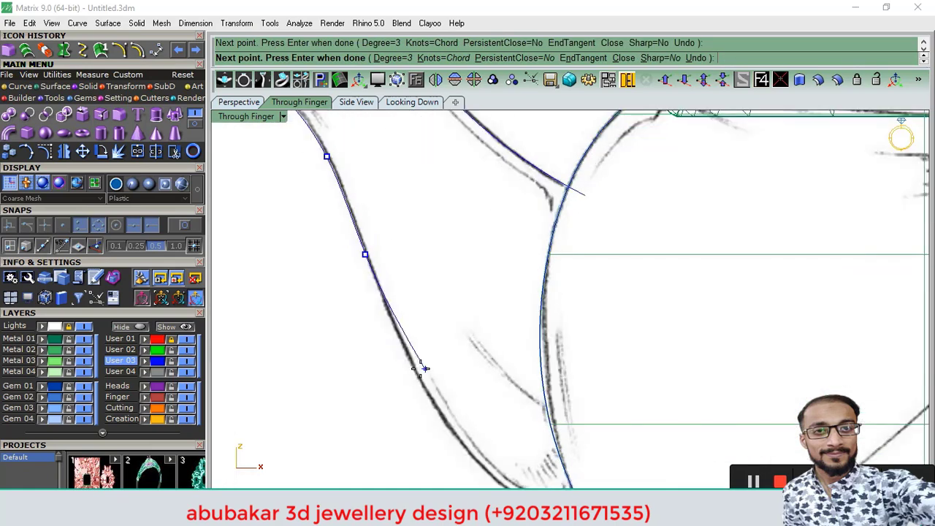
pyautogui.click(416, 377)
pyautogui.scroll(-5, 415, 376)
pyautogui.scroll(5, 397, 355)
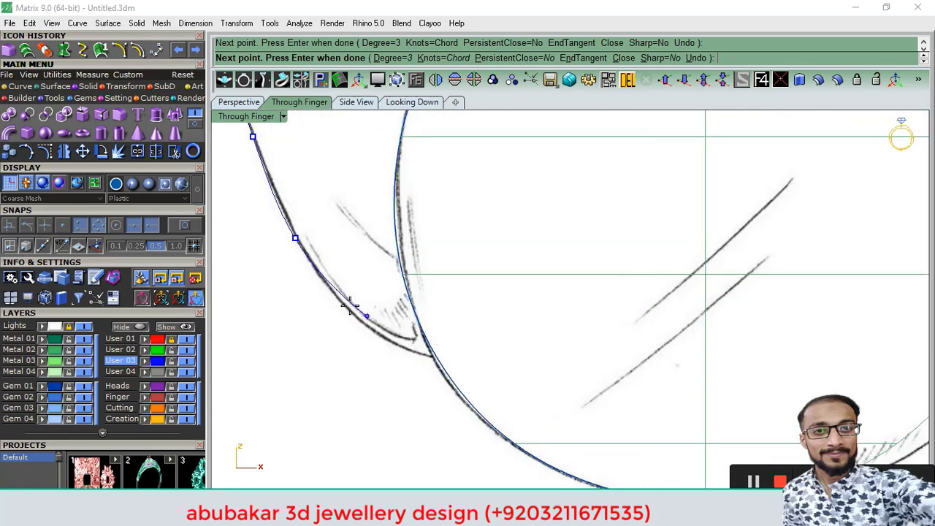
pyautogui.click(351, 314)
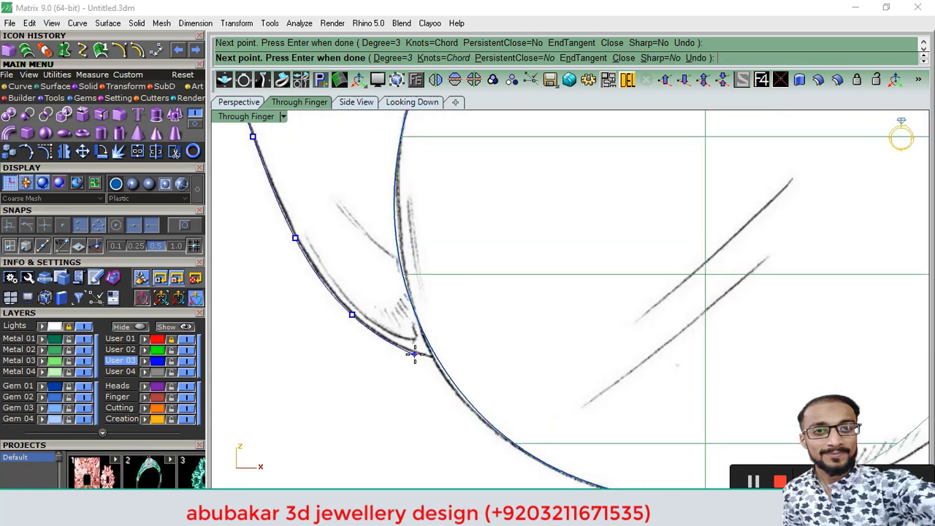
pyautogui.click(437, 358)
pyautogui.press('Return')
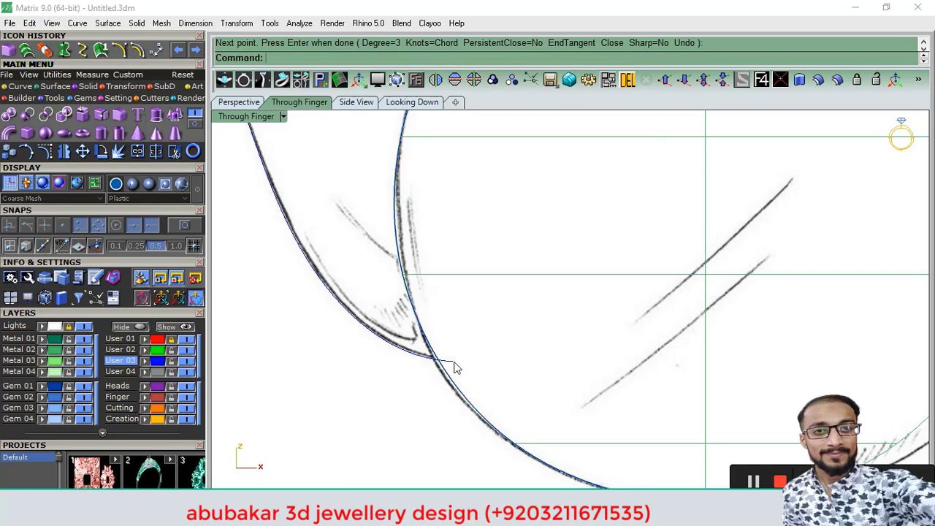
pyautogui.scroll(-5, 348, 152)
pyautogui.scroll(2, 410, 239)
pyautogui.scroll(2, 358, 285)
# Turn off the Lights and Metal layers to hide the sketch and green body, viewing in Perspective
pyautogui.scroll(-4, 365, 230)
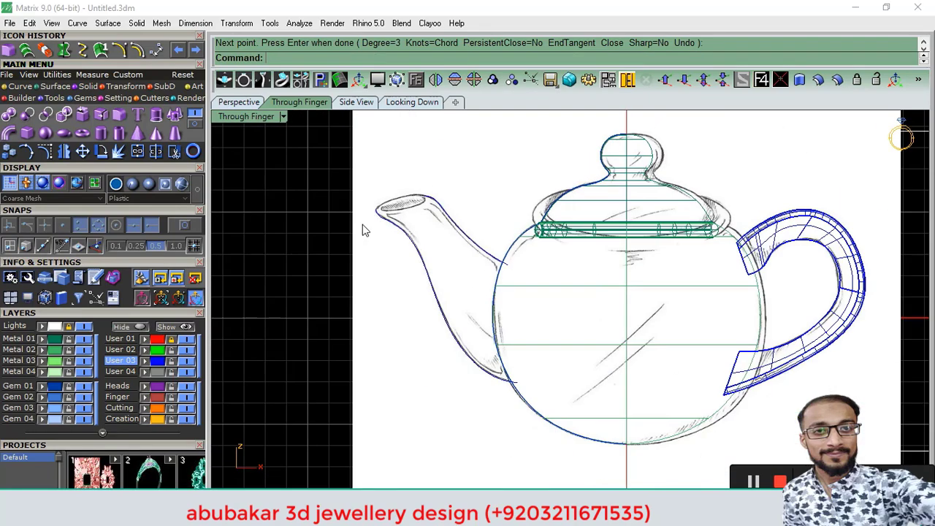
pyautogui.scroll(-3, 364, 231)
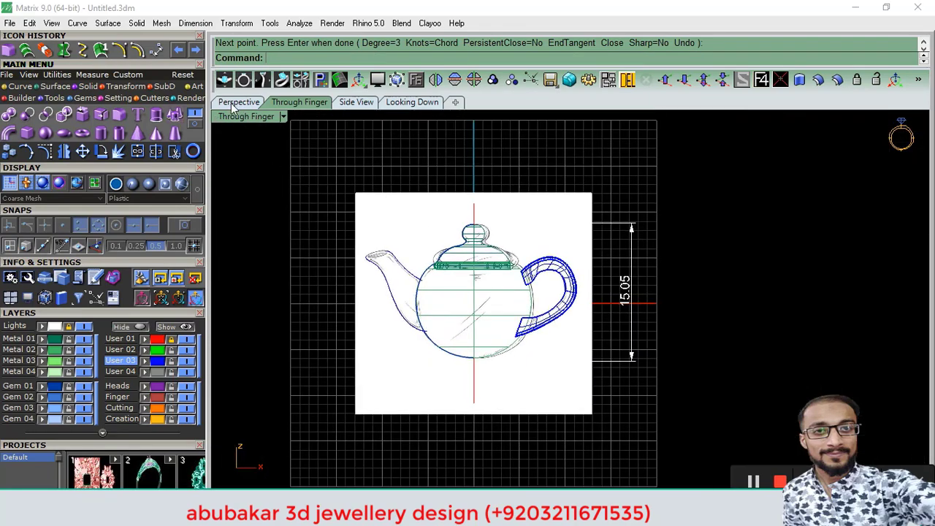
pyautogui.click(85, 328)
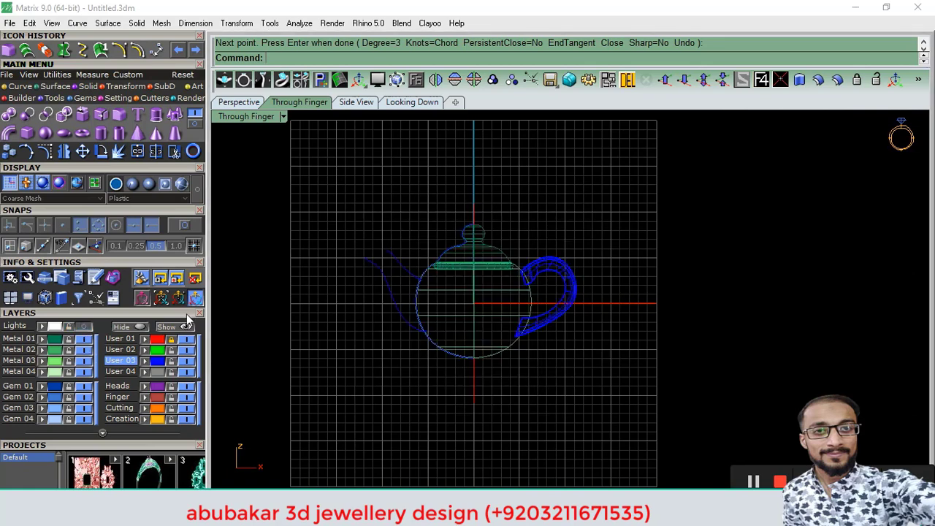
pyautogui.click(239, 102)
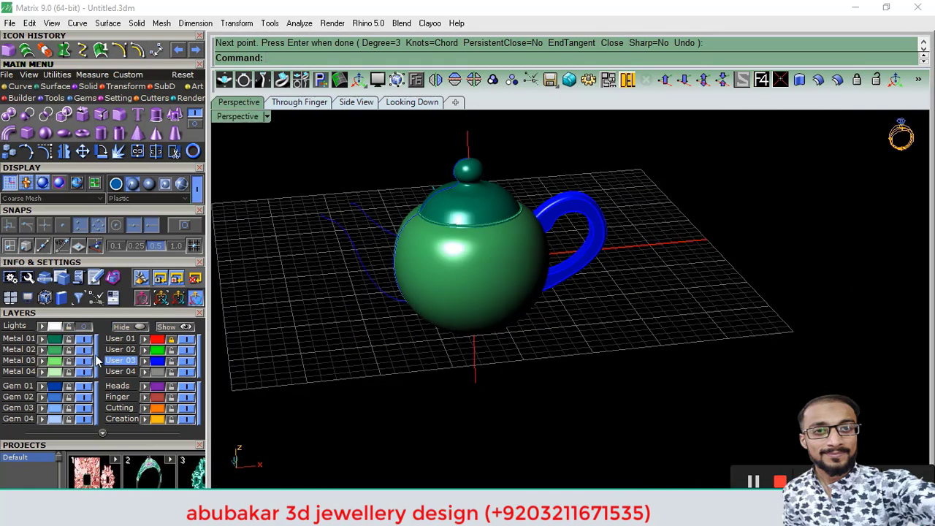
pyautogui.click(85, 360)
pyautogui.keyDown('shift'); pyautogui.moveTo(468, 279); pyautogui.dragTo(531, 292, button='right'); pyautogui.keyUp('shift')
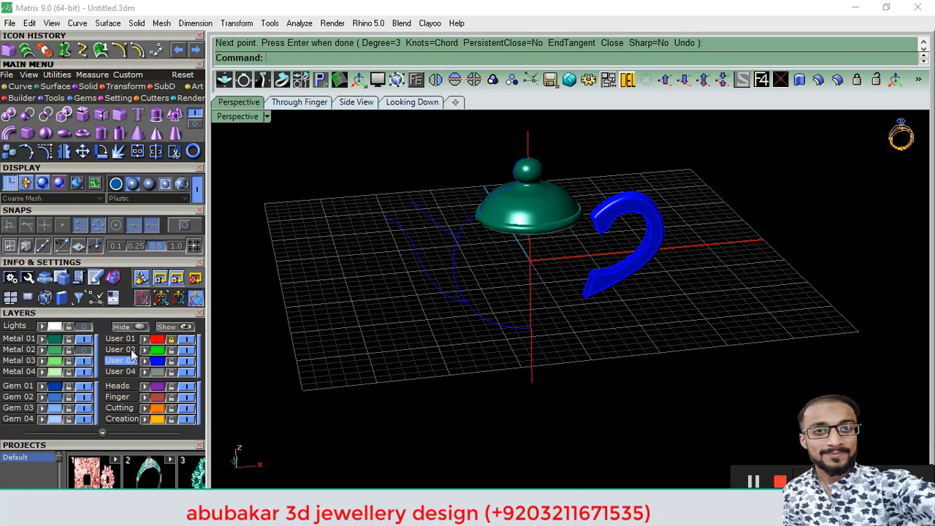
pyautogui.click(85, 97)
# Create a 3.0 size Pear gem (3.00 × 2.50) from the Gem Loader
pyautogui.click(9, 115)
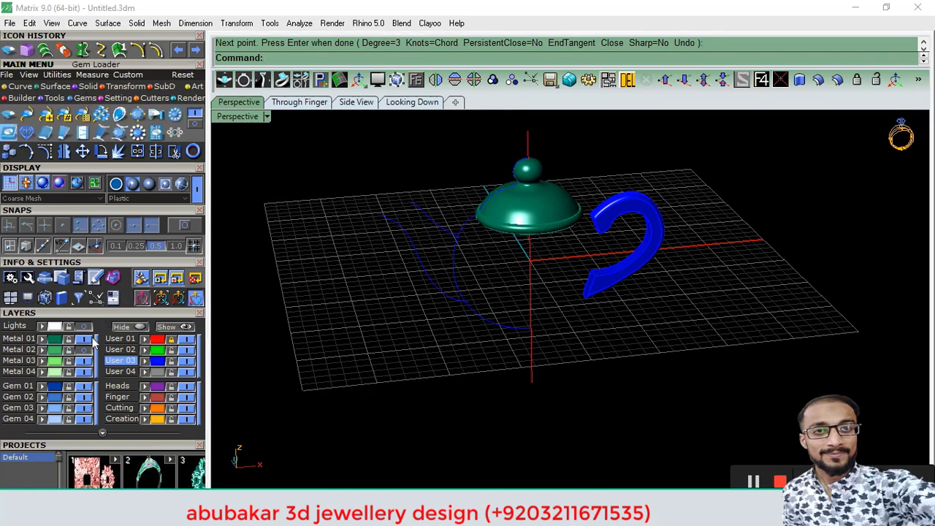
pyautogui.click(89, 313)
pyautogui.click(89, 323)
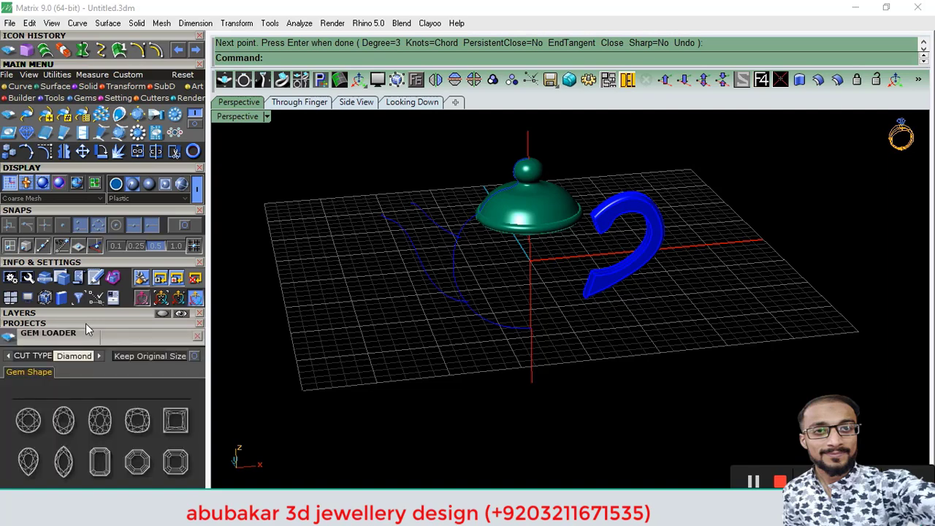
pyautogui.scroll(-4, 100, 219)
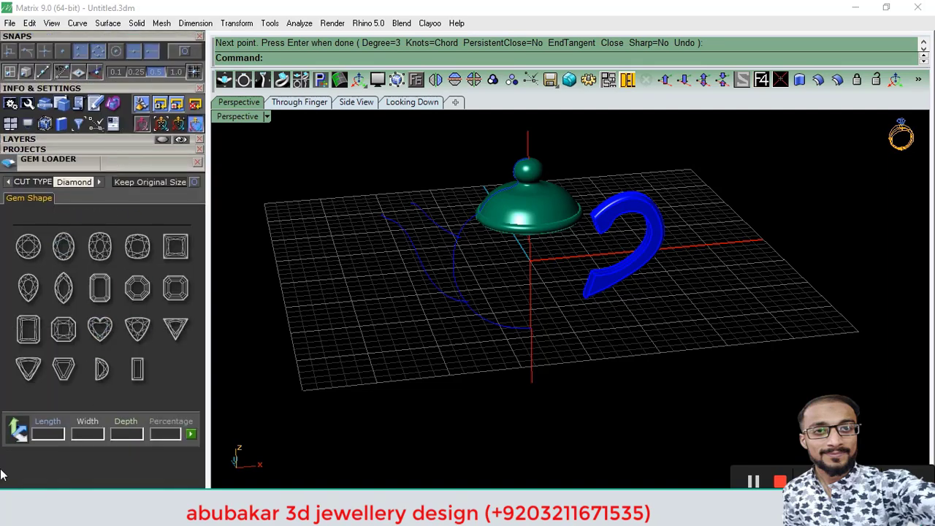
pyautogui.click(27, 290)
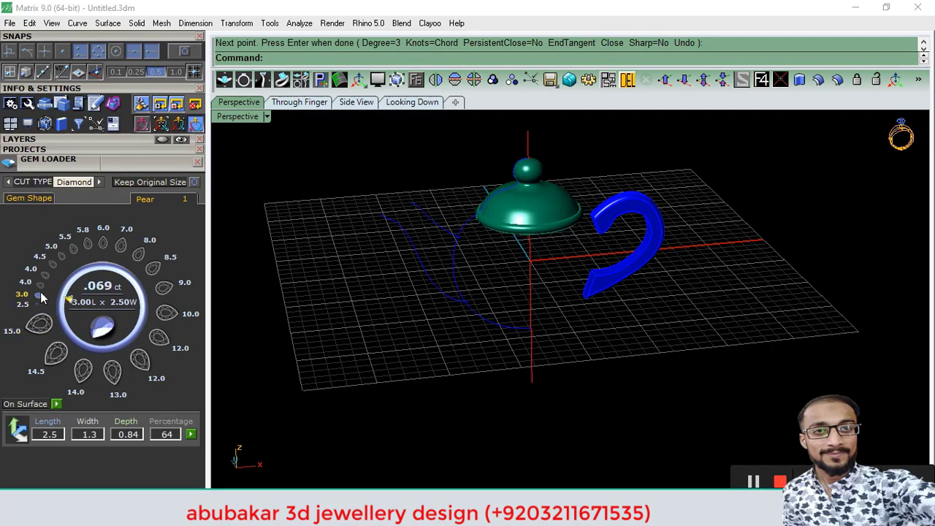
pyautogui.click(39, 295)
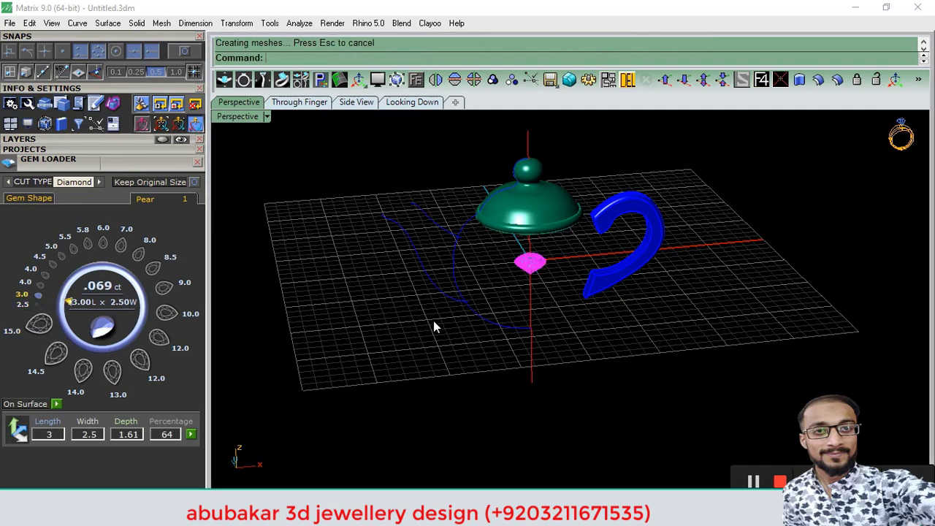
pyautogui.scroll(3, 533, 271)
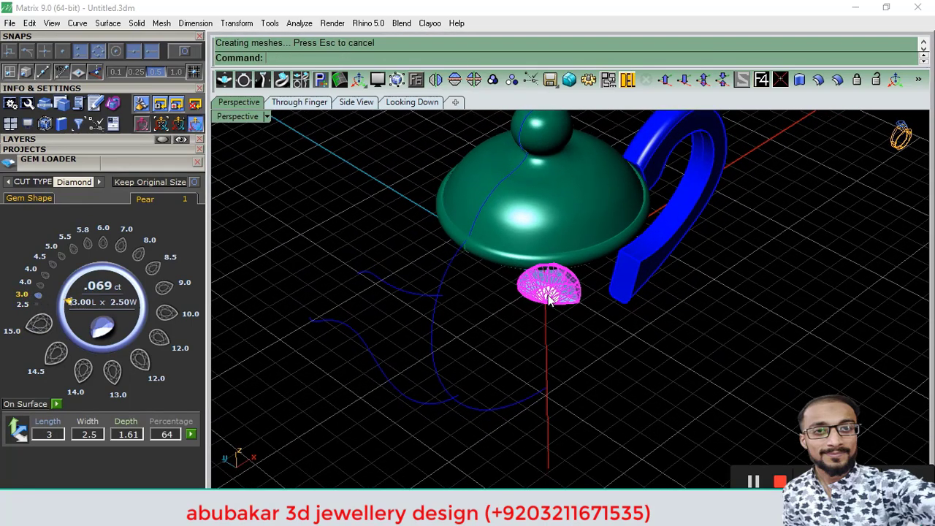
pyautogui.click(386, 246)
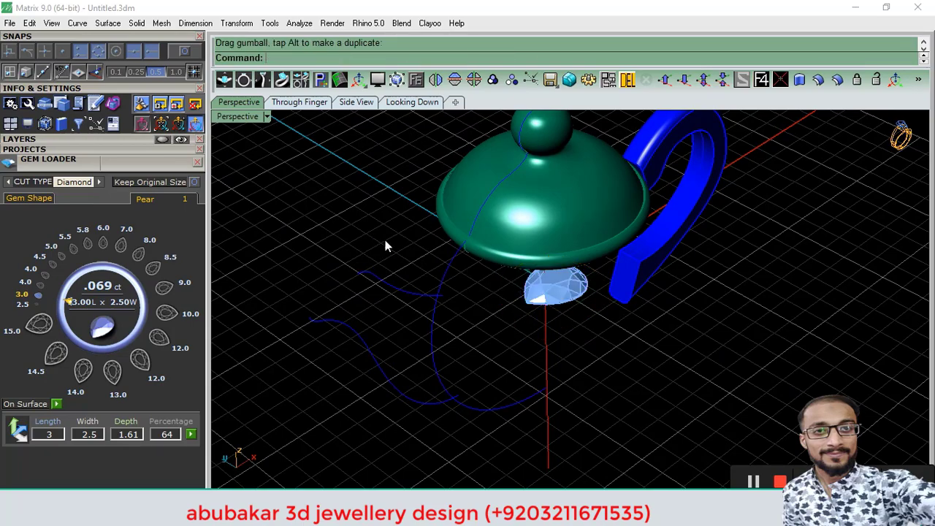
pyautogui.moveTo(385, 246)
pyautogui.mouseDown(button='right')
pyautogui.moveTo(521, 282)
pyautogui.moveTo(615, 287)
pyautogui.moveTo(613, 274)
pyautogui.mouseUp(button='right')
pyautogui.click(530, 272)
pyautogui.click(198, 162)
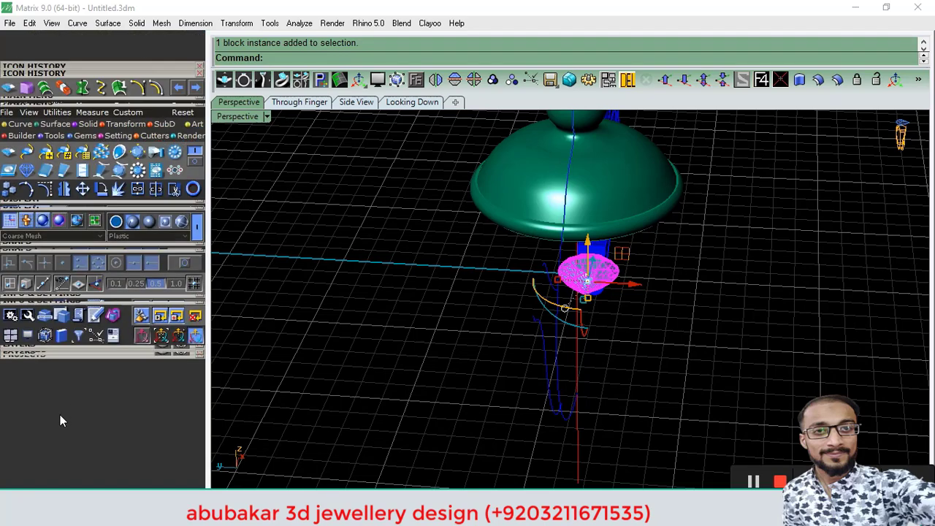
# Centre the pear gem on the origin with Utilities > Center Object
pyautogui.click(57, 113)
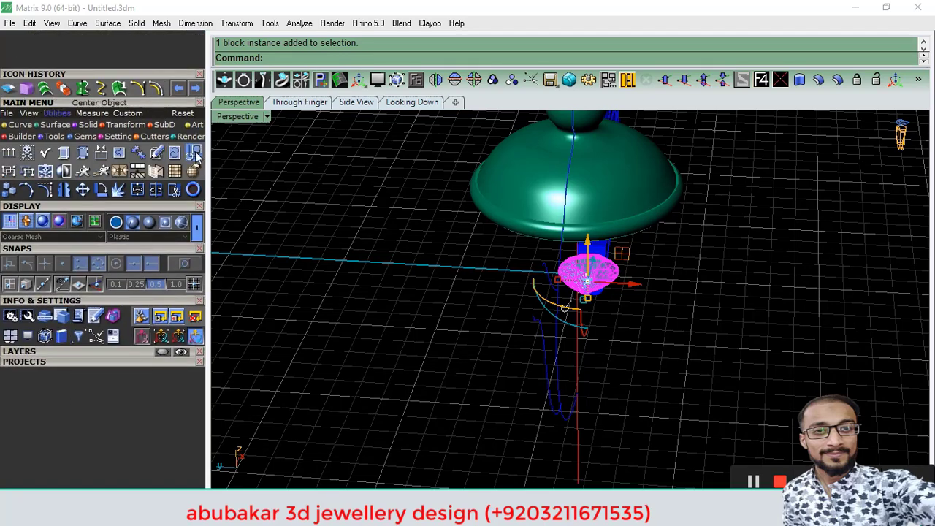
pyautogui.click(194, 152)
pyautogui.click(489, 353)
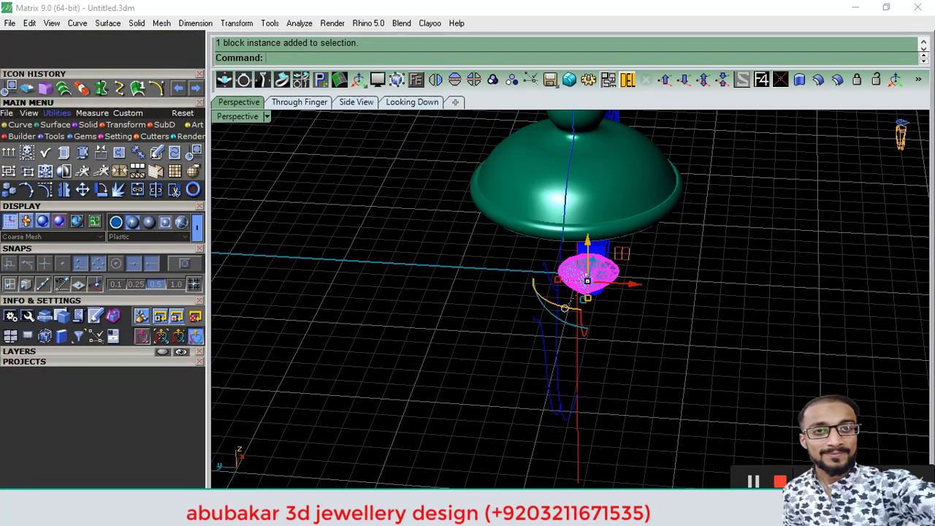
pyautogui.moveTo(428, 358)
pyautogui.mouseDown(button='right')
pyautogui.moveTo(567, 298)
pyautogui.moveTo(533, 262)
pyautogui.mouseUp(button='right')
pyautogui.click(532, 261)
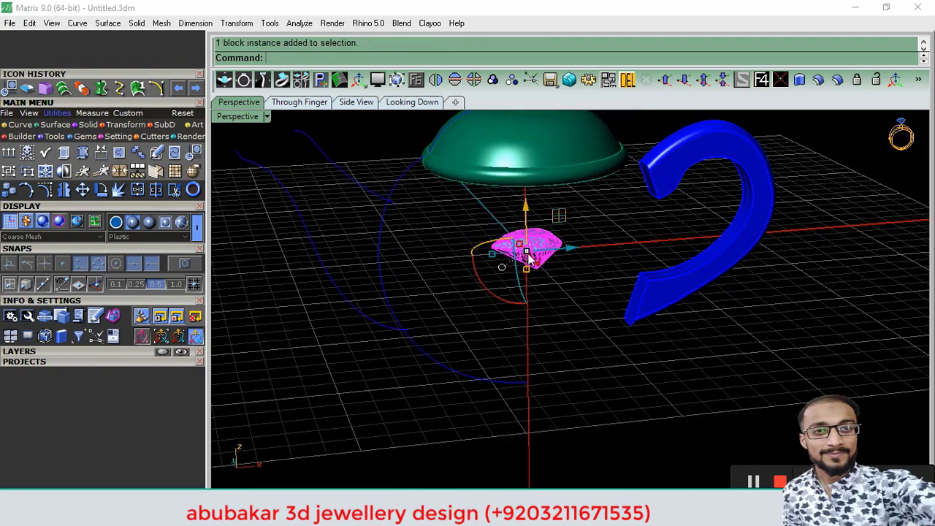
# Extract the pear gem's outline with Gem Profile at the origin, then delete the gem
pyautogui.middleClick(417, 84)
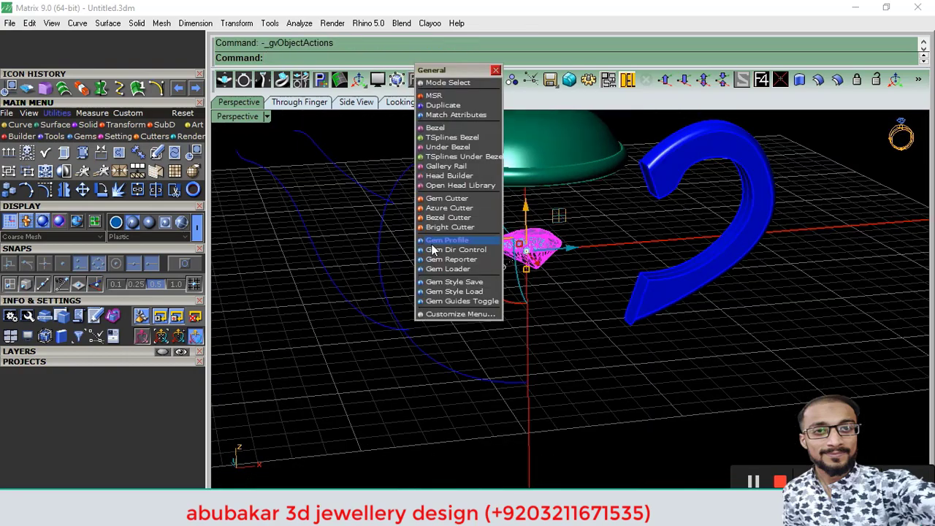
pyautogui.click(447, 240)
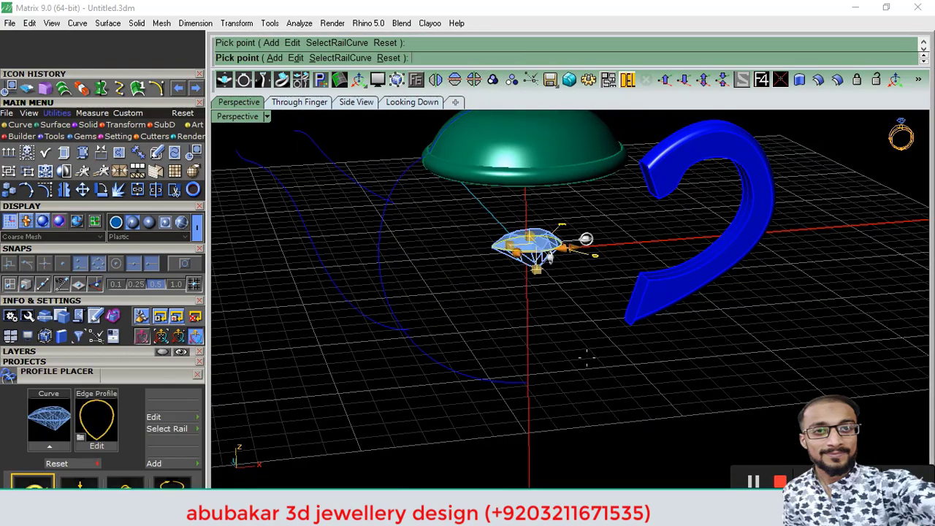
pyautogui.scroll(3, 552, 265)
pyautogui.click(541, 249)
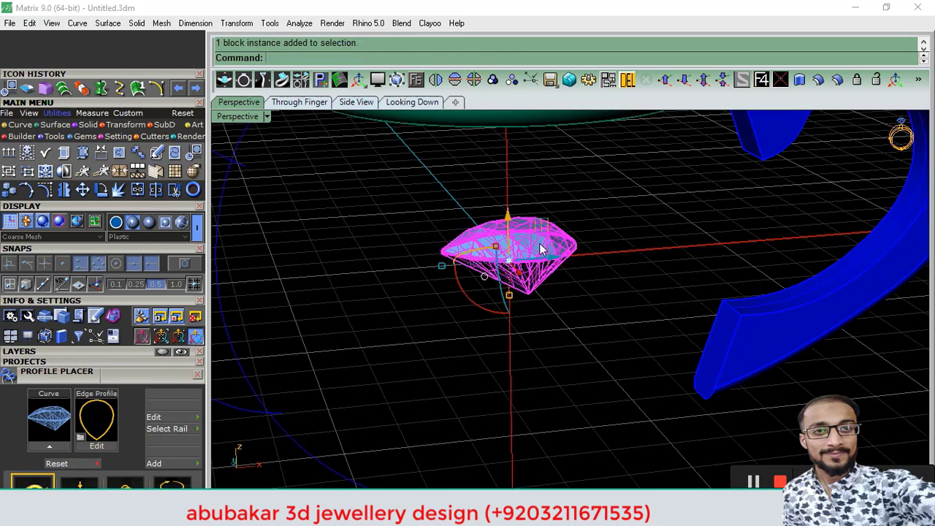
pyautogui.click(628, 79)
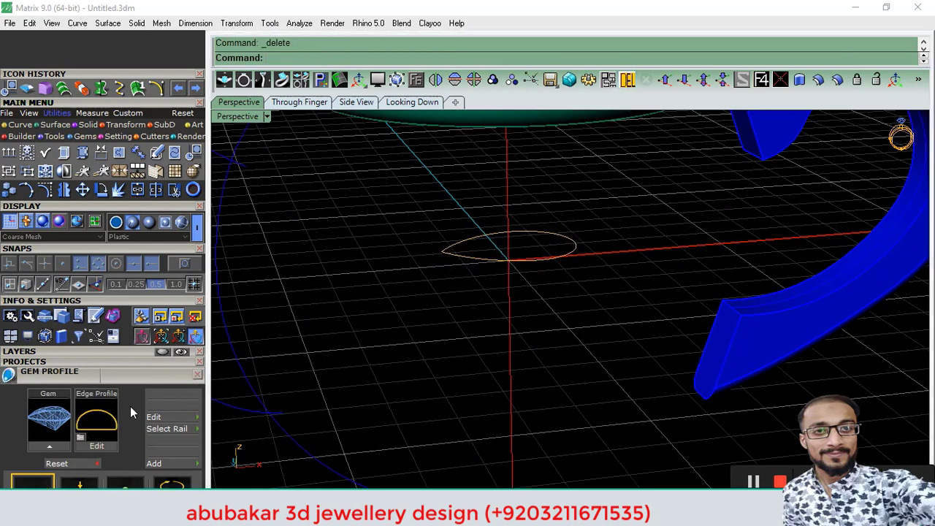
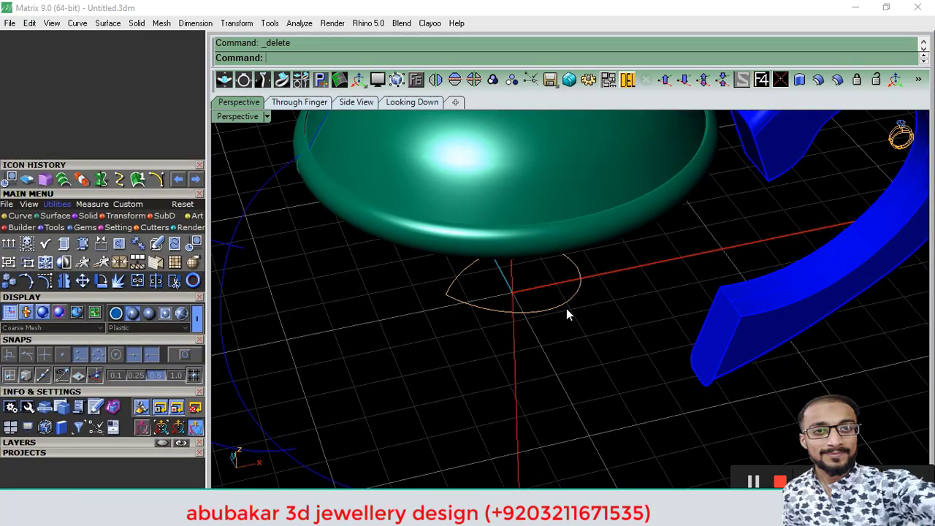
# Orient a 3D-scaled copy of the base ellipse onto the spout tip using End/Mid snaps
pyautogui.click(545, 306)
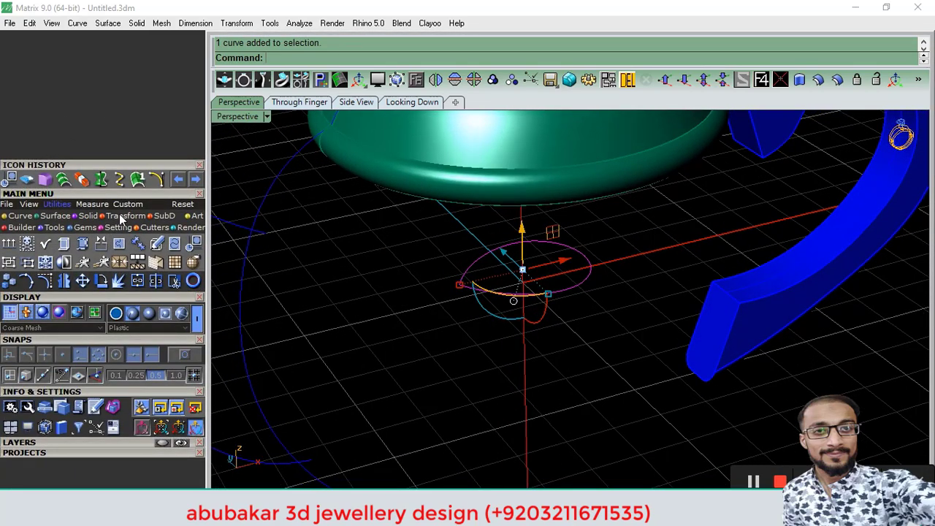
pyautogui.click(122, 217)
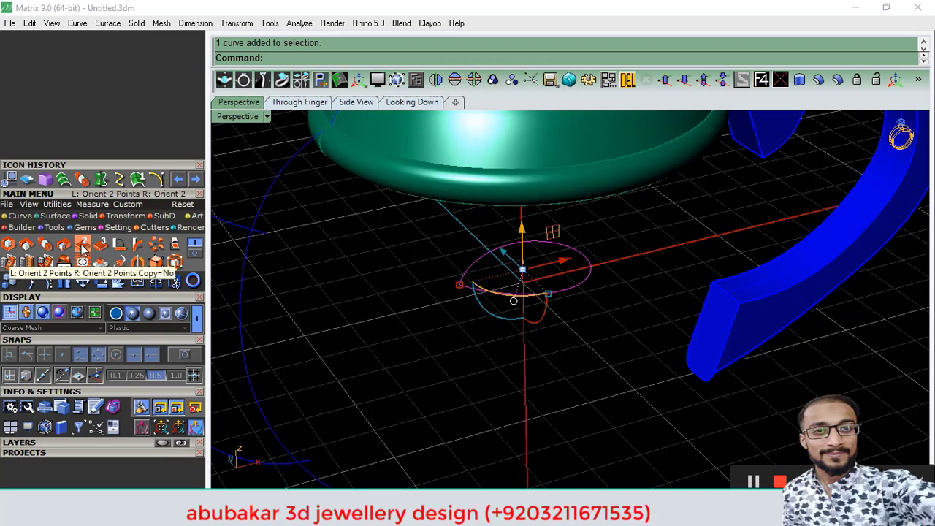
pyautogui.click(101, 263)
pyautogui.click(182, 354)
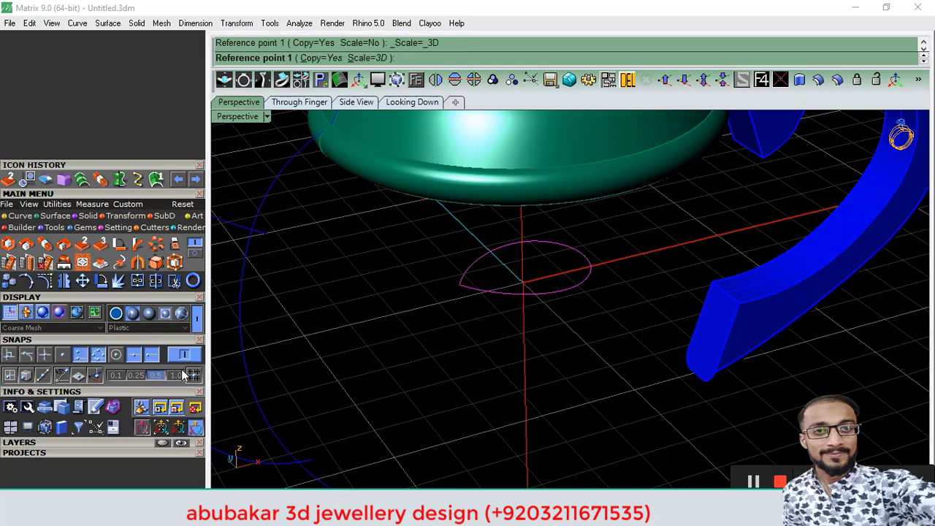
pyautogui.click(466, 280)
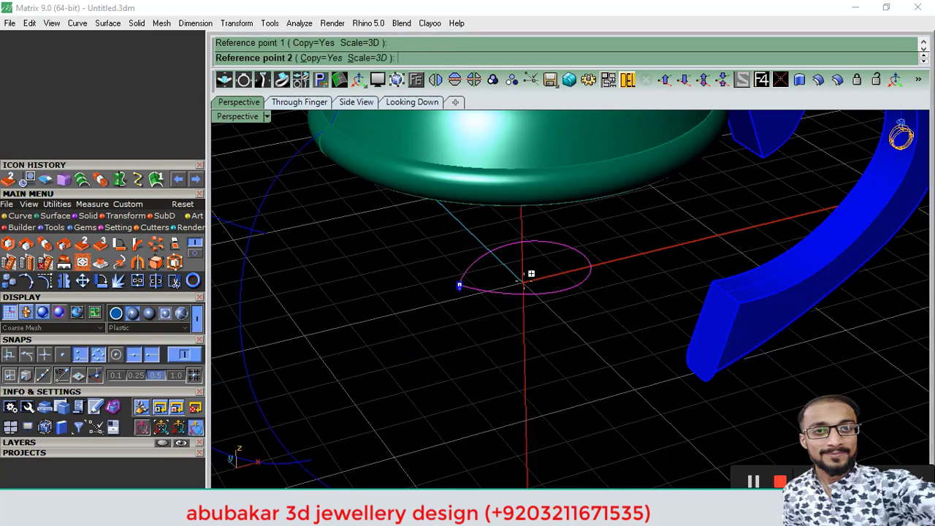
pyautogui.click(594, 255)
pyautogui.scroll(-3, 723, 323)
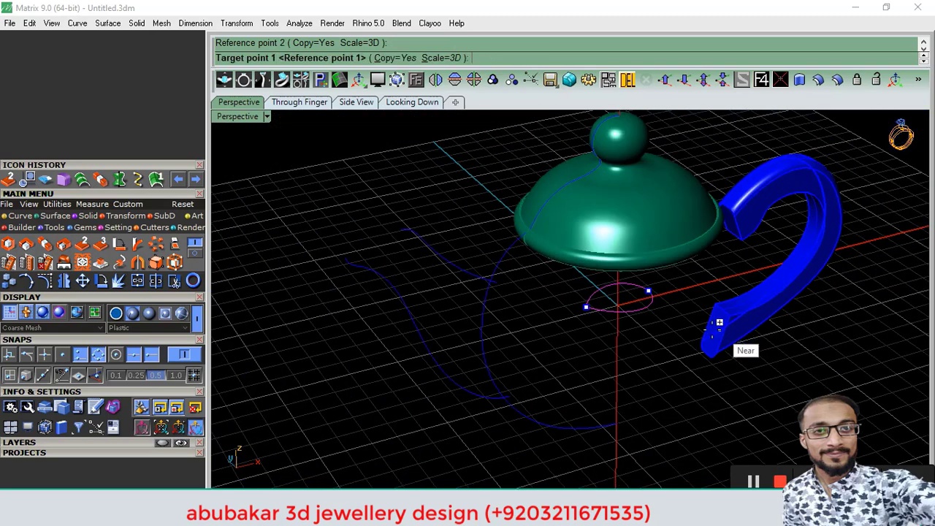
pyautogui.scroll(3, 351, 203)
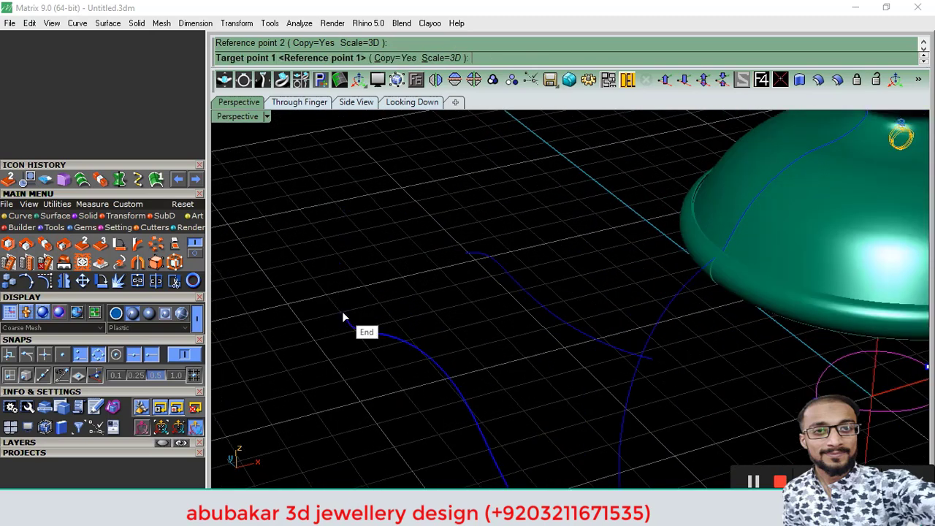
pyautogui.click(344, 315)
pyautogui.click(464, 251)
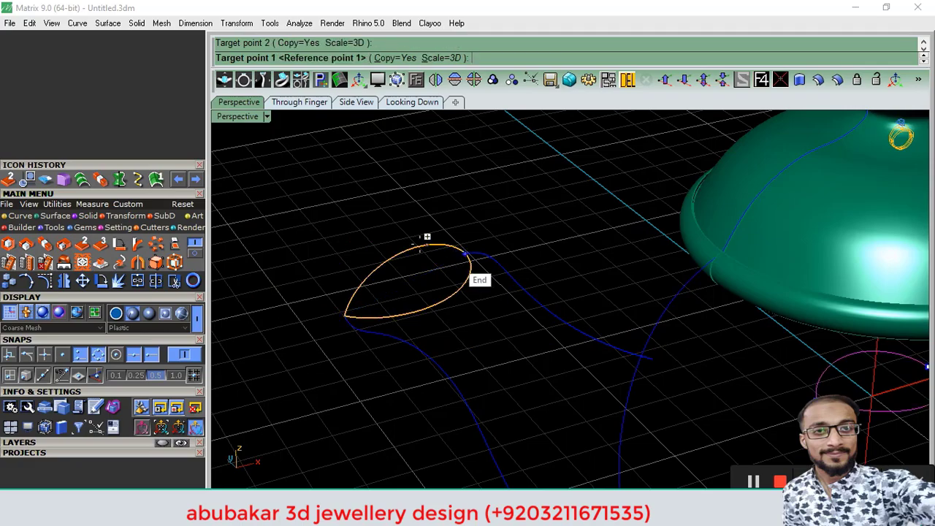
pyautogui.scroll(-2, 424, 234)
pyautogui.click(420, 232)
pyautogui.press('Return')
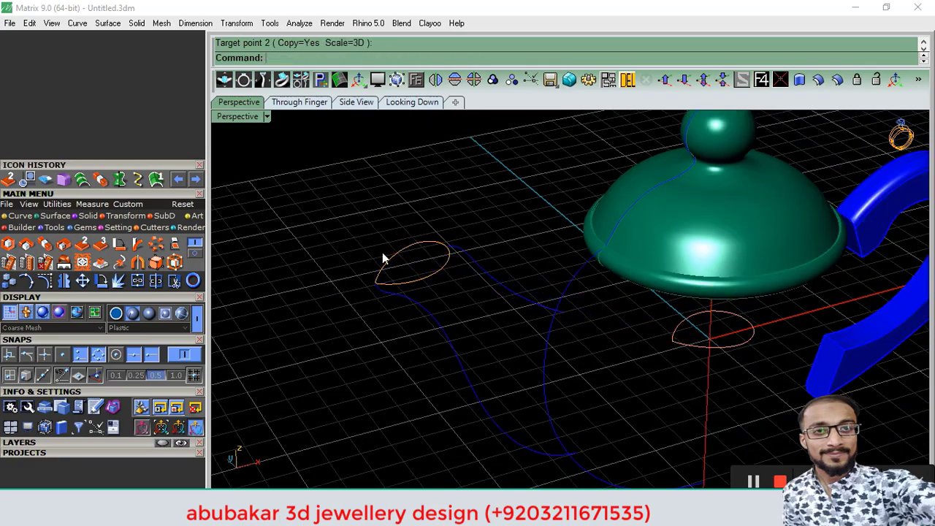
# Place a second scaled ellipse copy upright across the rails near the spout base
pyautogui.moveTo(382, 257)
pyautogui.mouseDown(button='right')
pyautogui.moveTo(375, 261)
pyautogui.moveTo(463, 301)
pyautogui.mouseUp(button='right')
pyautogui.click(587, 274)
pyautogui.press('Return')
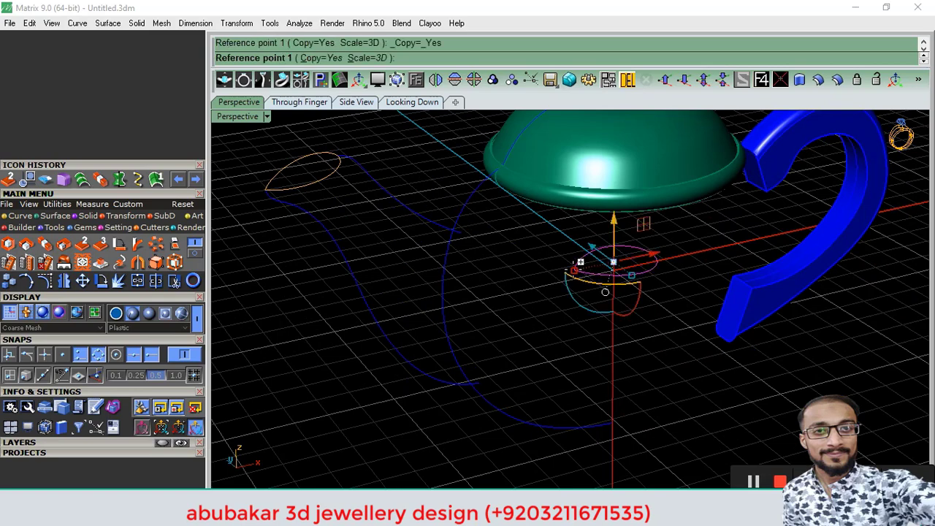
pyautogui.click(574, 270)
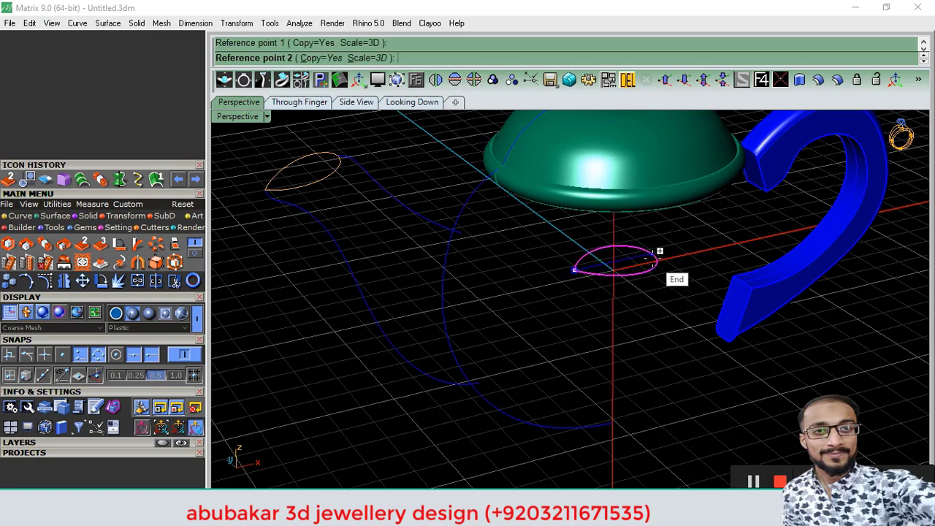
pyautogui.click(654, 252)
pyautogui.click(468, 226)
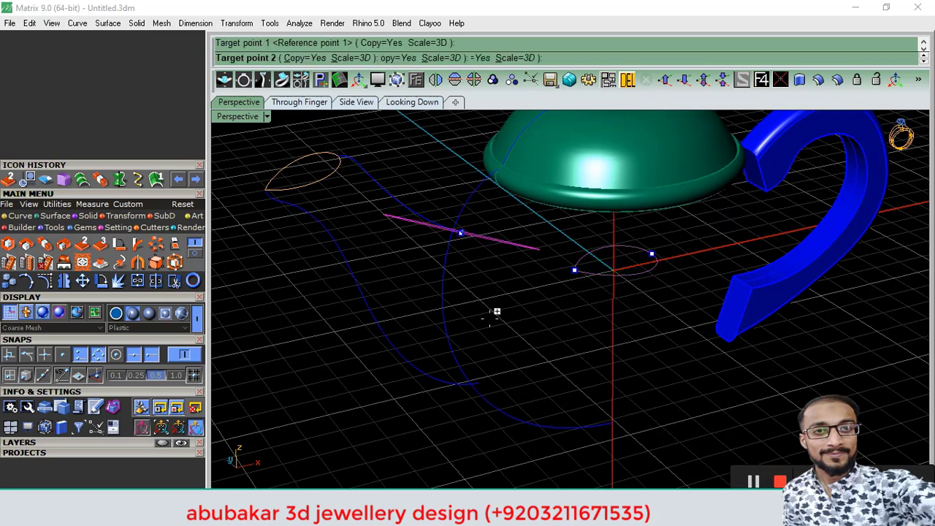
pyautogui.click(479, 382)
pyautogui.click(484, 386)
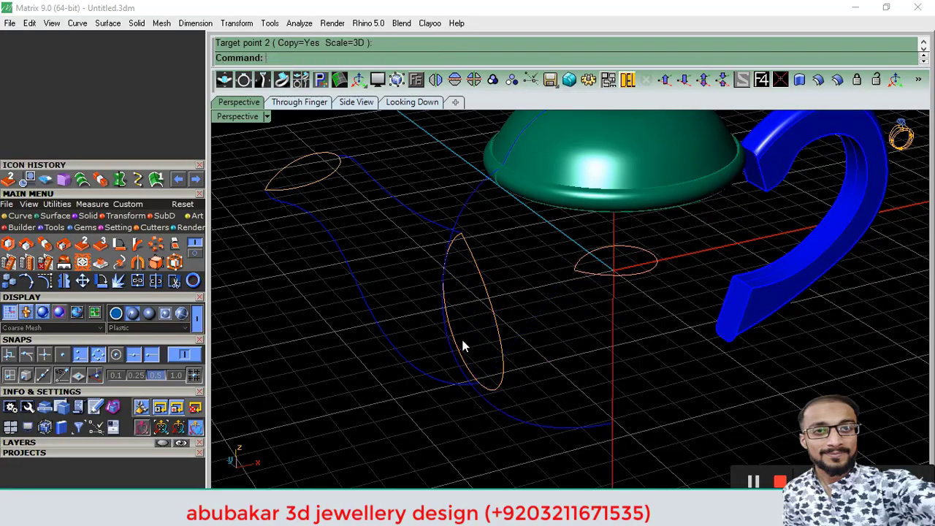
pyautogui.moveTo(464, 344)
pyautogui.mouseDown(button='right')
pyautogui.moveTo(392, 309)
pyautogui.moveTo(490, 298)
pyautogui.moveTo(445, 298)
pyautogui.moveTo(497, 317)
pyautogui.moveTo(403, 295)
pyautogui.moveTo(501, 329)
pyautogui.moveTo(406, 242)
pyautogui.moveTo(407, 233)
pyautogui.moveTo(455, 272)
pyautogui.mouseUp(button='right')
pyautogui.scroll(3, 368, 262)
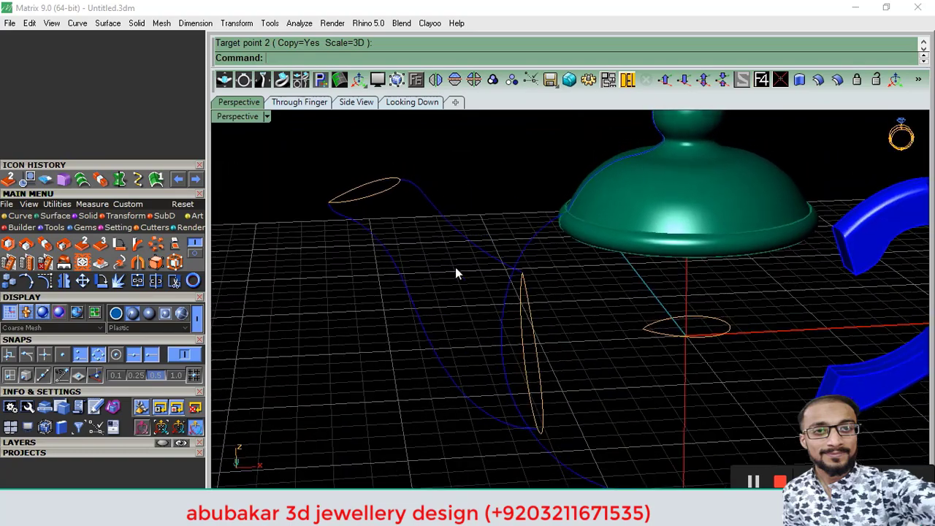
# Select the spout rails and ellipses, preview a two-rail sweep, then cancel it
pyautogui.click(530, 310)
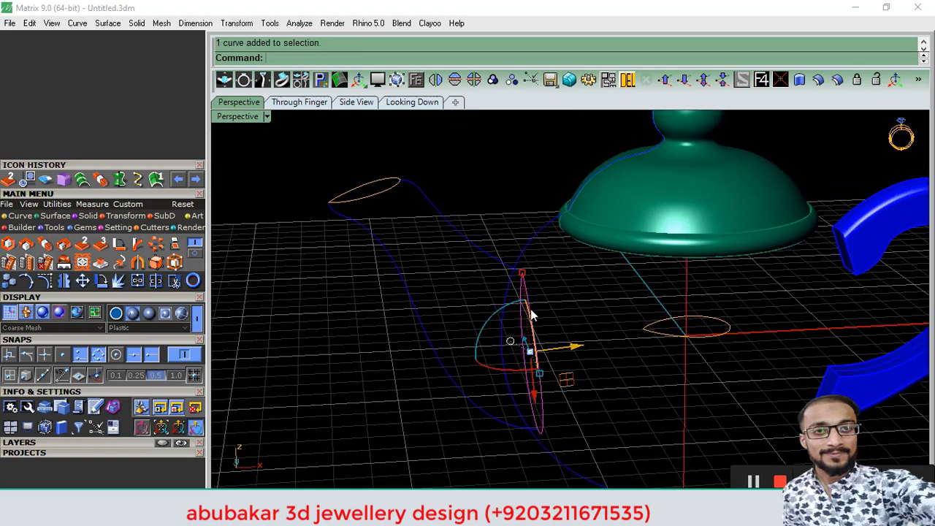
pyautogui.moveTo(536, 322); pyautogui.dragTo(553, 314, button='right')
pyautogui.click(577, 300)
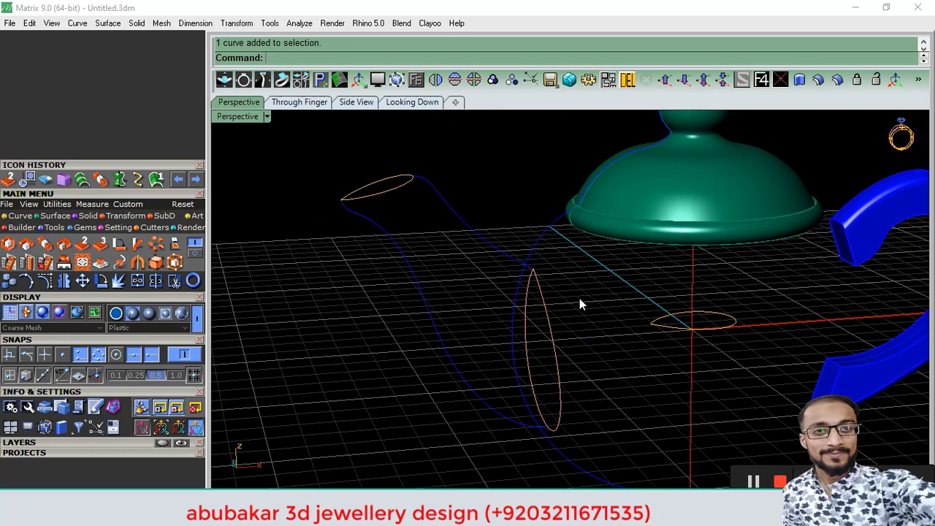
pyautogui.click(66, 216)
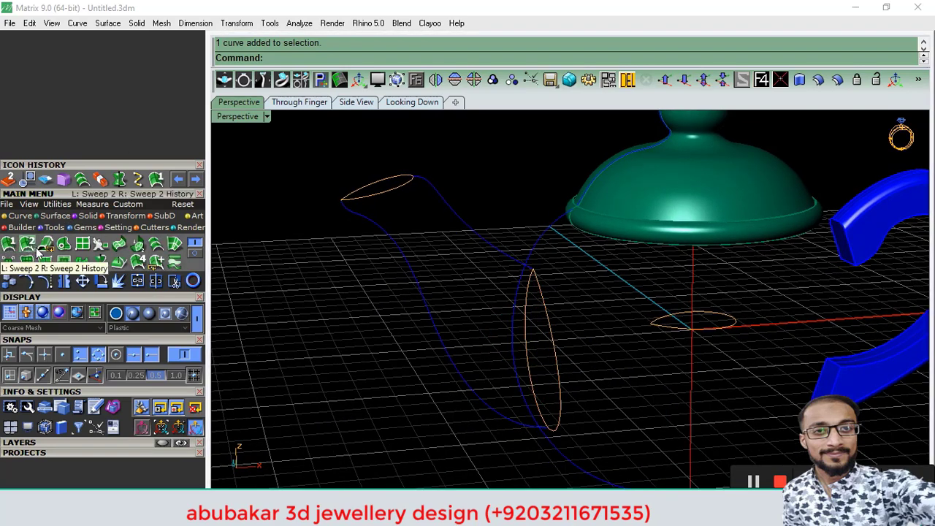
pyautogui.moveTo(431, 154); pyautogui.dragTo(325, 264)
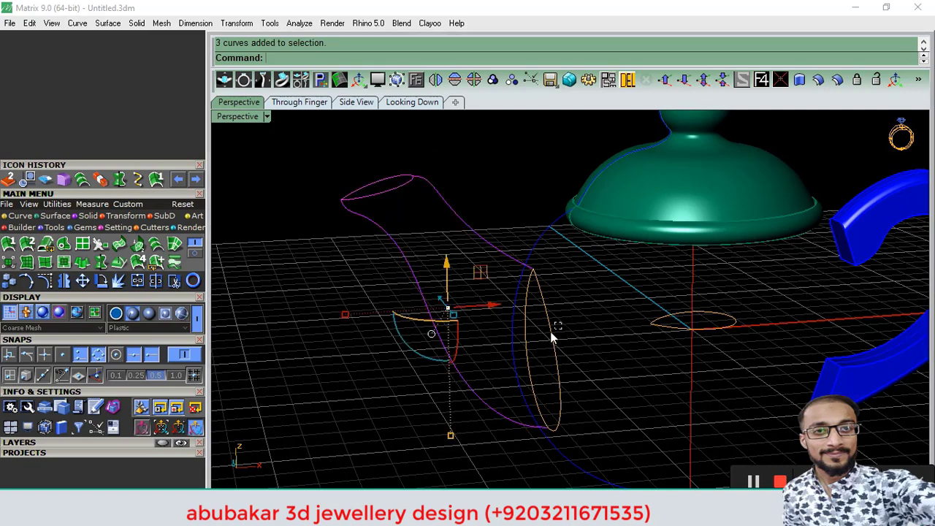
pyautogui.click(544, 341)
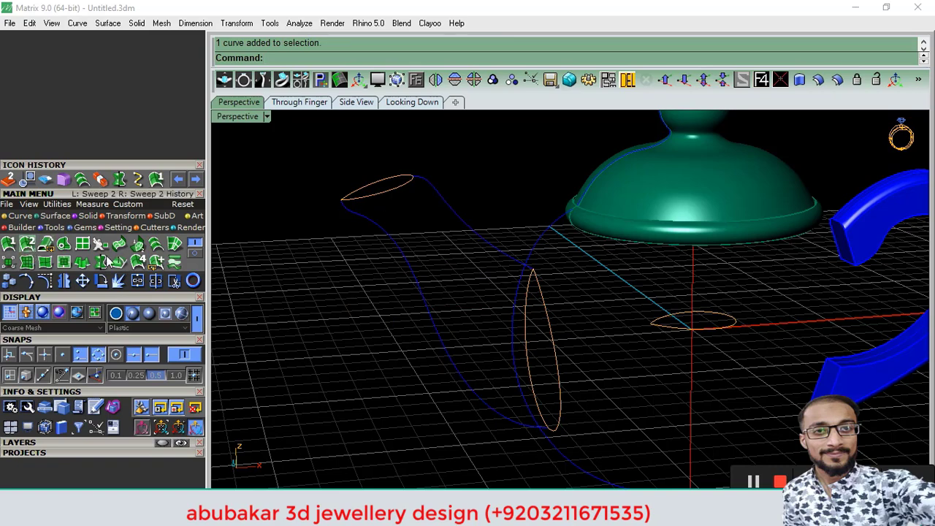
pyautogui.moveTo(433, 147); pyautogui.dragTo(441, 260)
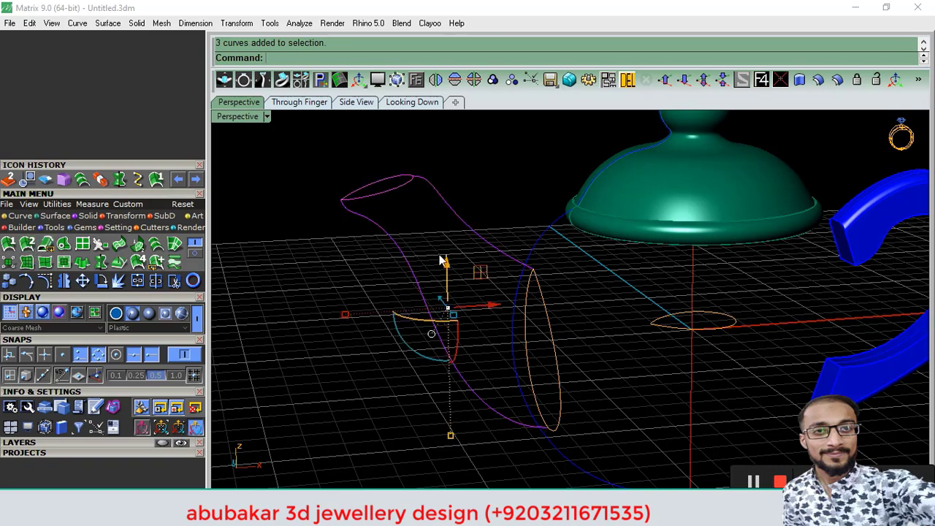
pyautogui.click(542, 359)
pyautogui.click(27, 243)
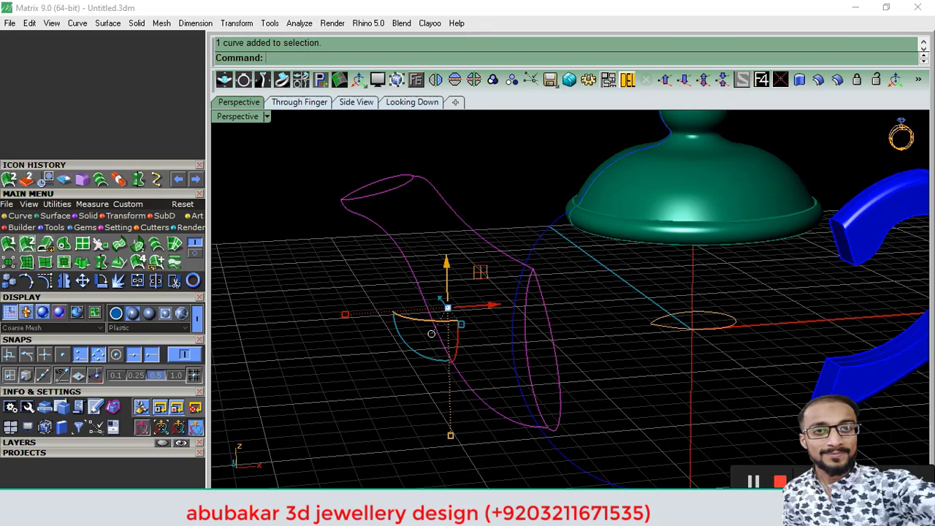
pyautogui.press('Return')
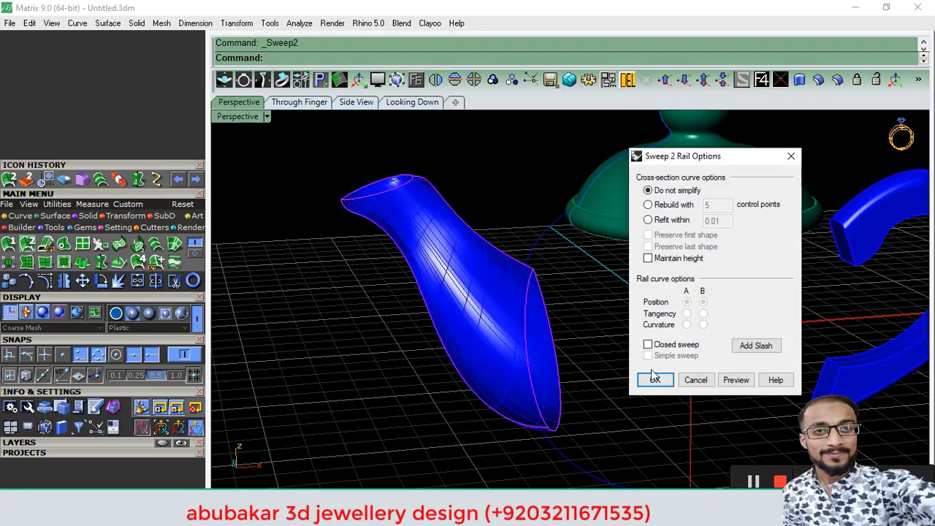
pyautogui.moveTo(623, 378)
pyautogui.mouseDown(button='right')
pyautogui.moveTo(540, 368)
pyautogui.moveTo(612, 357)
pyautogui.mouseUp(button='right')
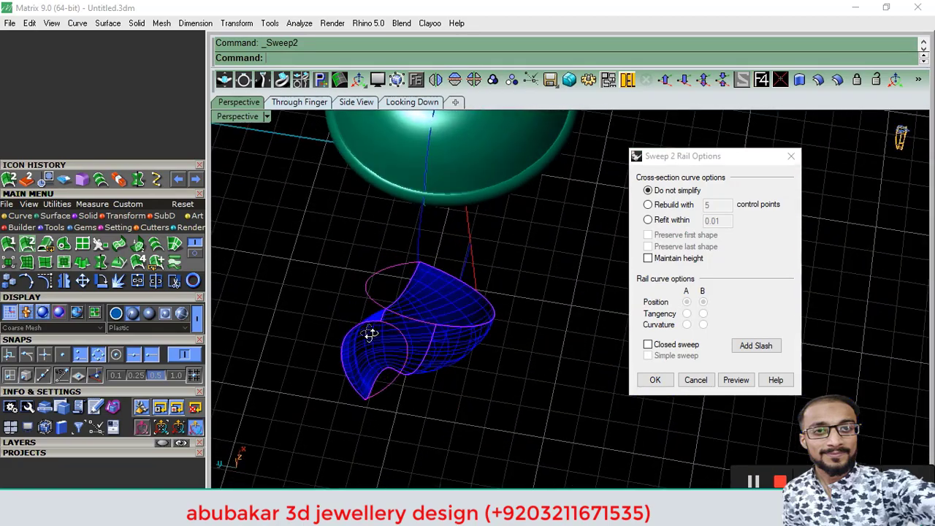
pyautogui.moveTo(433, 337)
pyautogui.mouseDown(button='right')
pyautogui.moveTo(480, 256)
pyautogui.moveTo(430, 280)
pyautogui.moveTo(438, 285)
pyautogui.mouseUp(button='right')
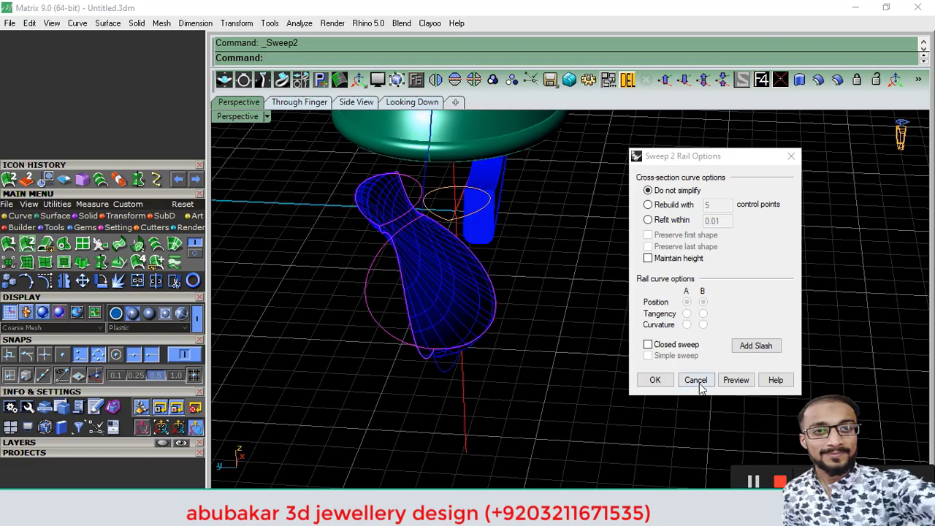
pyautogui.click(695, 380)
# Build the spout as a closed two-rail sweep, then undo the surface
pyautogui.moveTo(459, 285); pyautogui.dragTo(417, 192, button='right')
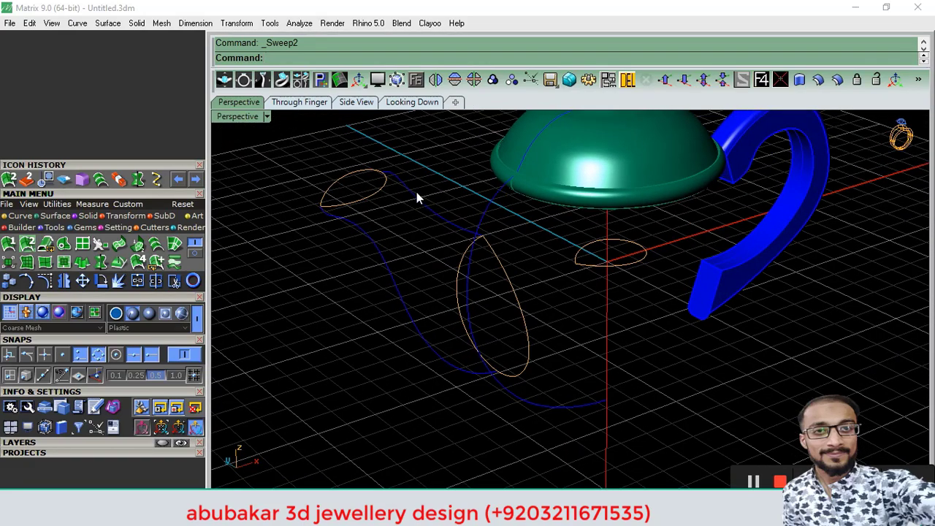
pyautogui.moveTo(389, 168); pyautogui.dragTo(405, 277)
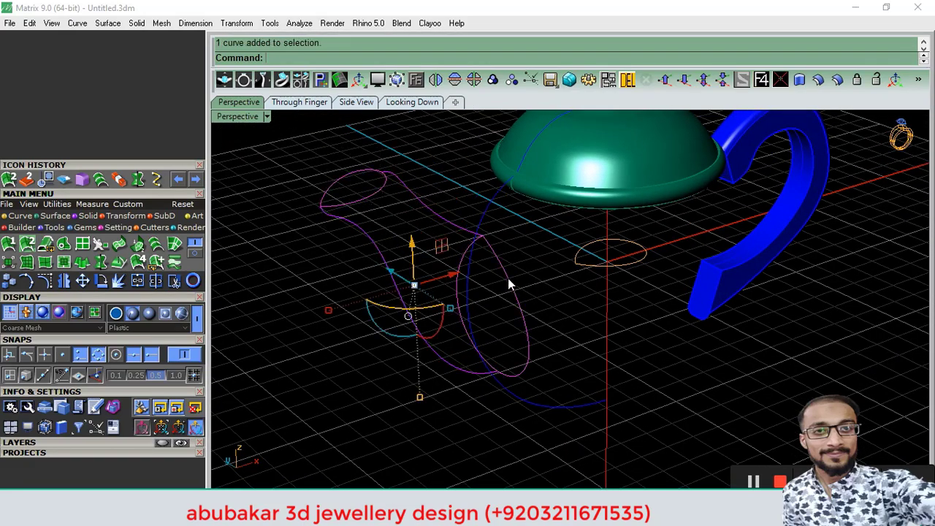
pyautogui.press('Return')
pyautogui.moveTo(381, 361); pyautogui.dragTo(656, 413, button='right')
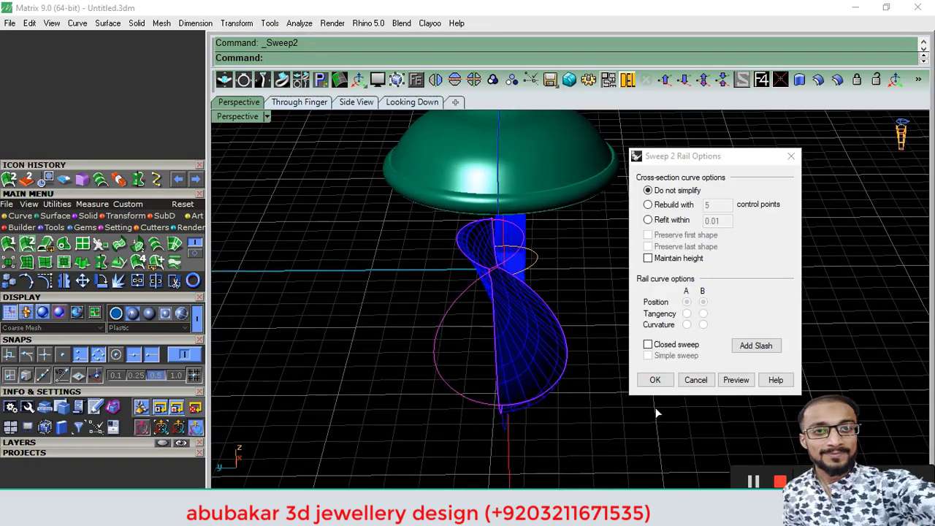
pyautogui.click(648, 345)
pyautogui.click(655, 379)
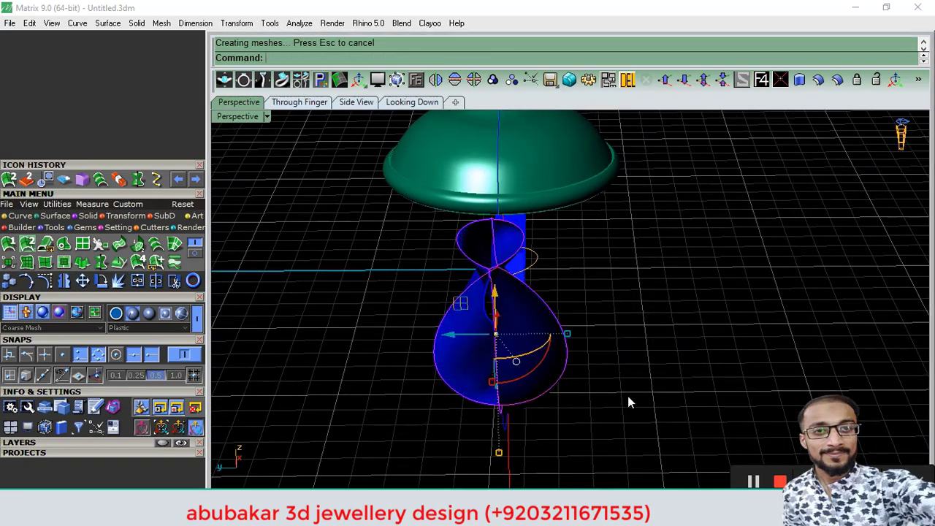
pyautogui.moveTo(601, 342); pyautogui.dragTo(528, 335, button='right')
pyautogui.hotkey('ctrl', 'z')
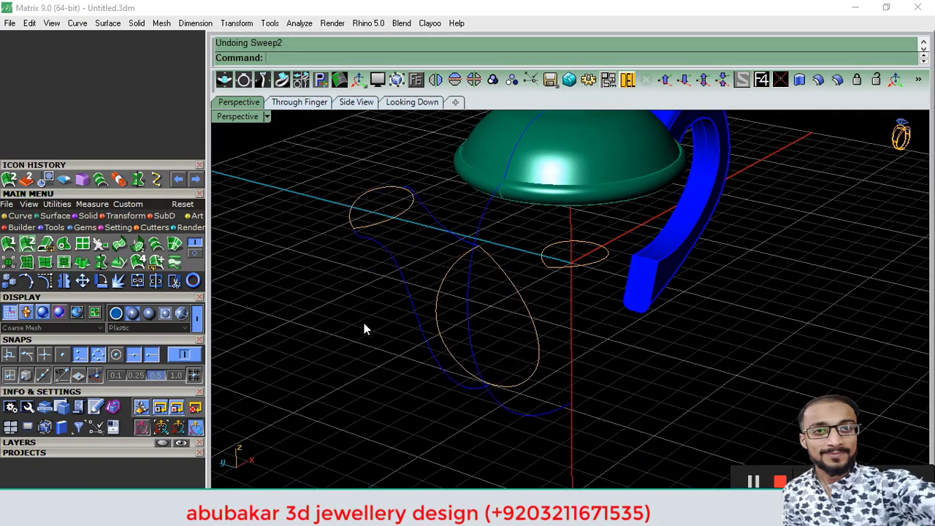
pyautogui.moveTo(365, 329)
pyautogui.mouseDown(button='right')
pyautogui.moveTo(396, 355)
pyautogui.moveTo(572, 337)
pyautogui.mouseUp(button='right')
pyautogui.moveTo(549, 354); pyautogui.dragTo(541, 358)
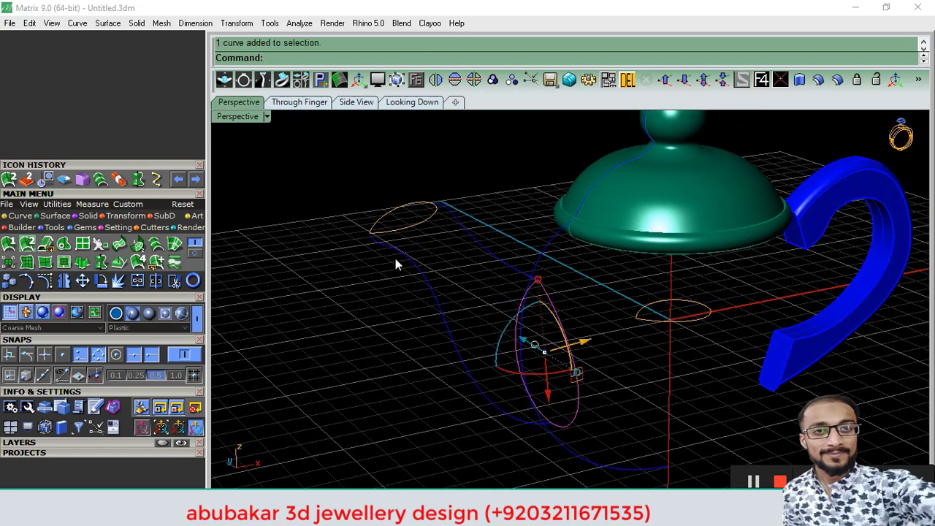
pyautogui.keyDown('shift'); pyautogui.moveTo(395, 259); pyautogui.dragTo(400, 374); pyautogui.keyUp('shift')
pyautogui.click(172, 252)
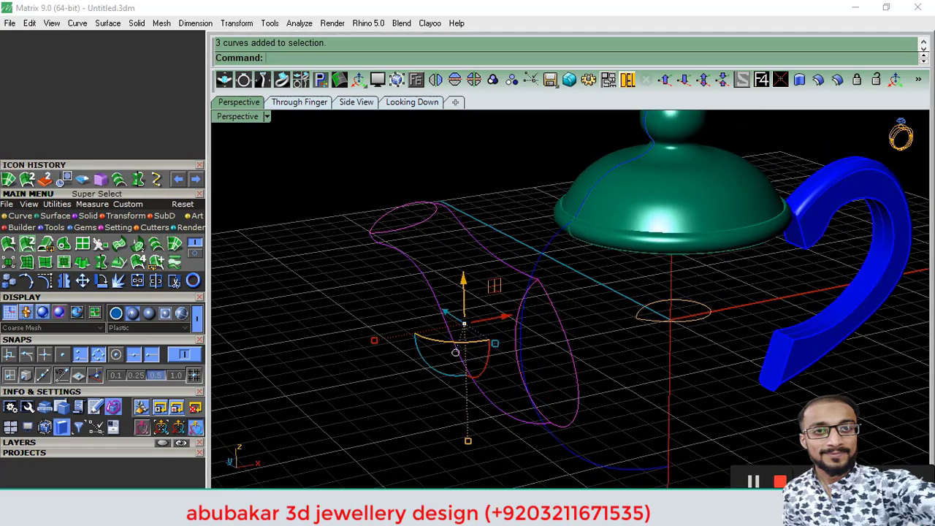
pyautogui.press('Escape')
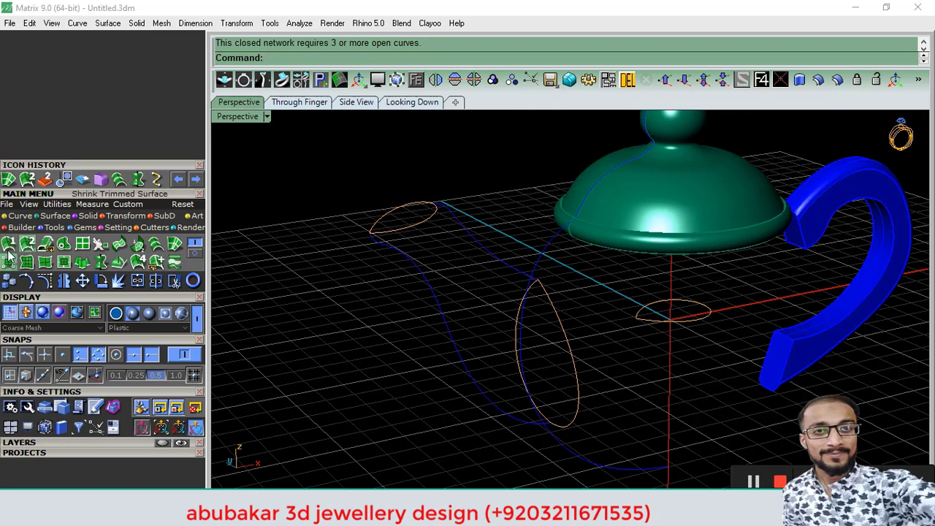
pyautogui.click(407, 232)
pyautogui.press('Return')
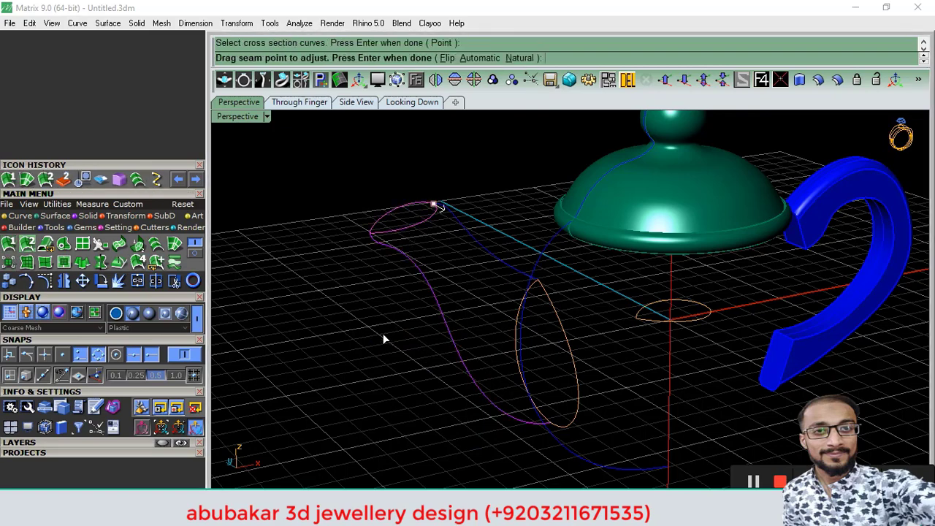
pyautogui.press('Return')
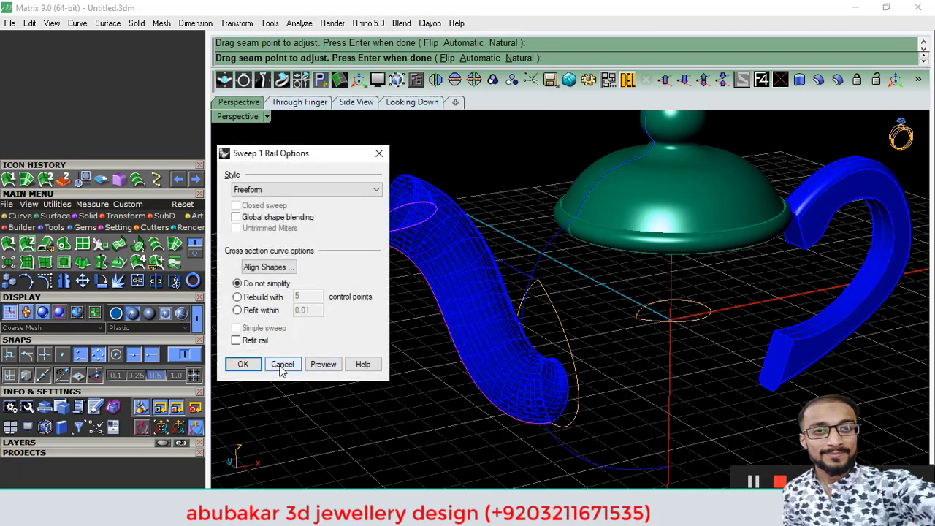
pyautogui.click(282, 364)
pyautogui.click(444, 207)
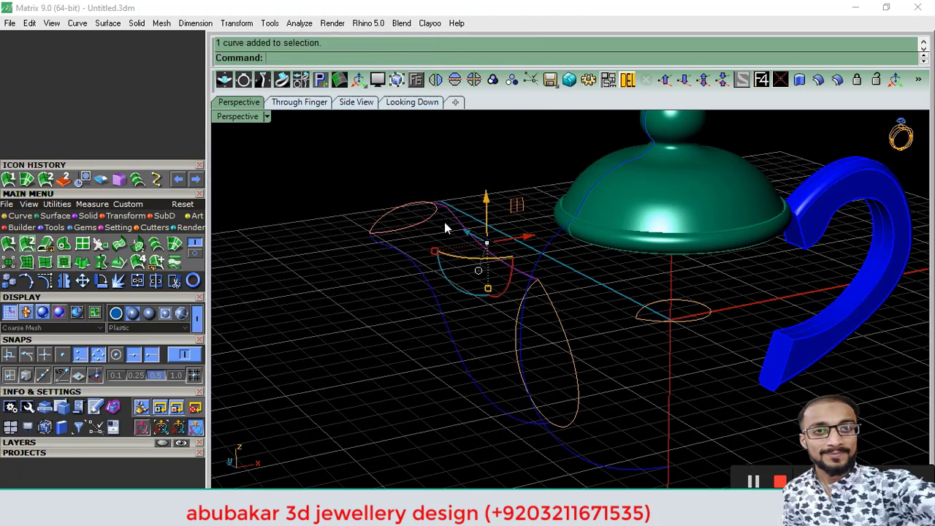
pyautogui.scroll(5, 434, 221)
pyautogui.scroll(-5, 421, 239)
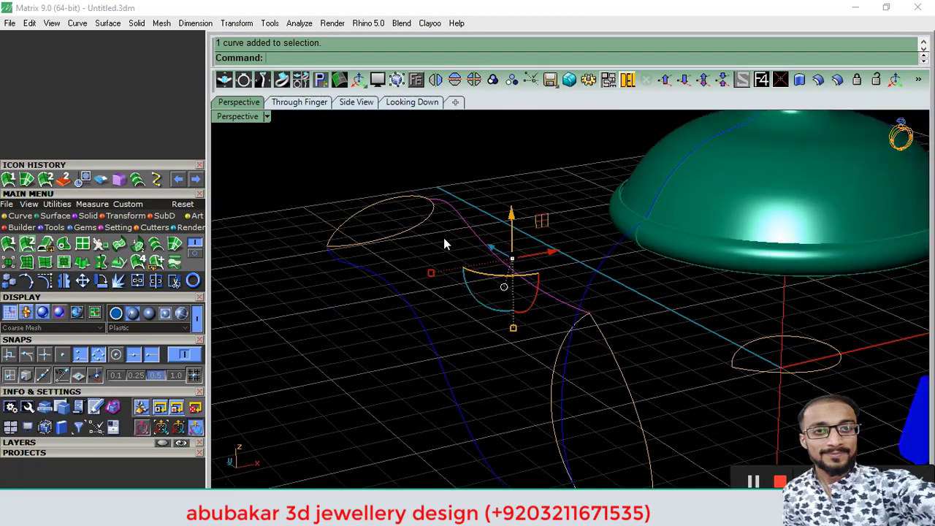
pyautogui.keyDown('shift'); pyautogui.moveTo(456, 311); pyautogui.dragTo(467, 238, button='right'); pyautogui.keyUp('shift')
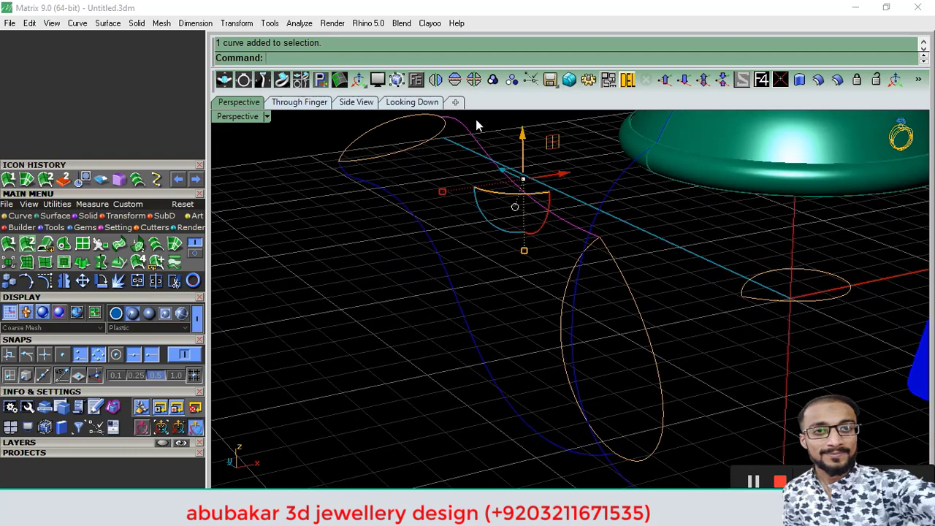
pyautogui.moveTo(367, 206); pyautogui.dragTo(369, 207)
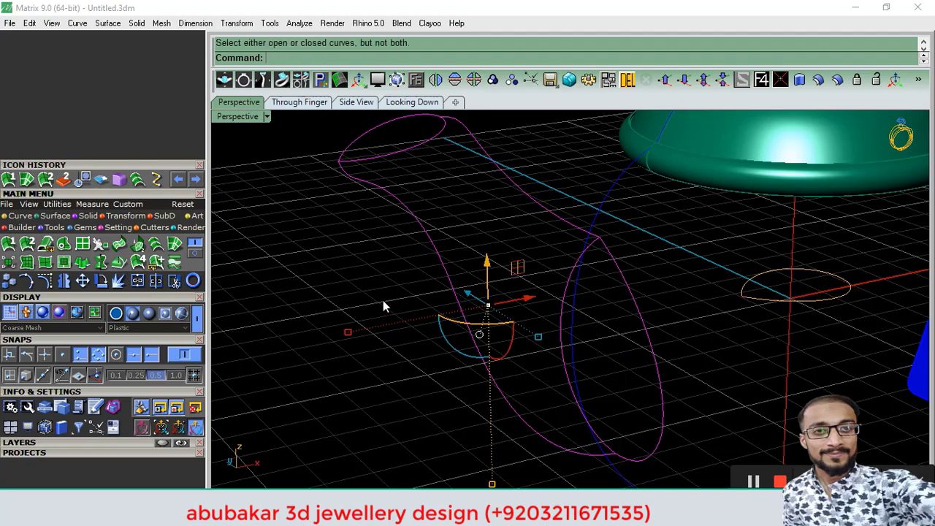
pyautogui.scroll(-3, 383, 300)
pyautogui.click(26, 243)
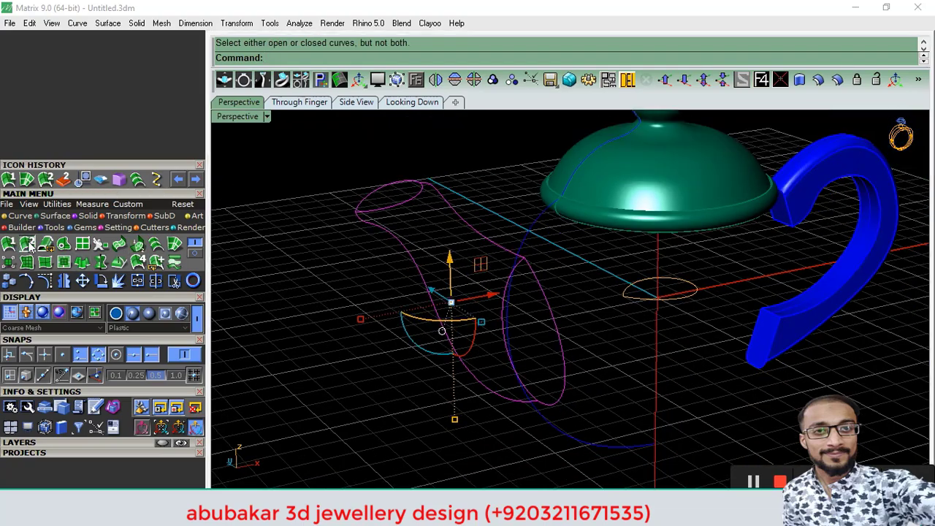
pyautogui.moveTo(384, 276)
pyautogui.mouseDown(button='right')
pyautogui.moveTo(411, 328)
pyautogui.moveTo(396, 293)
pyautogui.moveTo(409, 299)
pyautogui.mouseUp(button='right')
# Try a one-rail sweep of the spout ellipses, then cancel it
pyautogui.click(694, 380)
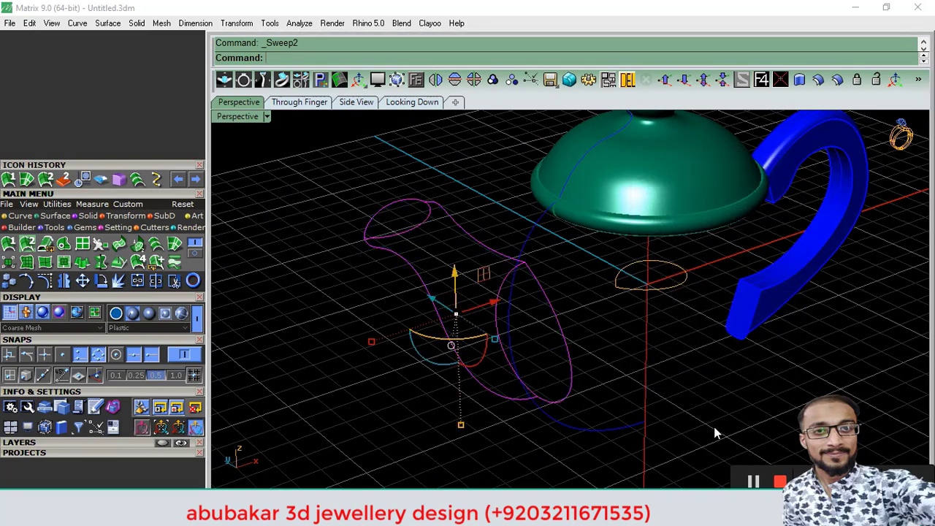
pyautogui.moveTo(588, 340); pyautogui.dragTo(481, 257, button='right')
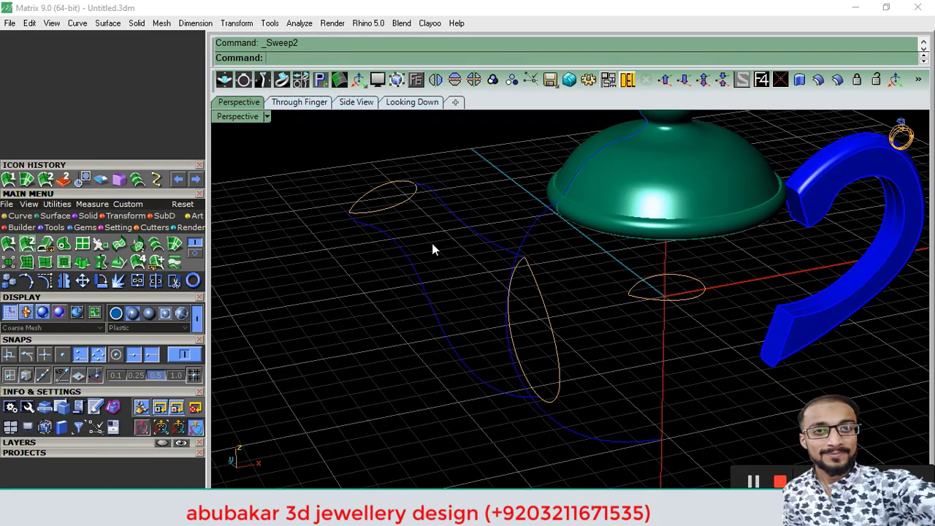
pyautogui.moveTo(352, 287); pyautogui.dragTo(352, 287)
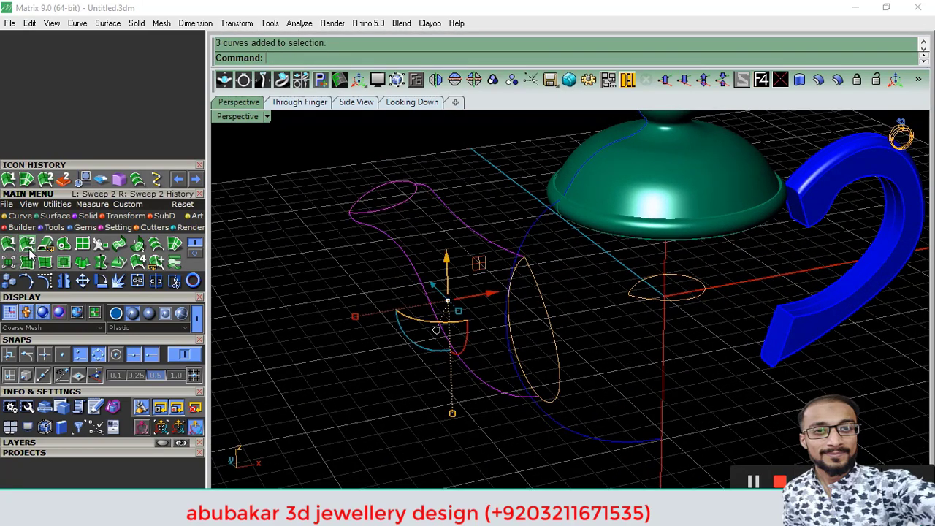
pyautogui.click(12, 249)
pyautogui.moveTo(436, 346)
pyautogui.mouseDown(button='right')
pyautogui.moveTo(631, 340)
pyautogui.moveTo(663, 373)
pyautogui.moveTo(726, 334)
pyautogui.moveTo(555, 350)
pyautogui.mouseUp(button='right')
pyautogui.click(283, 363)
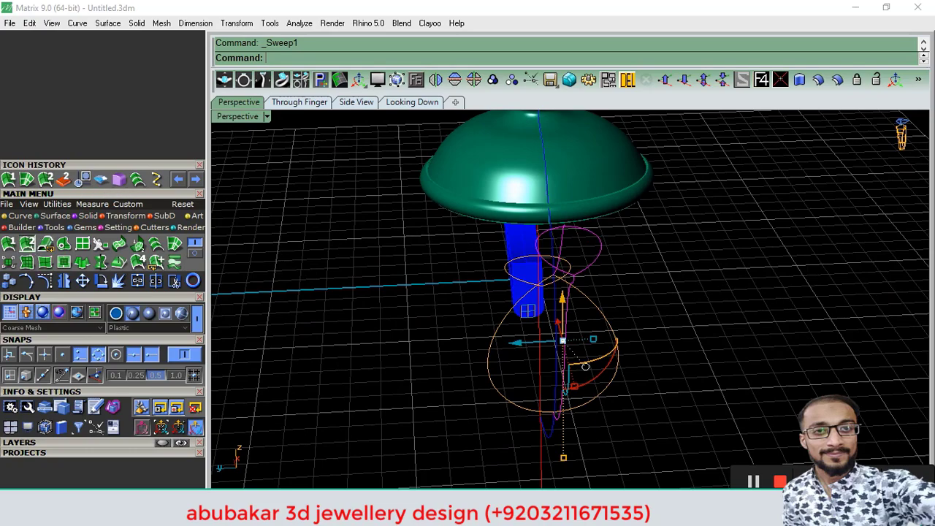
# Rerun the two-rail sweep, accept the seam points and create the spout surface
pyautogui.press('Return')
pyautogui.moveTo(631, 316); pyautogui.dragTo(541, 349, button='right')
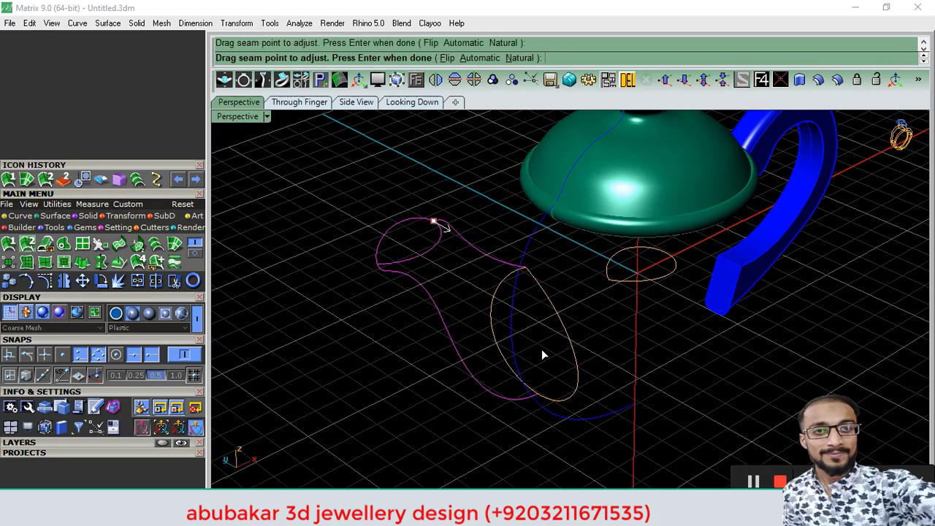
pyautogui.press('Return')
pyautogui.moveTo(365, 388)
pyautogui.mouseDown(button='right')
pyautogui.moveTo(478, 419)
pyautogui.moveTo(338, 339)
pyautogui.moveTo(476, 314)
pyautogui.moveTo(515, 349)
pyautogui.mouseUp(button='right')
pyautogui.press('Return')
# Delete the leftover ellipse at the spout's base
pyautogui.click(558, 397)
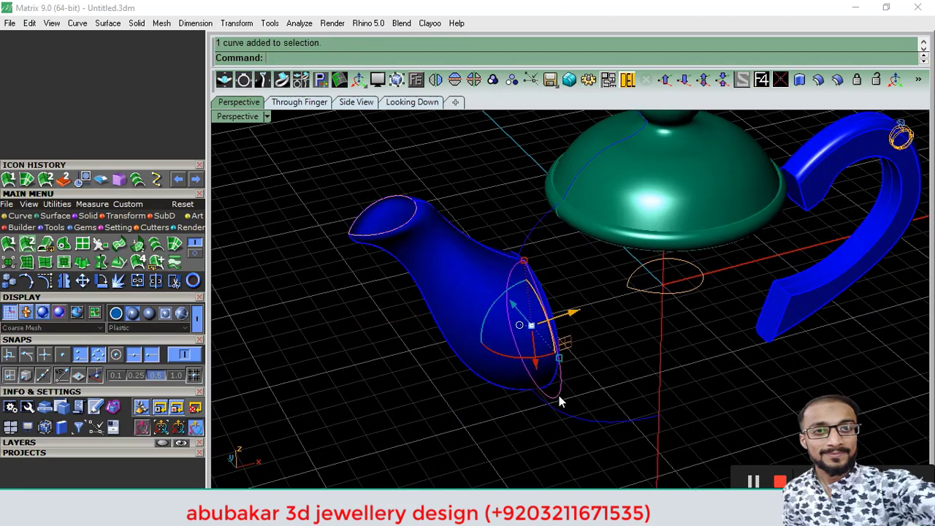
pyautogui.click(628, 78)
pyautogui.moveTo(436, 329)
pyautogui.mouseDown(button='right')
pyautogui.moveTo(499, 390)
pyautogui.moveTo(568, 289)
pyautogui.moveTo(419, 302)
pyautogui.moveTo(391, 203)
pyautogui.mouseUp(button='right')
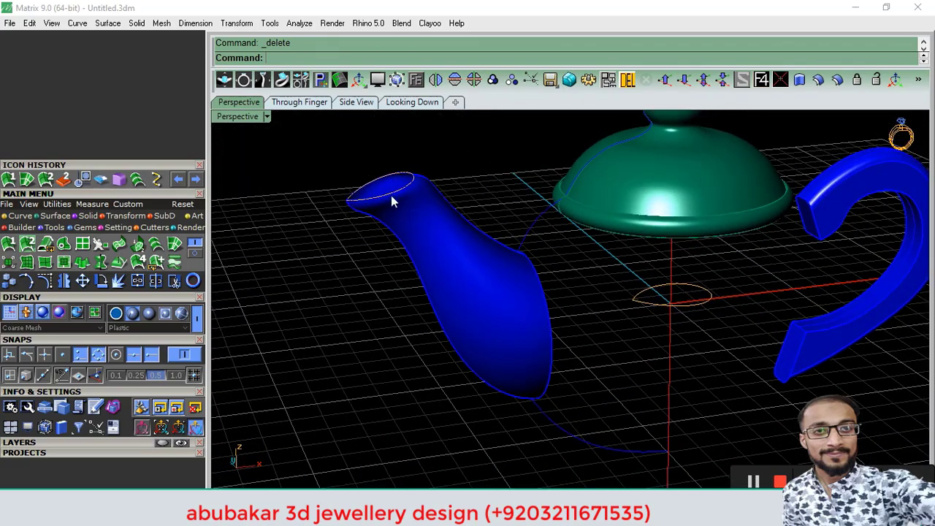
# Turn on the hidden body layer and select the spout among overlapping objects
pyautogui.click(404, 237)
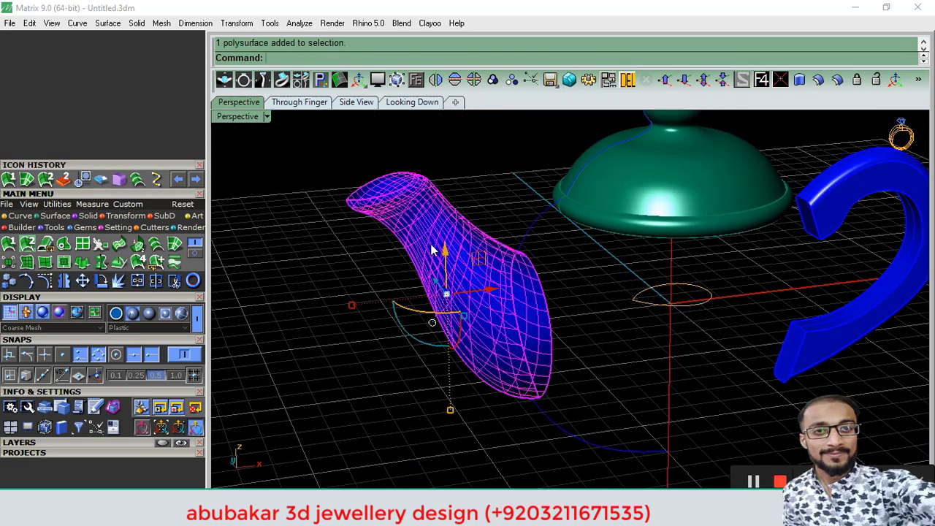
pyautogui.click(44, 451)
pyautogui.click(49, 480)
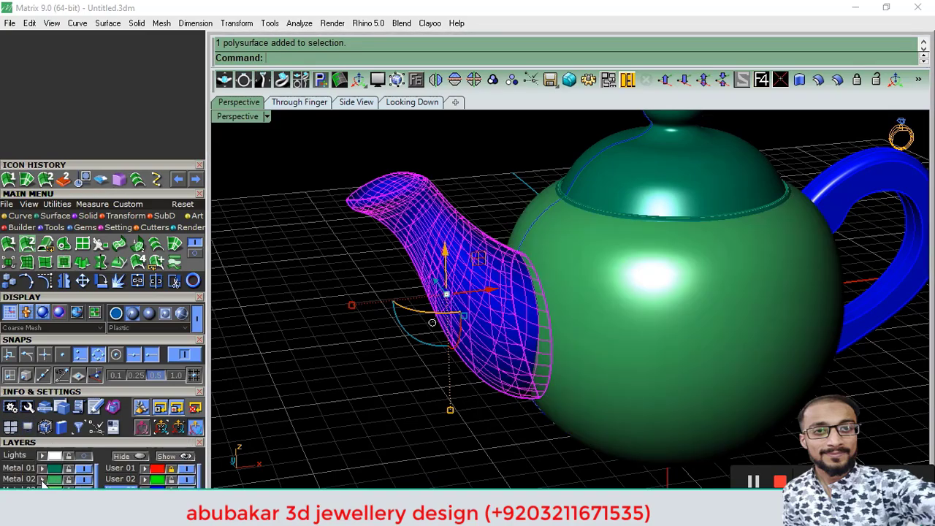
pyautogui.click(410, 346)
pyautogui.moveTo(409, 345)
pyautogui.mouseDown(button='right')
pyautogui.moveTo(538, 309)
pyautogui.moveTo(672, 309)
pyautogui.moveTo(673, 334)
pyautogui.moveTo(459, 267)
pyautogui.moveTo(506, 246)
pyautogui.moveTo(461, 265)
pyautogui.mouseUp(button='right')
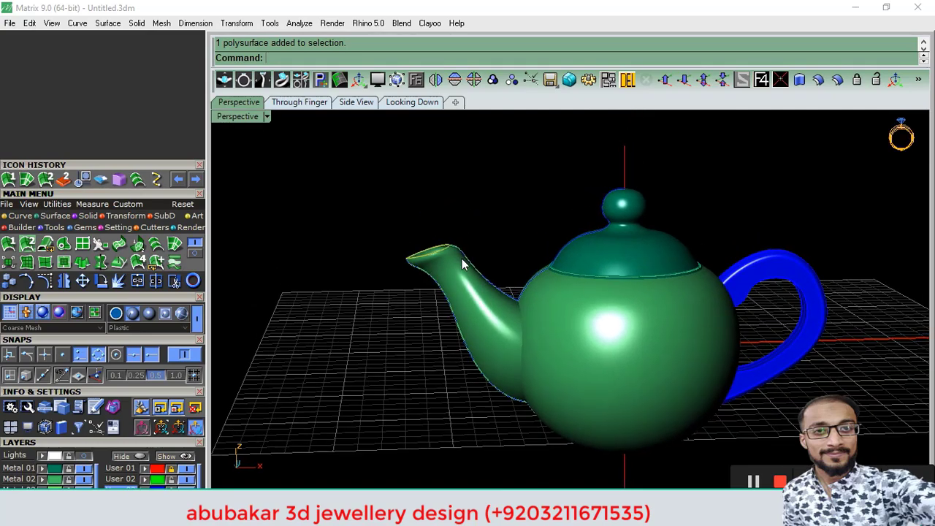
pyautogui.scroll(3, 462, 265)
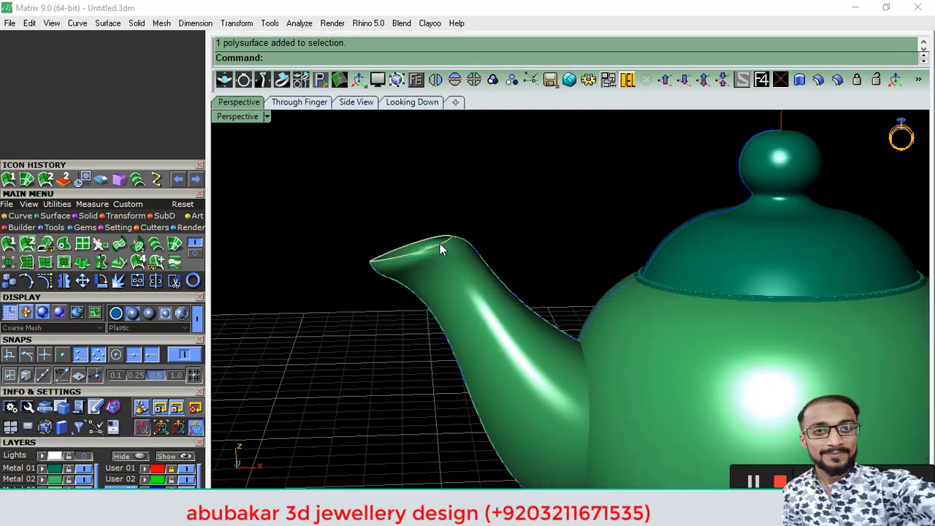
pyautogui.click(439, 245)
pyautogui.click(475, 277)
pyautogui.moveTo(474, 278)
pyautogui.mouseDown(button='right')
pyautogui.moveTo(494, 312)
pyautogui.moveTo(450, 293)
pyautogui.moveTo(486, 252)
pyautogui.mouseUp(button='right')
pyautogui.scroll(2, 486, 253)
# Offset the teapot body surface inward by 0.5
pyautogui.click(675, 360)
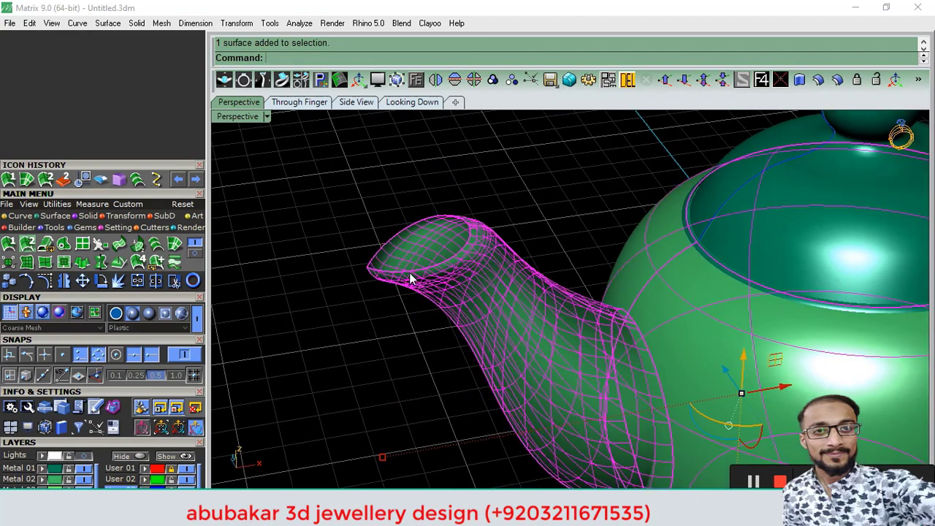
pyautogui.scroll(-4, 675, 360)
pyautogui.click(837, 81)
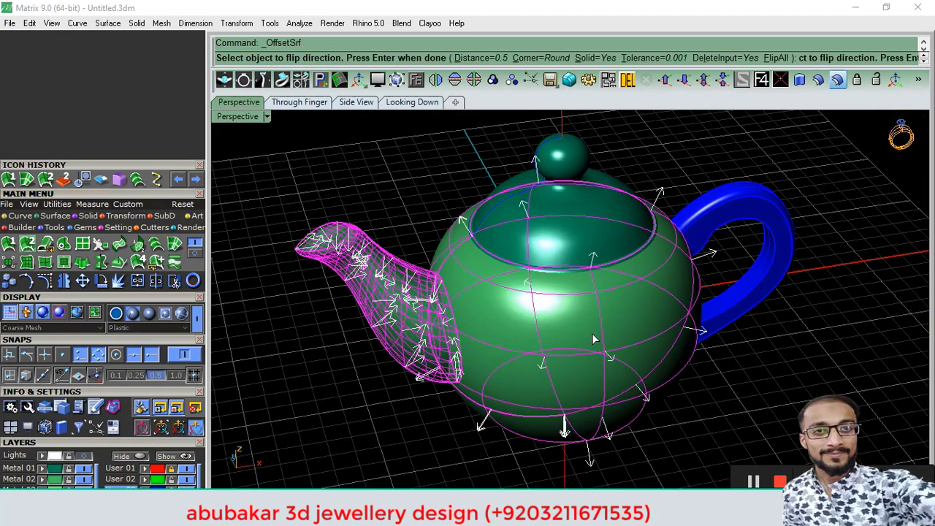
pyautogui.click(593, 334)
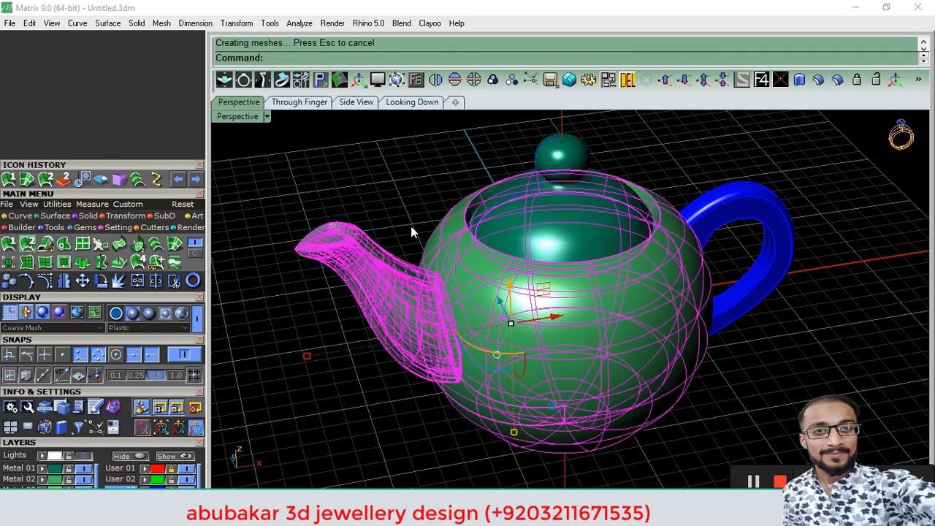
pyautogui.hotkey('ctrl', 'z')
pyautogui.press('Return')
pyautogui.click(505, 320)
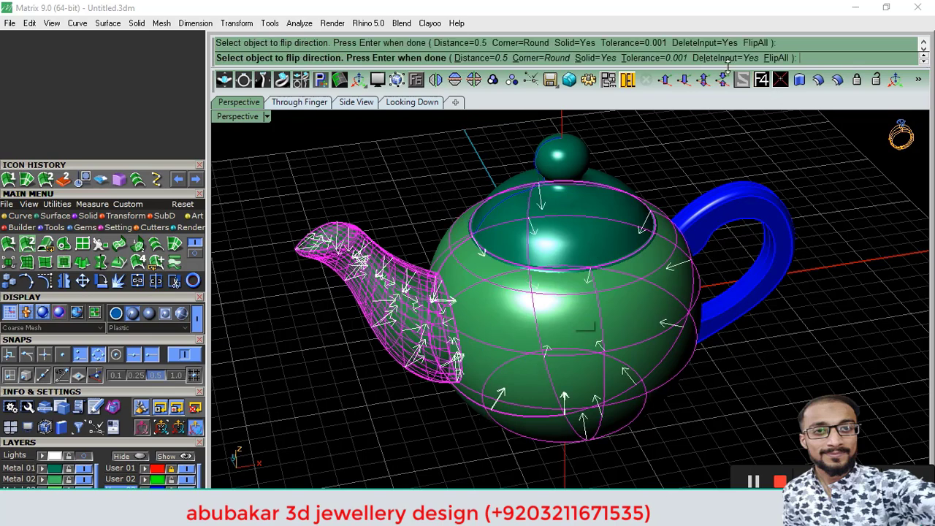
pyautogui.press('Escape')
pyautogui.click(604, 322)
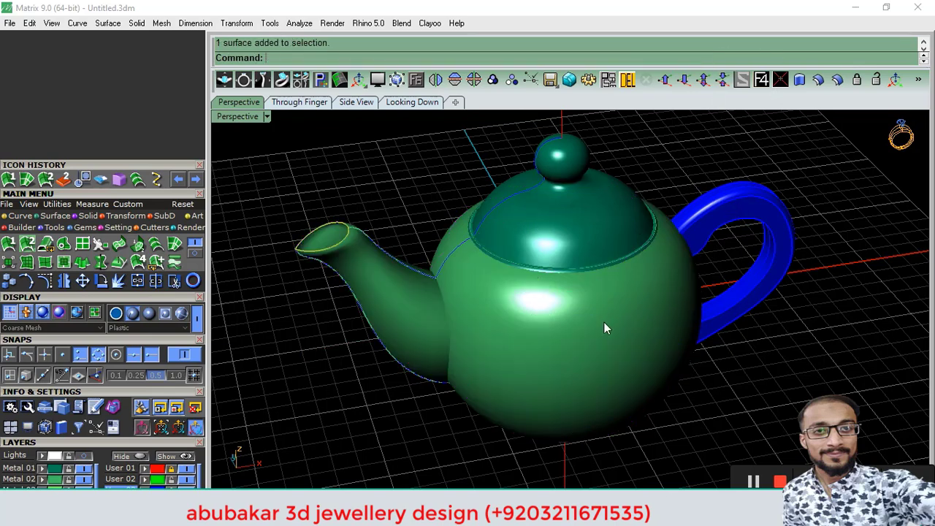
pyautogui.press('Return')
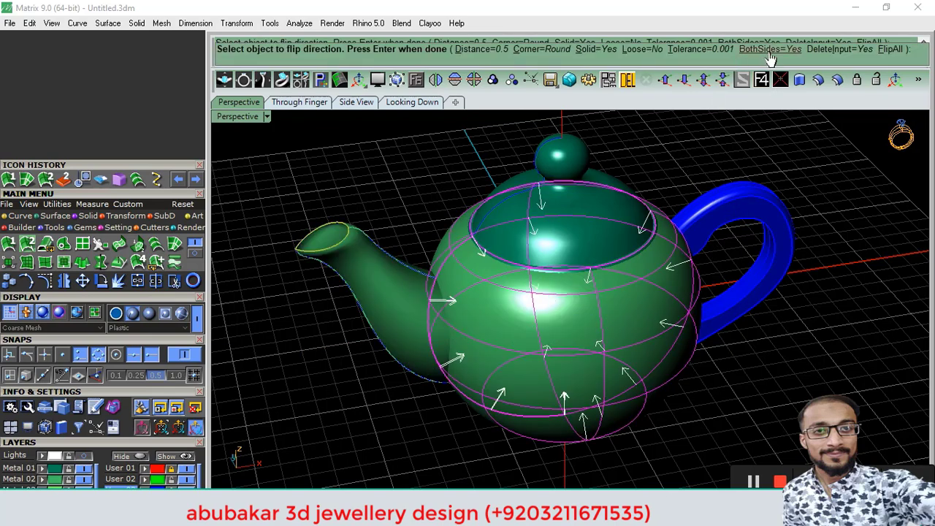
pyautogui.press('Return')
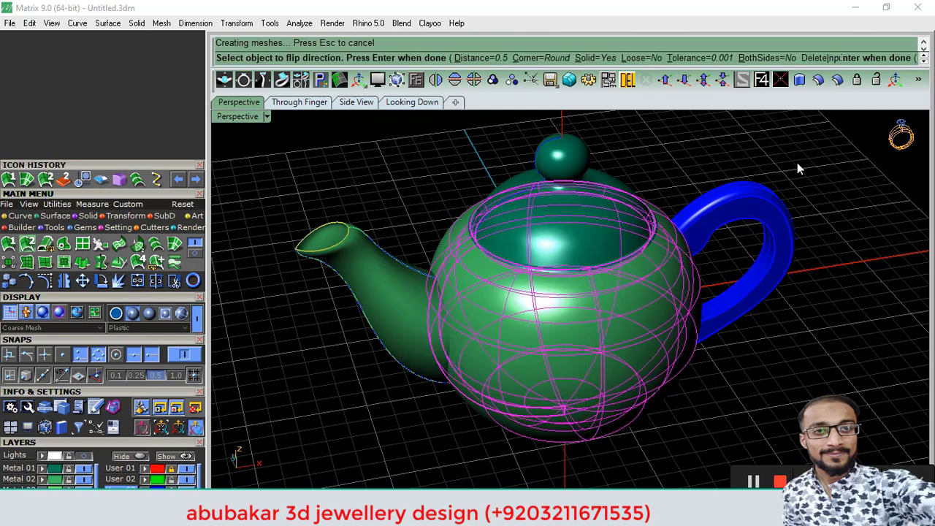
# Offset the spout surface inward by 0.35
pyautogui.click(388, 294)
pyautogui.press('Return')
pyautogui.press('Return')
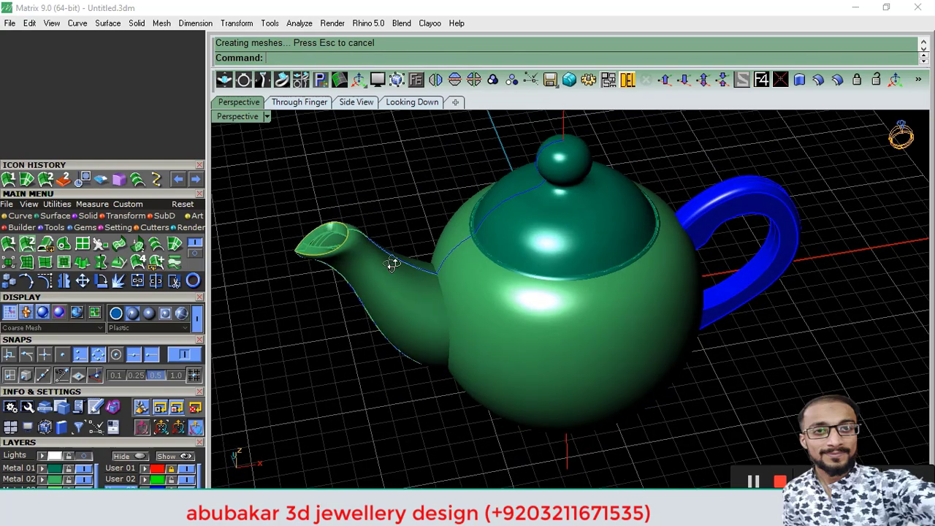
pyautogui.moveTo(406, 251); pyautogui.dragTo(417, 270, button='right')
pyautogui.hotkey('ctrl', 'z')
pyautogui.press('Return')
pyautogui.click(390, 307)
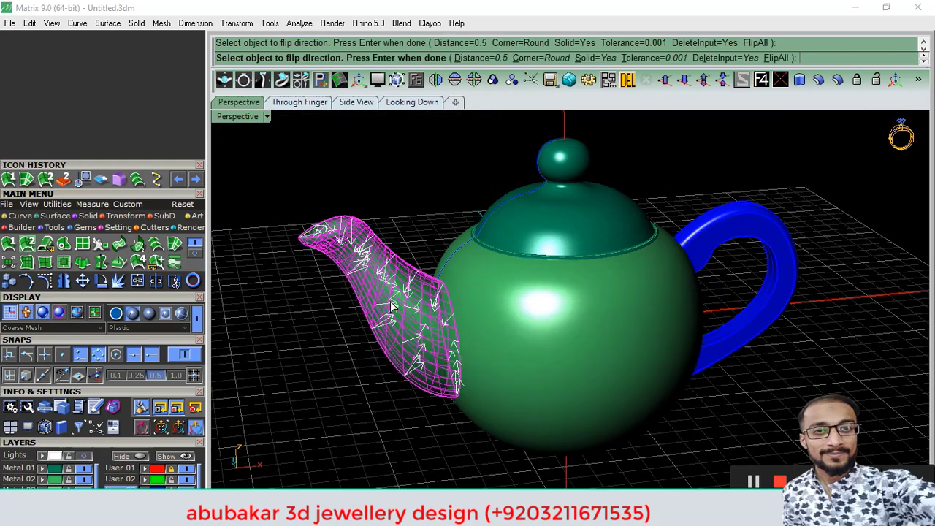
pyautogui.write('.35')
pyautogui.press('Return')
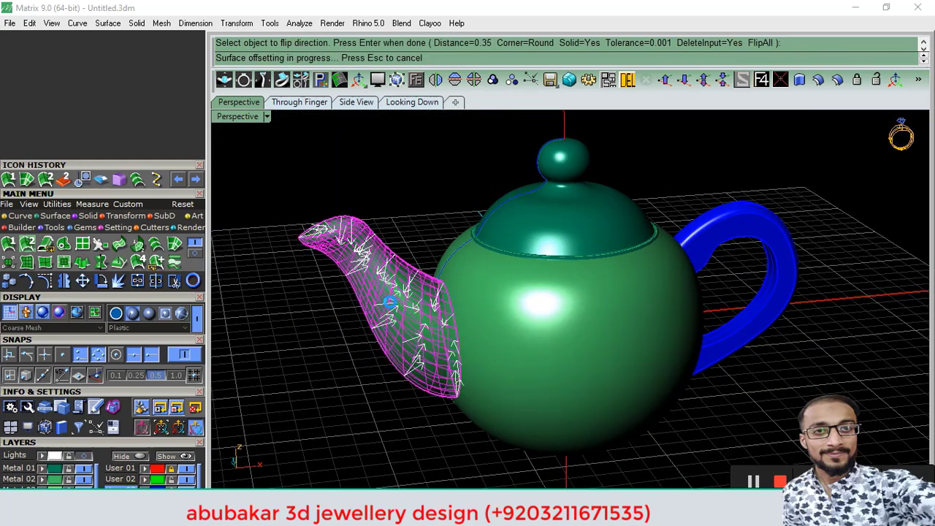
pyautogui.moveTo(432, 192); pyautogui.dragTo(492, 267, button='right')
# Select the rim curve at the spout opening
pyautogui.scroll(-3, 658, 347)
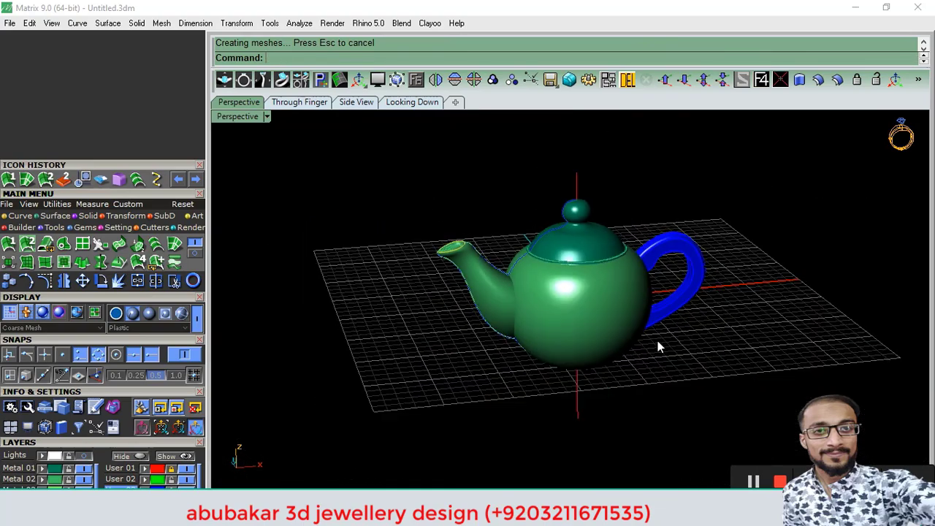
pyautogui.moveTo(658, 347)
pyautogui.mouseDown(button='right')
pyautogui.moveTo(579, 329)
pyautogui.moveTo(679, 355)
pyautogui.mouseUp(button='right')
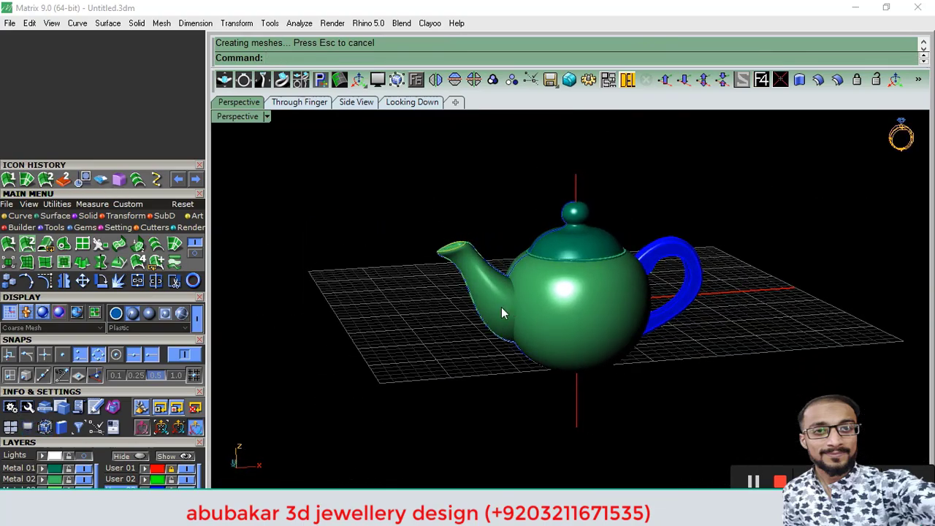
pyautogui.scroll(3, 452, 250)
pyautogui.scroll(2, 438, 249)
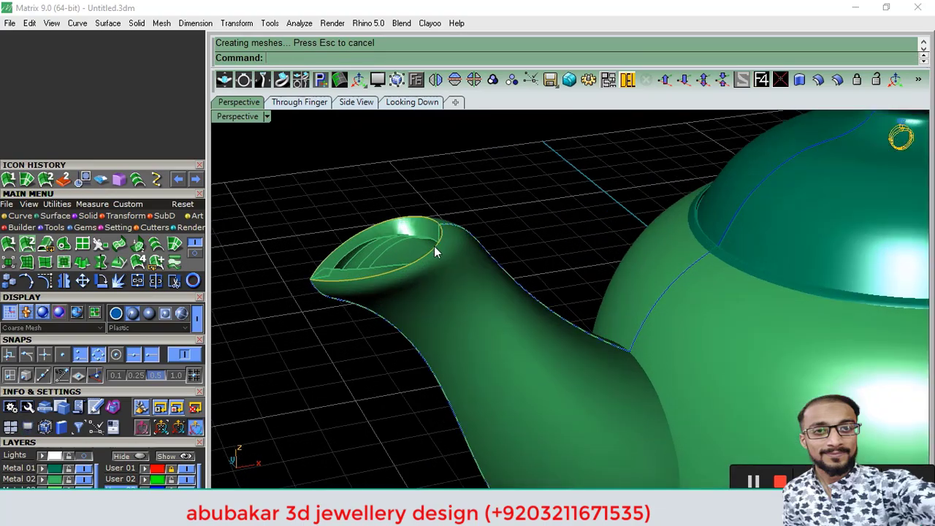
pyautogui.click(434, 246)
pyautogui.click(481, 285)
pyautogui.scroll(-2, 470, 270)
pyautogui.scroll(-2, 470, 270)
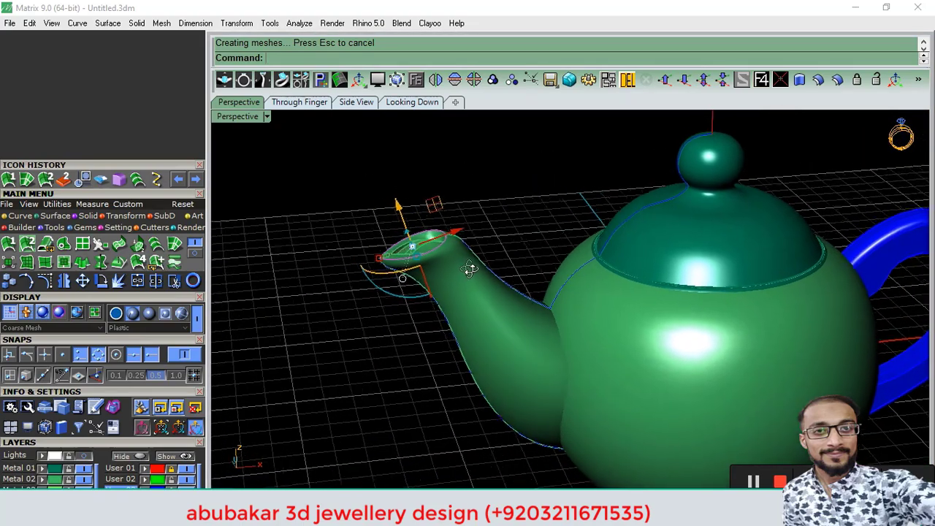
pyautogui.moveTo(469, 270)
pyautogui.mouseDown(button='right')
pyautogui.moveTo(484, 277)
pyautogui.moveTo(478, 268)
pyautogui.moveTo(409, 265)
pyautogui.mouseUp(button='right')
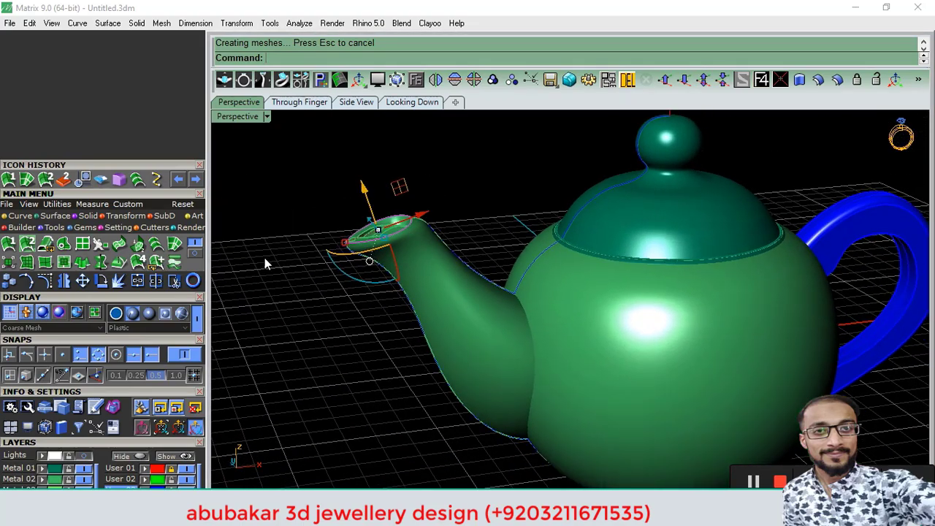
# Pipe the spout rim curve with a 0.4 diameter
pyautogui.click(90, 216)
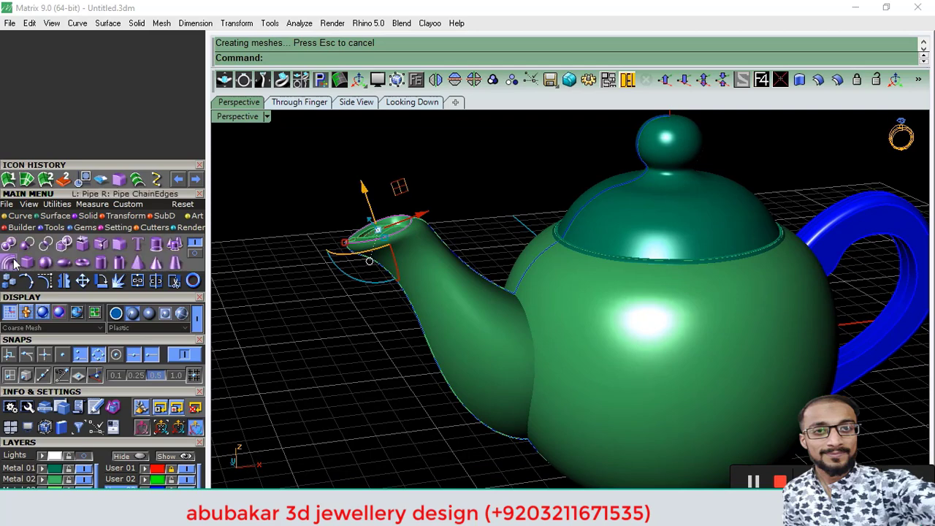
pyautogui.click(9, 263)
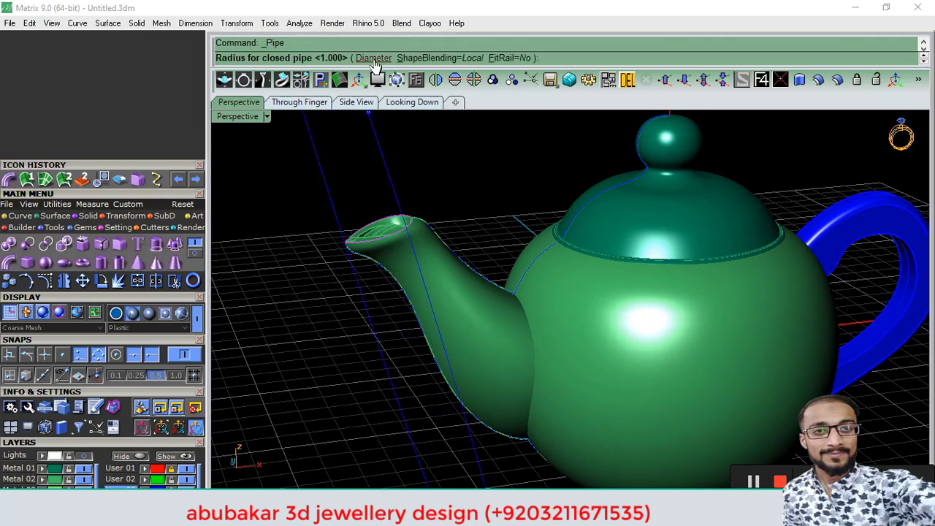
pyautogui.click(373, 58)
pyautogui.moveTo(282, 178); pyautogui.dragTo(295, 197, button='right')
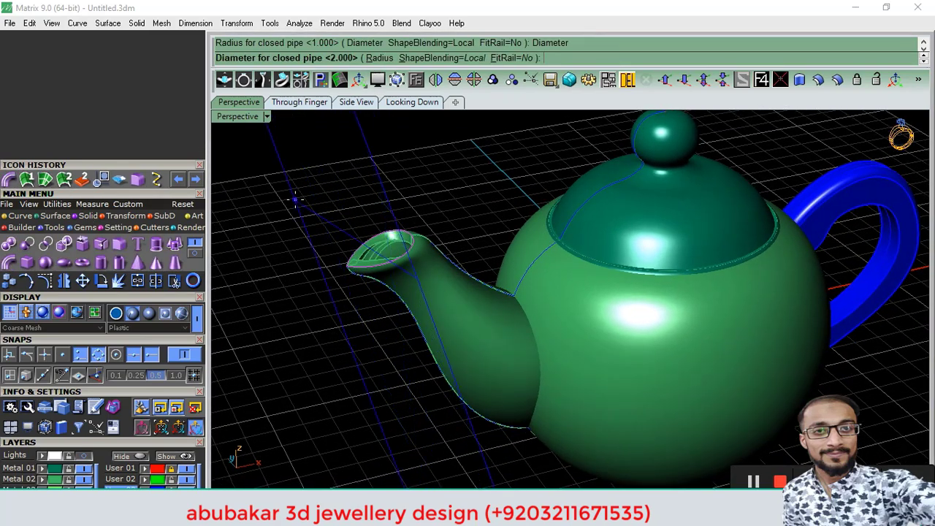
pyautogui.write('.4')
pyautogui.press('Return')
pyautogui.press('Return')
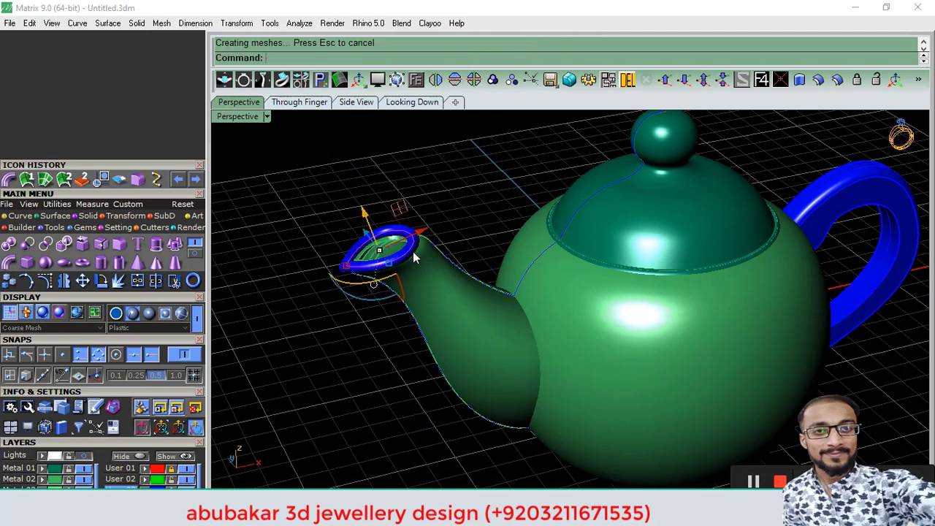
# Delete the spout rim curve and lift the lid with its rim ring upward
pyautogui.press('Delete')
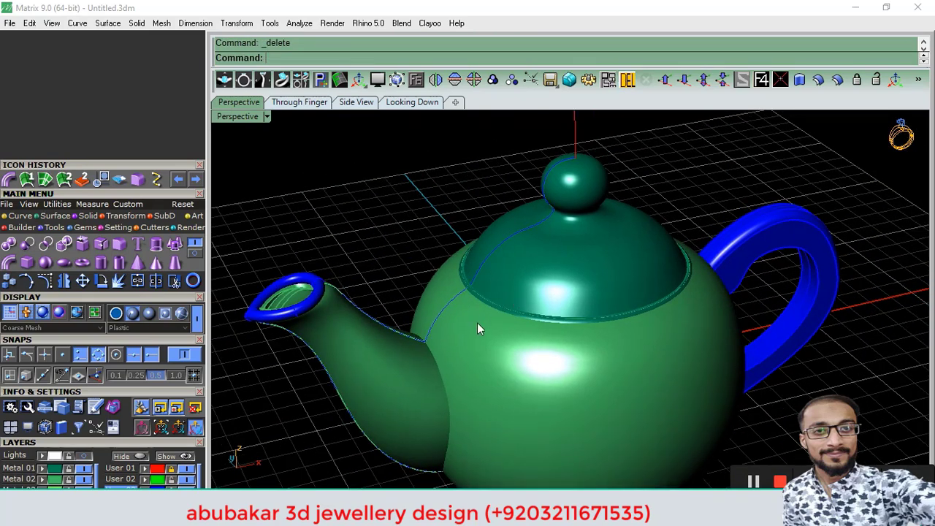
pyautogui.scroll(3, 477, 322)
pyautogui.scroll(3, 447, 340)
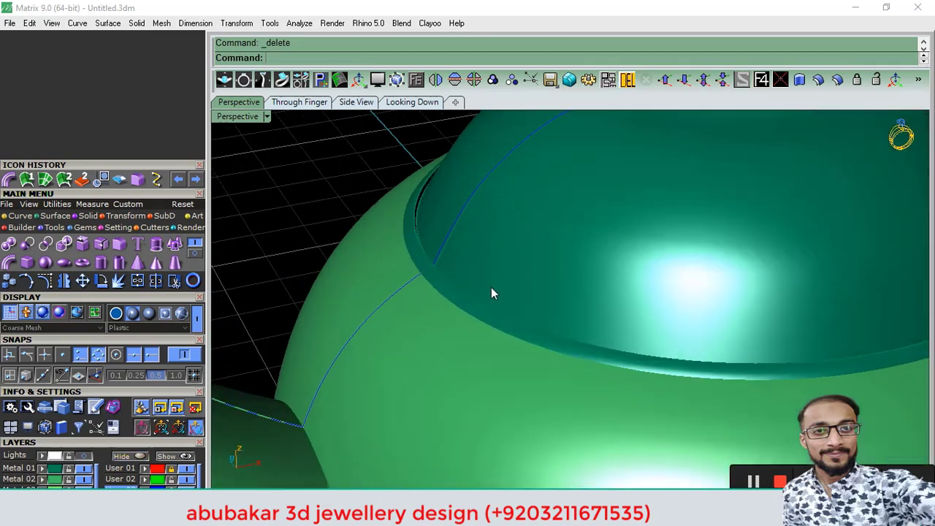
pyautogui.click(481, 309)
pyautogui.scroll(-2, 523, 363)
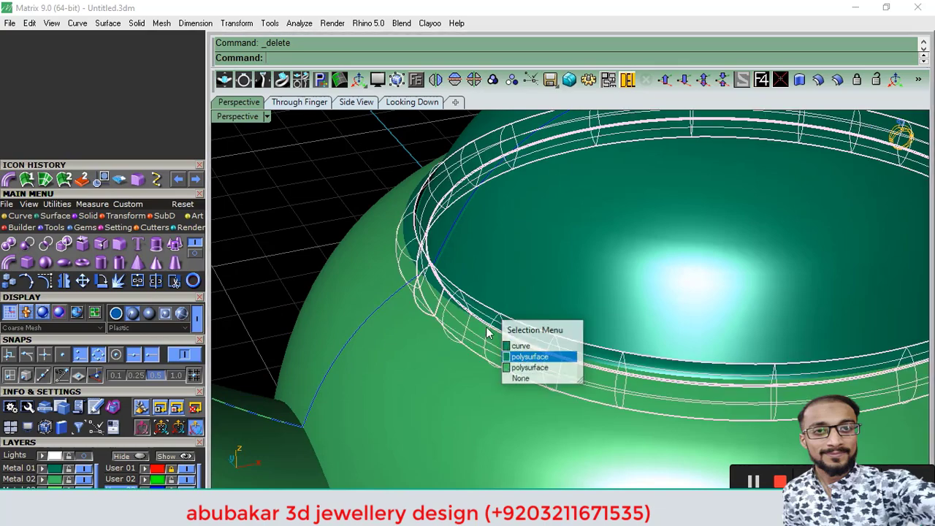
pyautogui.click(523, 363)
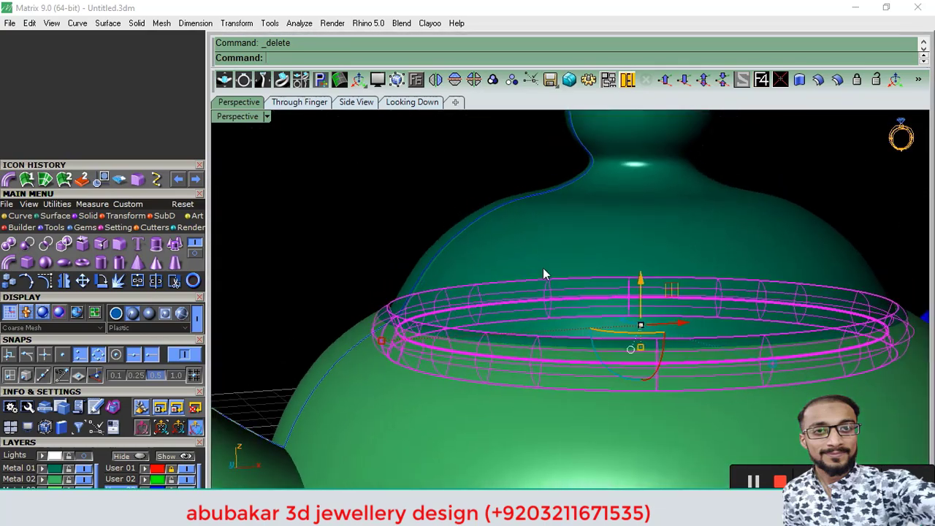
pyautogui.click(543, 274)
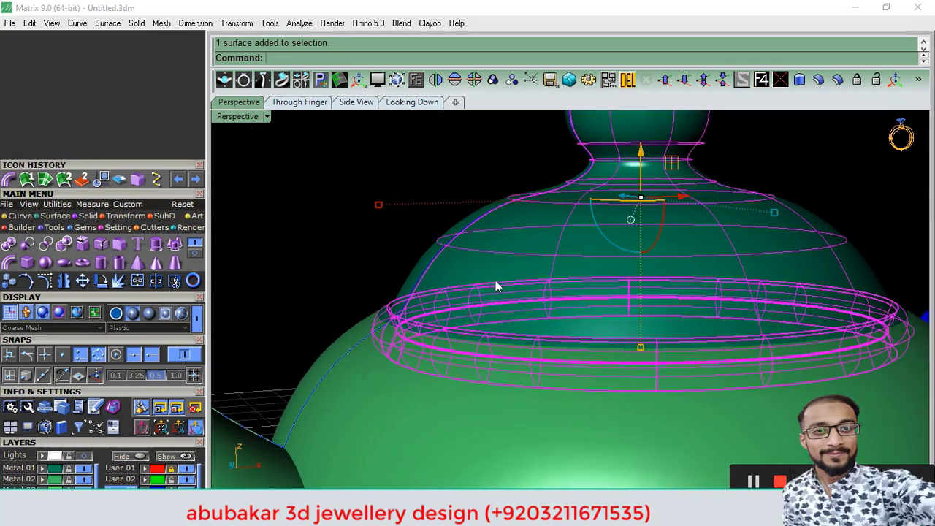
pyautogui.scroll(-2, 564, 265)
pyautogui.moveTo(595, 211); pyautogui.dragTo(593, 192)
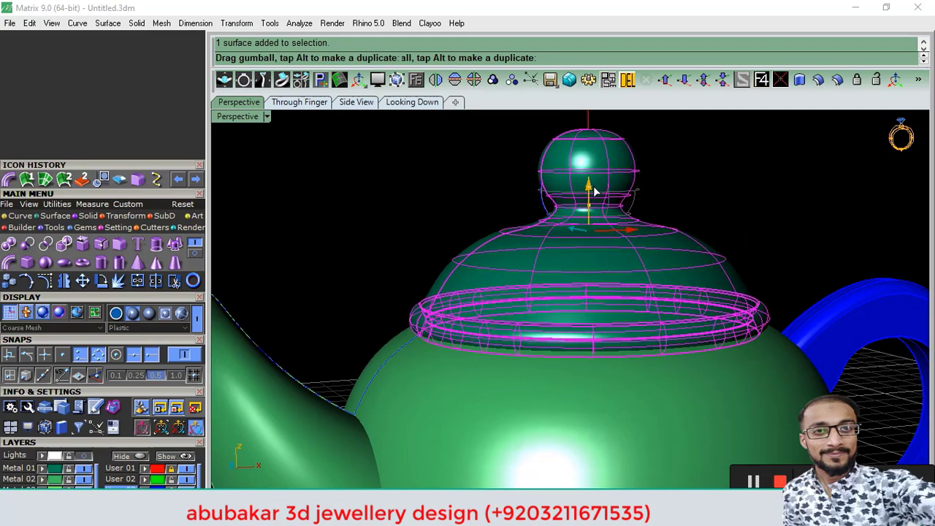
pyautogui.moveTo(504, 252); pyautogui.dragTo(470, 366, button='right')
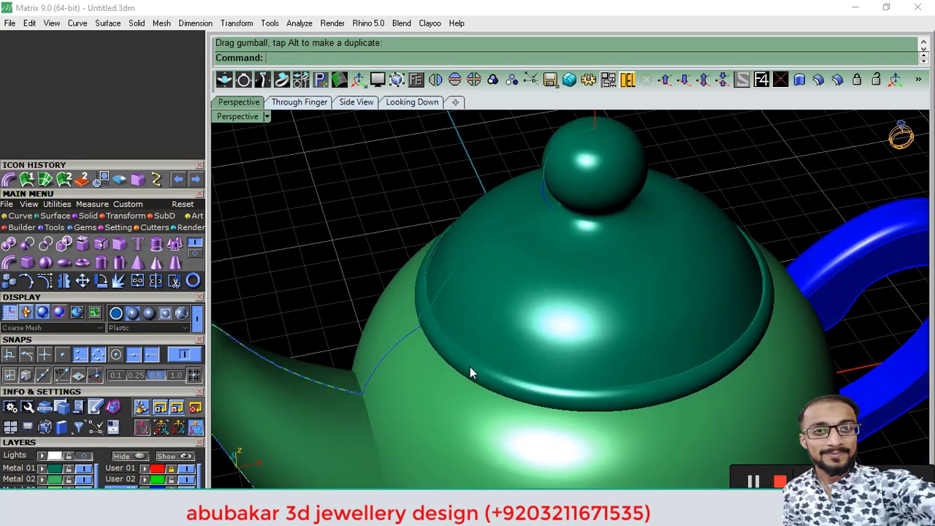
# Lower the rim ring onto the lid's lower edge, then nudge it slightly up
pyautogui.click(470, 367)
pyautogui.scroll(3, 416, 333)
pyautogui.moveTo(421, 330); pyautogui.dragTo(417, 323)
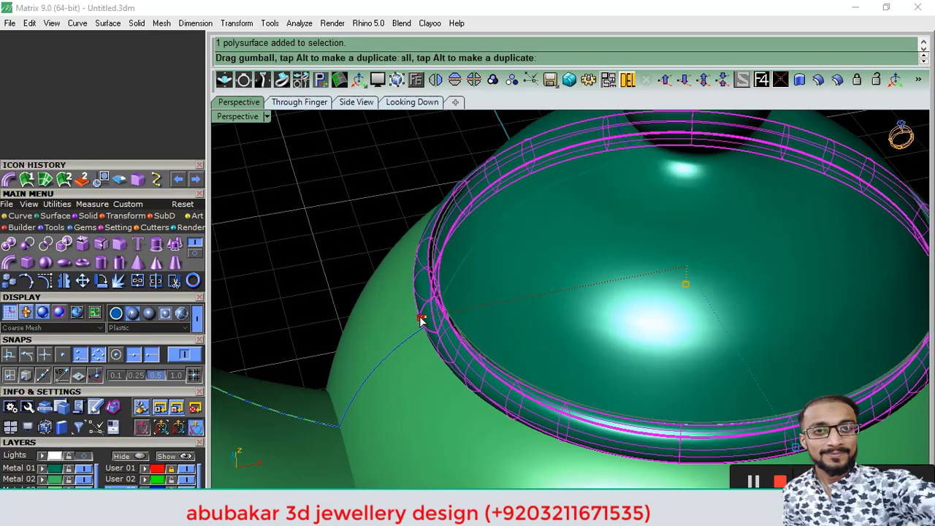
pyautogui.click(333, 270)
pyautogui.scroll(-3, 484, 305)
pyautogui.scroll(1, 478, 260)
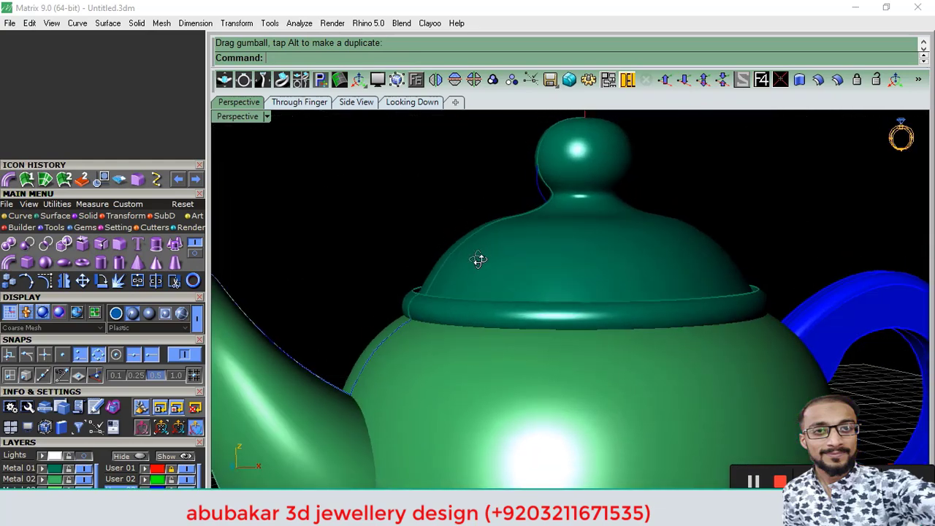
pyautogui.scroll(3, 443, 313)
pyautogui.click(673, 331)
pyautogui.click(668, 319)
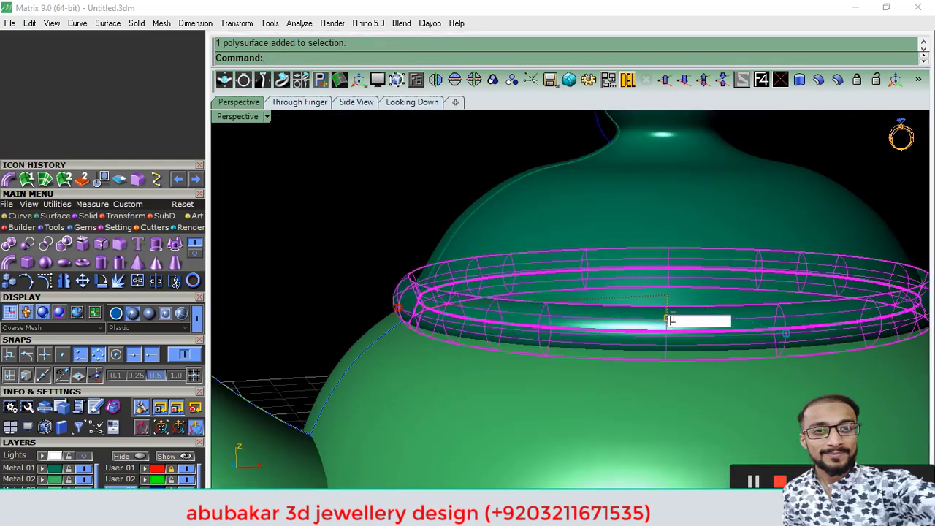
pyautogui.moveTo(669, 255); pyautogui.dragTo(672, 251)
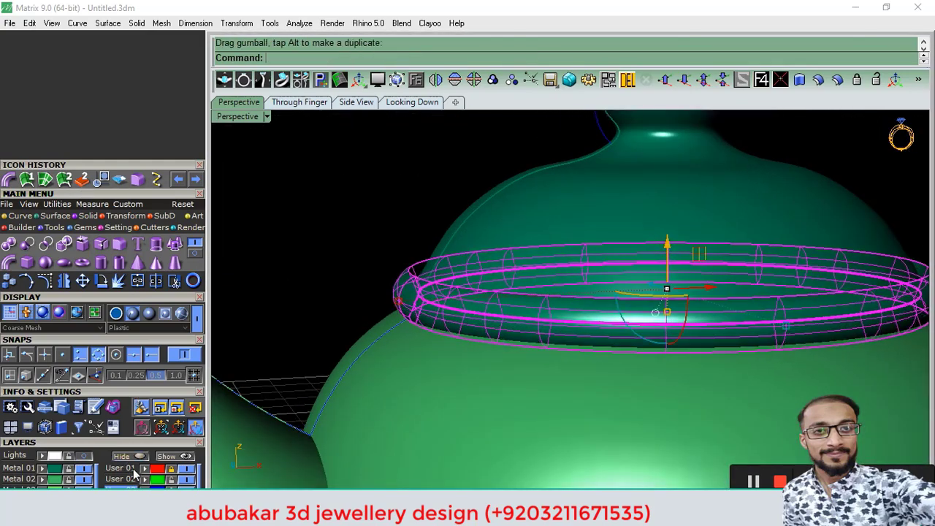
# Raise the domed lid slightly above the purple rim ring
pyautogui.scroll(-3, 154, 334)
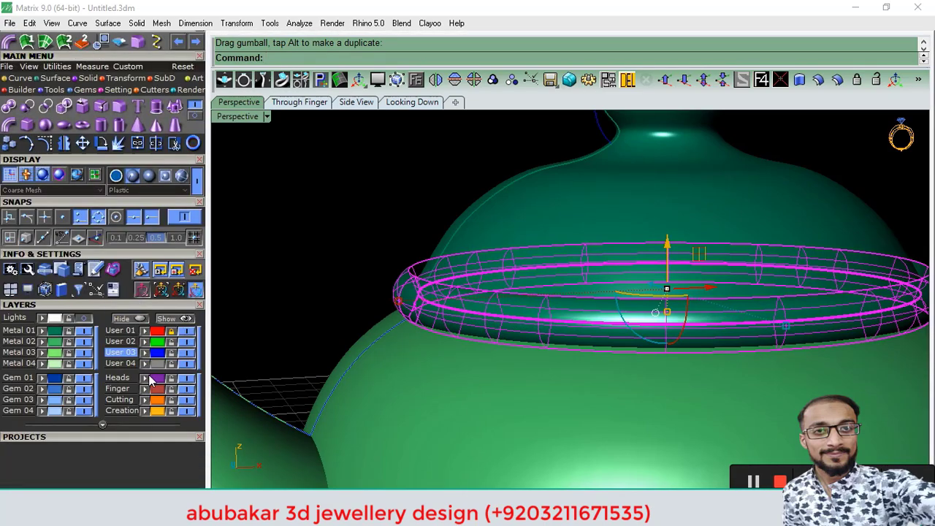
pyautogui.scroll(-3, 458, 274)
pyautogui.scroll(-2, 498, 284)
pyautogui.click(478, 267)
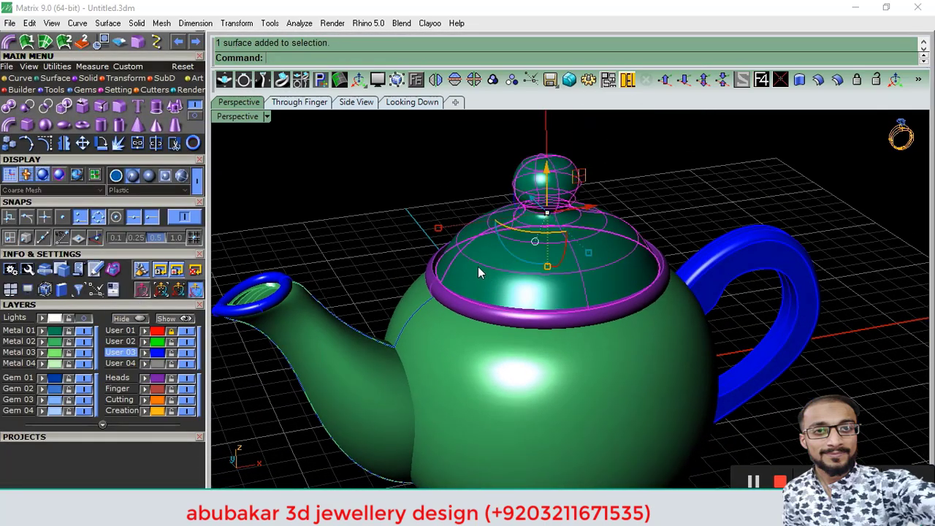
pyautogui.scroll(4, 475, 285)
pyautogui.moveTo(472, 298); pyautogui.dragTo(305, 221)
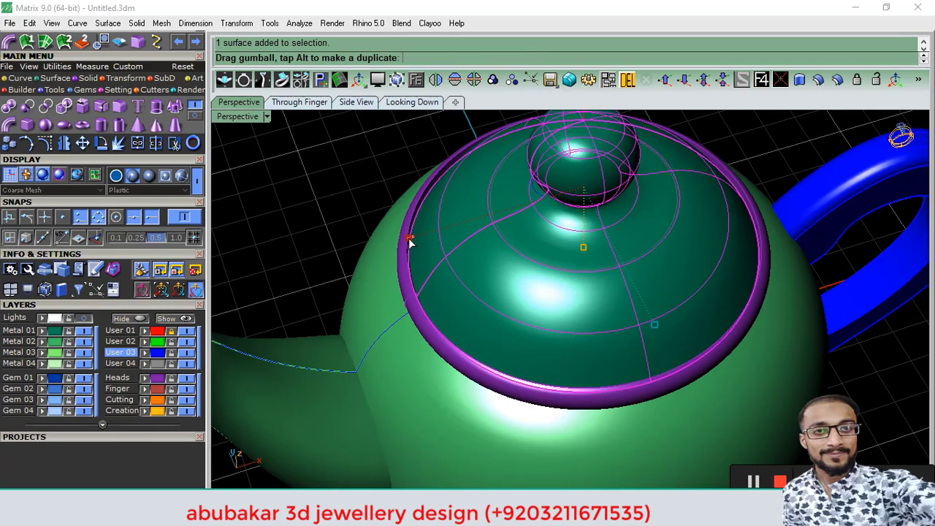
pyautogui.moveTo(305, 220)
pyautogui.mouseDown(button='right')
pyautogui.moveTo(444, 240)
pyautogui.moveTo(563, 238)
pyautogui.mouseUp(button='right')
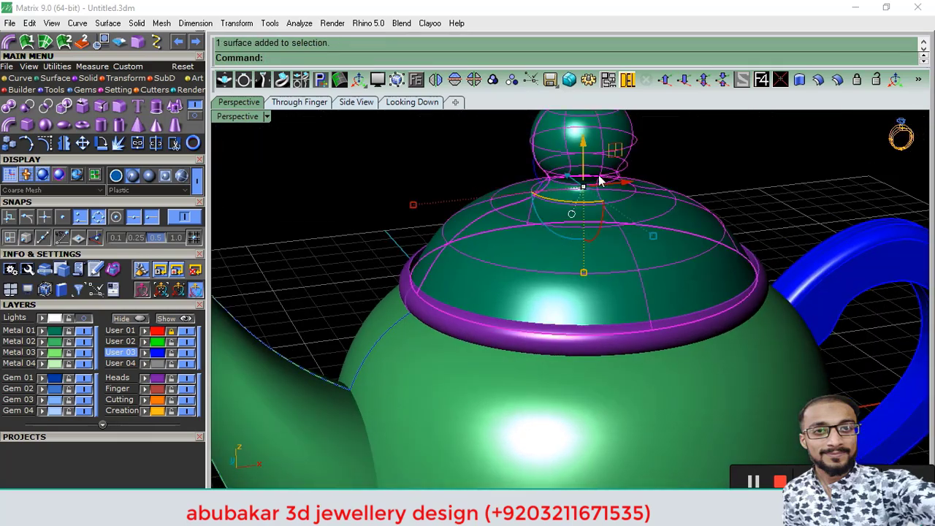
pyautogui.moveTo(599, 181); pyautogui.dragTo(569, 193, button='right')
pyautogui.moveTo(572, 187); pyautogui.dragTo(583, 183)
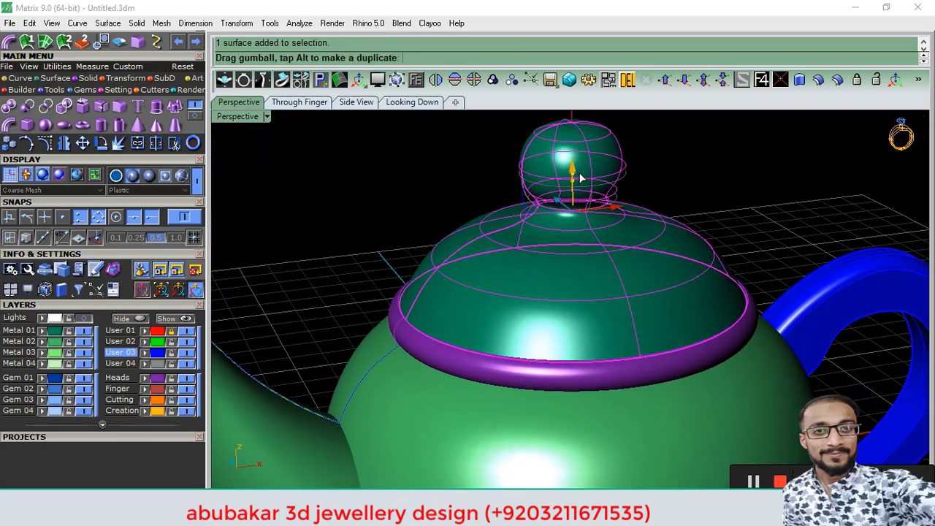
# Orbit to a level side view of the assembled teapot
pyautogui.click(455, 187)
pyautogui.moveTo(455, 188)
pyautogui.mouseDown(button='right')
pyautogui.moveTo(480, 263)
pyautogui.moveTo(538, 372)
pyautogui.moveTo(557, 210)
pyautogui.mouseUp(button='right')
pyautogui.scroll(-5, 557, 210)
pyautogui.moveTo(525, 273)
pyautogui.mouseDown(button='right')
pyautogui.moveTo(619, 297)
pyautogui.moveTo(361, 170)
pyautogui.mouseUp(button='right')
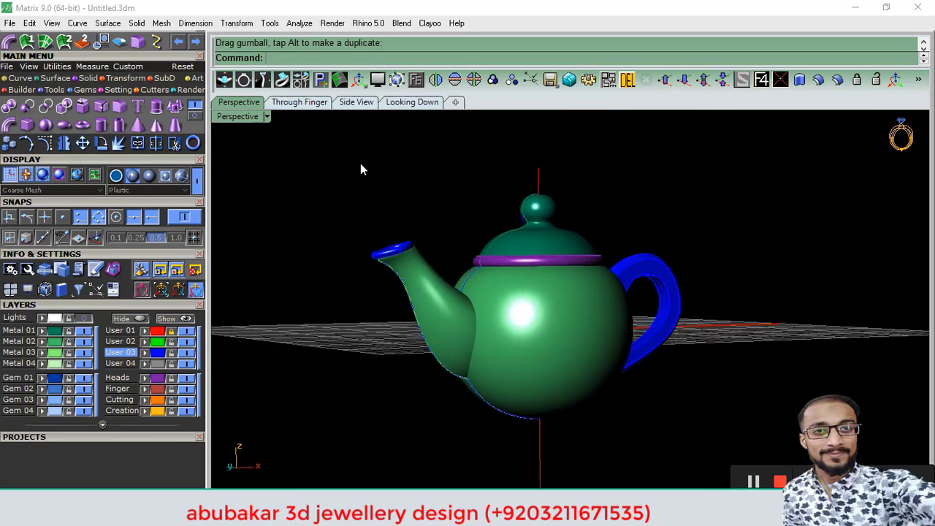
pyautogui.click(295, 104)
pyautogui.click(83, 318)
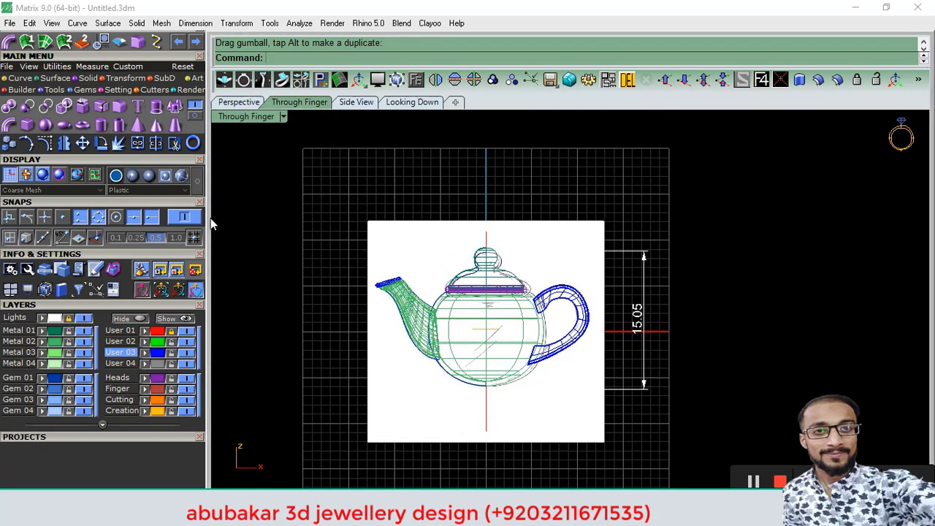
pyautogui.scroll(2, 511, 322)
pyautogui.scroll(2, 512, 319)
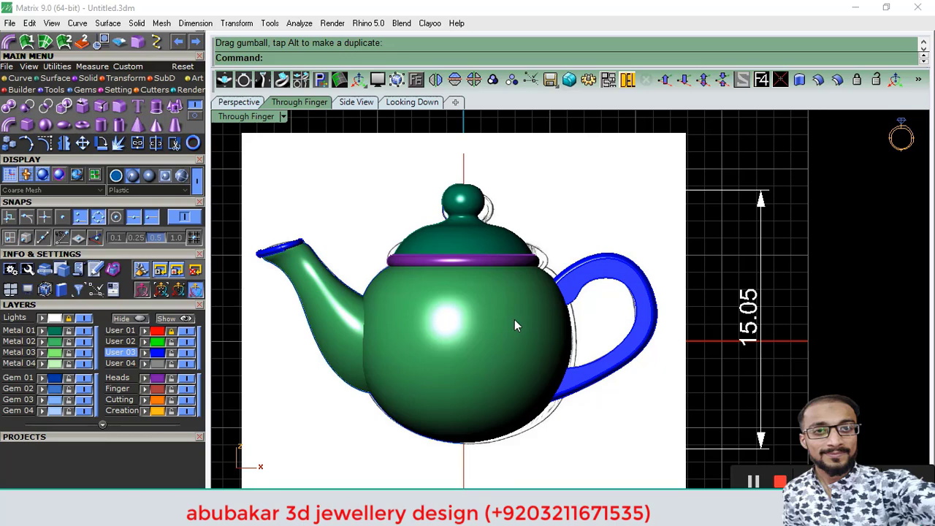
pyautogui.scroll(-3, 458, 319)
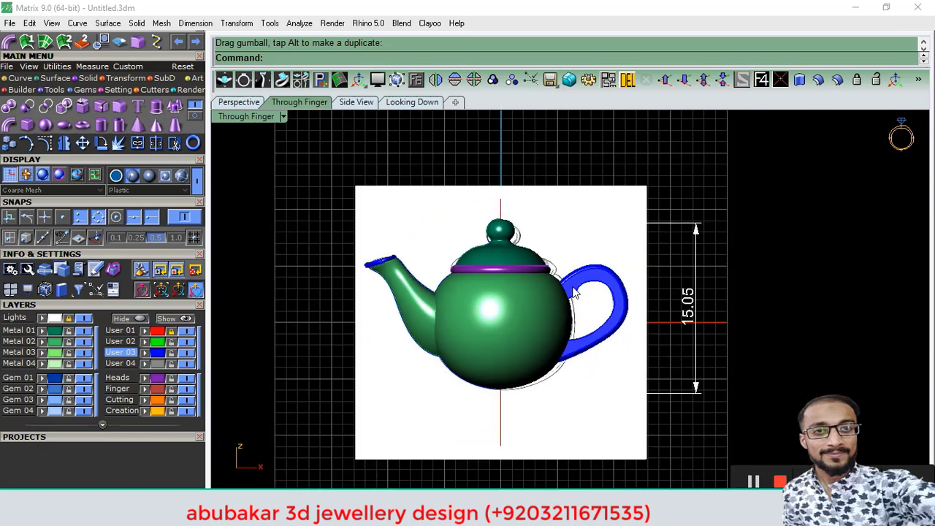
pyautogui.click(247, 106)
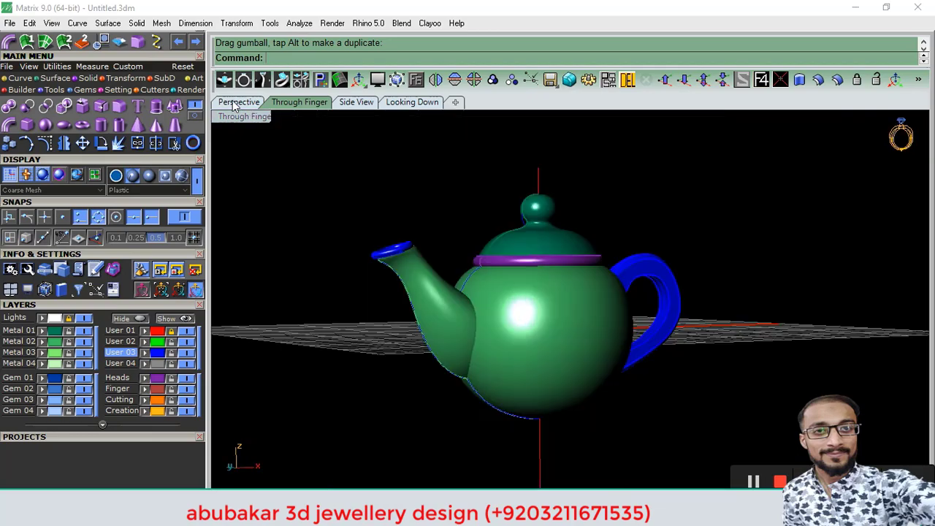
pyautogui.scroll(-1, 479, 289)
pyautogui.moveTo(479, 290)
pyautogui.mouseDown(button='right')
pyautogui.moveTo(414, 318)
pyautogui.moveTo(424, 333)
pyautogui.mouseUp(button='right')
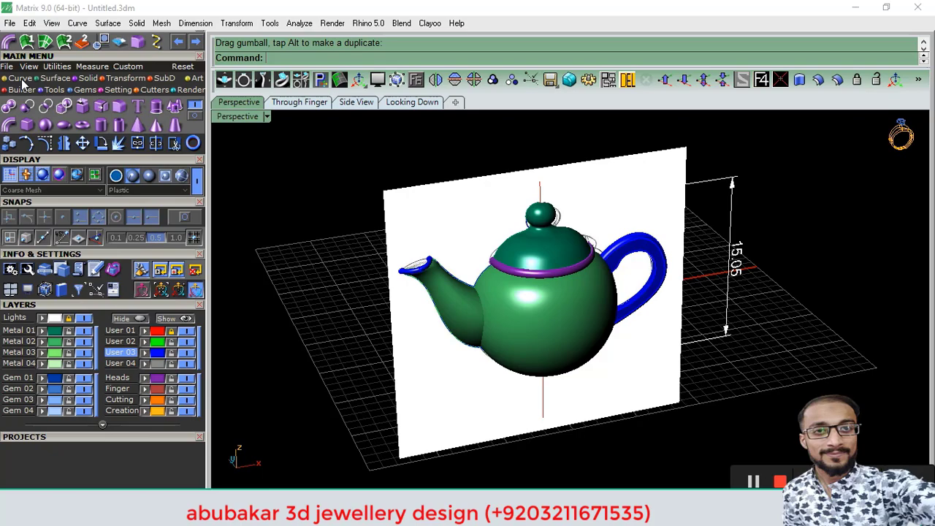
pyautogui.moveTo(579, 340)
pyautogui.mouseDown(button='right')
pyautogui.moveTo(793, 296)
pyautogui.moveTo(643, 302)
pyautogui.moveTo(495, 233)
pyautogui.moveTo(512, 366)
pyautogui.moveTo(830, 286)
pyautogui.moveTo(111, 289)
pyautogui.mouseUp(button='right')
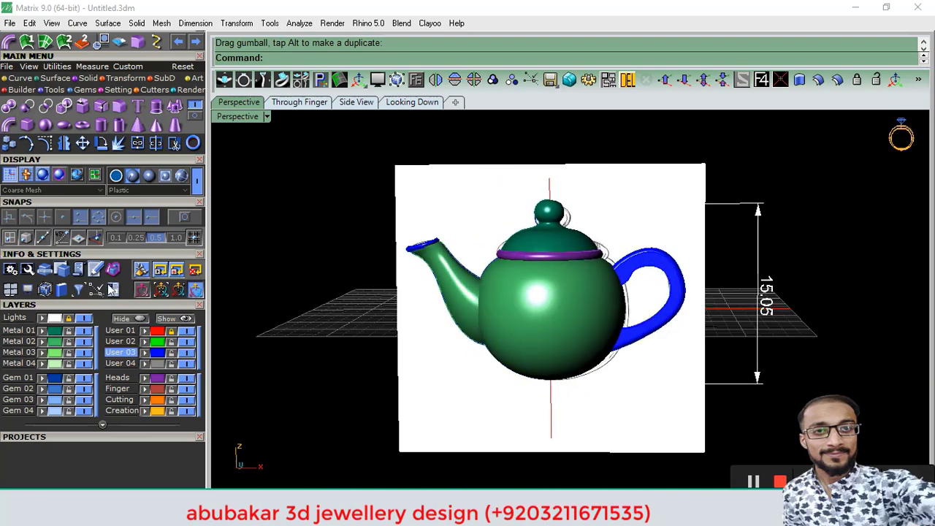
pyautogui.click(85, 320)
pyautogui.moveTo(365, 298)
pyautogui.mouseDown(button='right')
pyautogui.moveTo(485, 298)
pyautogui.moveTo(519, 358)
pyautogui.moveTo(577, 278)
pyautogui.mouseUp(button='right')
pyautogui.moveTo(475, 289)
pyautogui.mouseDown(button='right')
pyautogui.moveTo(574, 327)
pyautogui.moveTo(563, 372)
pyautogui.mouseUp(button='right')
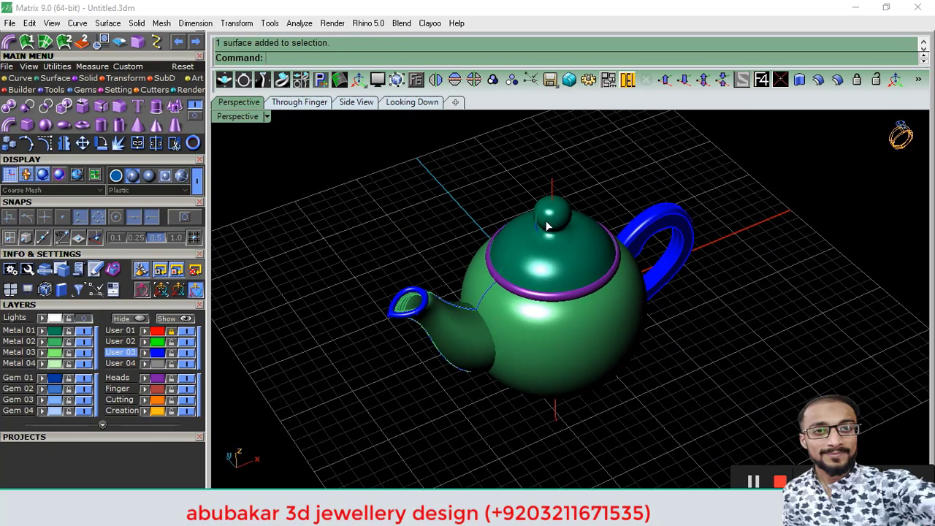
# Lift the lid off the pot, then undo so it stays seated on the rim
pyautogui.moveTo(547, 226); pyautogui.dragTo(555, 182, button='right')
pyautogui.moveTo(553, 175); pyautogui.dragTo(553, 139)
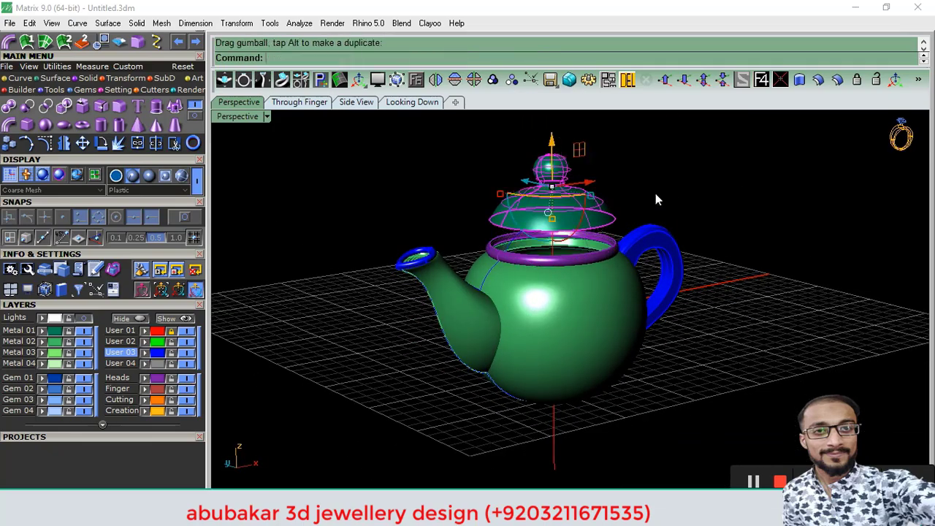
pyautogui.click(655, 198)
pyautogui.moveTo(588, 223)
pyautogui.mouseDown(button='right')
pyautogui.moveTo(560, 308)
pyautogui.moveTo(559, 344)
pyautogui.moveTo(619, 240)
pyautogui.moveTo(597, 224)
pyautogui.moveTo(523, 229)
pyautogui.mouseUp(button='right')
pyautogui.hotkey('ctrl', 'z')
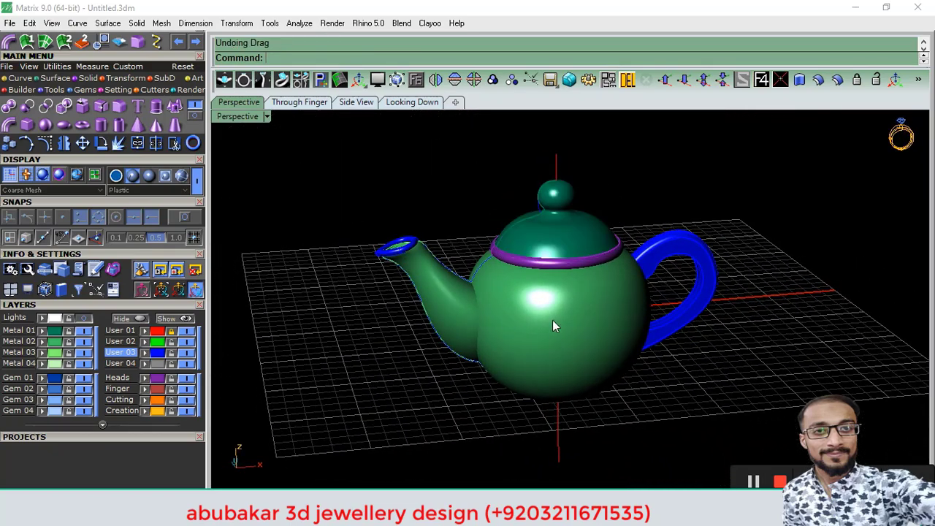
# Select the spout, then the body, then the teapot handle, and clear the selection
pyautogui.scroll(3, 422, 267)
pyautogui.click(422, 267)
pyautogui.click(374, 205)
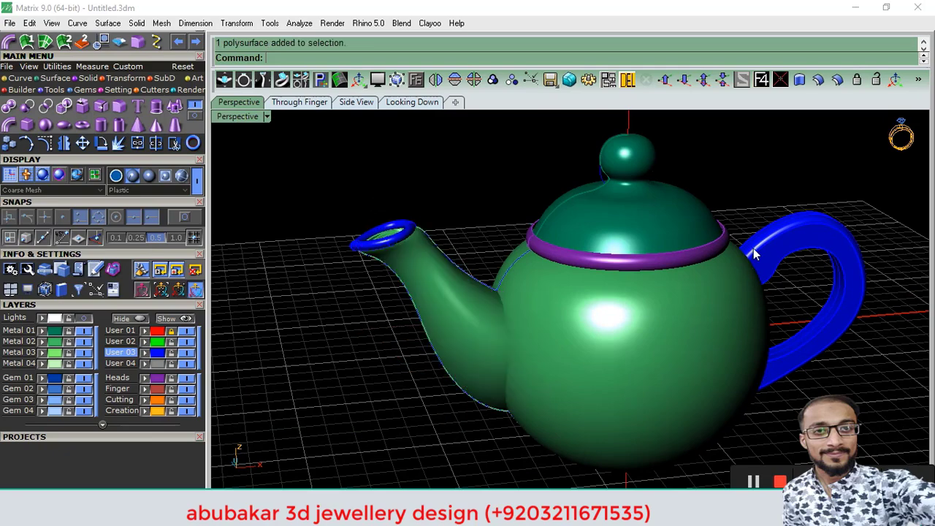
pyautogui.click(773, 255)
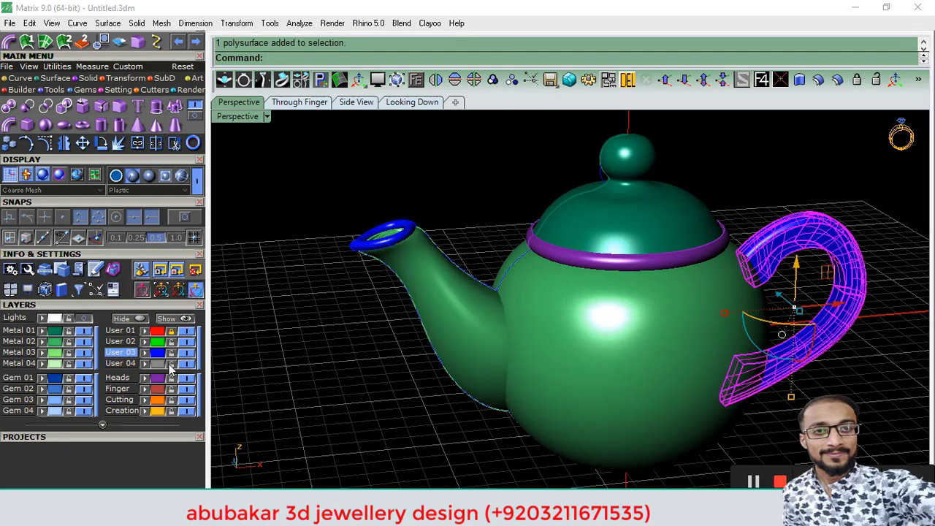
pyautogui.press('Escape')
pyautogui.scroll(-5, 423, 298)
pyautogui.click(579, 320)
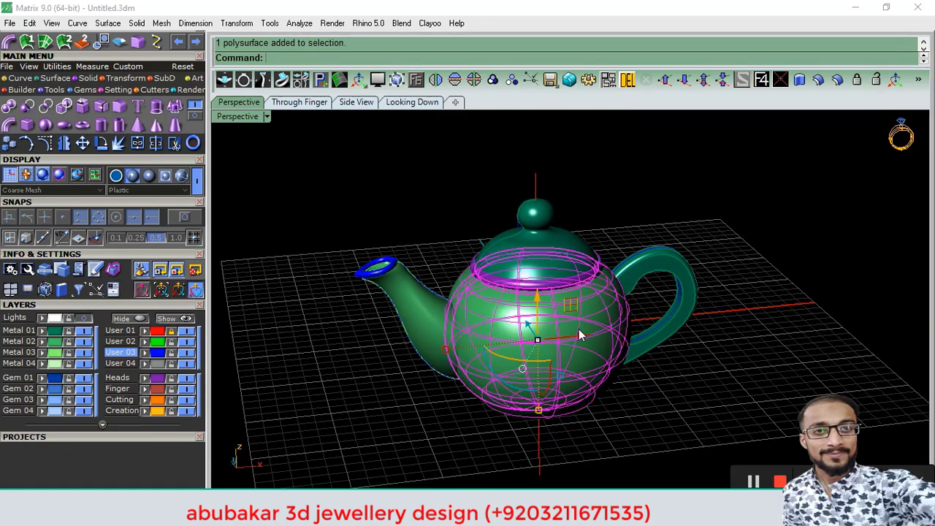
pyautogui.click(629, 276)
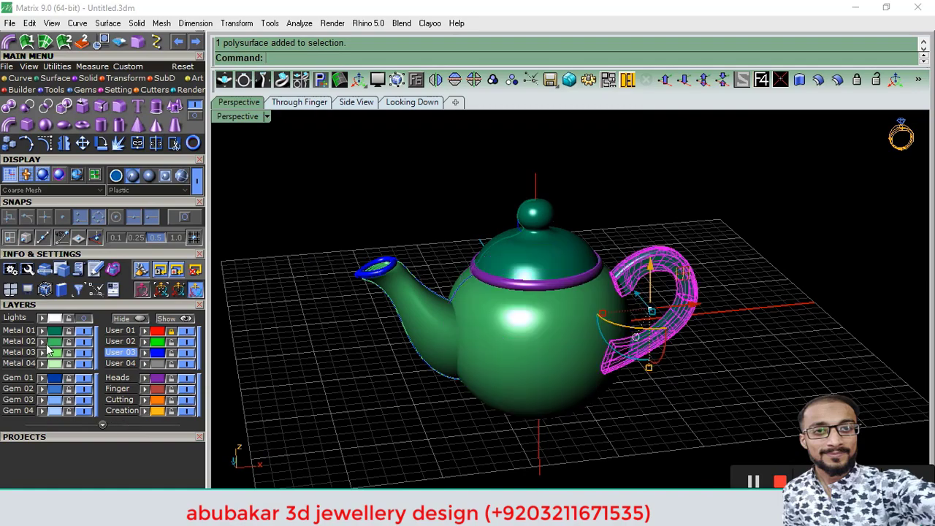
pyautogui.click(351, 422)
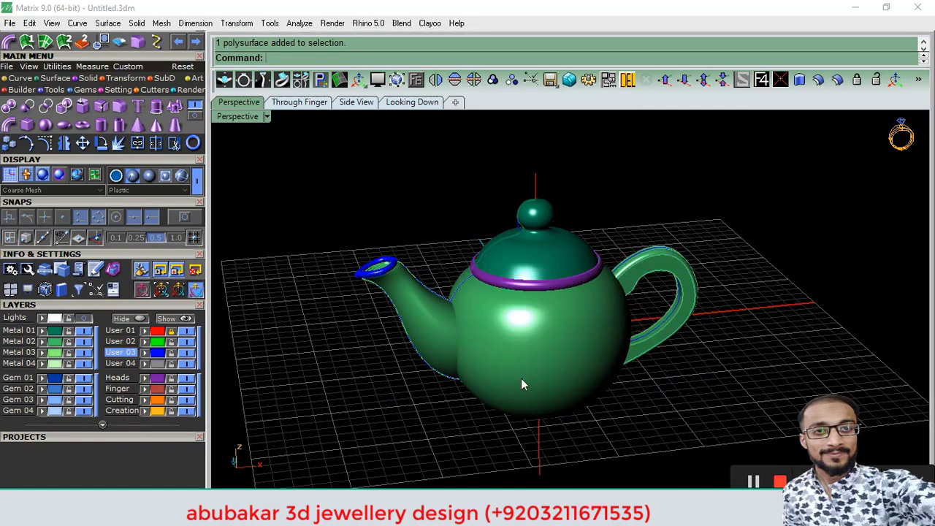
pyautogui.moveTo(522, 380)
pyautogui.mouseDown(button='right')
pyautogui.moveTo(592, 352)
pyautogui.moveTo(774, 437)
pyautogui.mouseUp(button='right')
# Delete the green teapot shell and inspect the purple teapot with its blue handle
pyautogui.press('Delete')
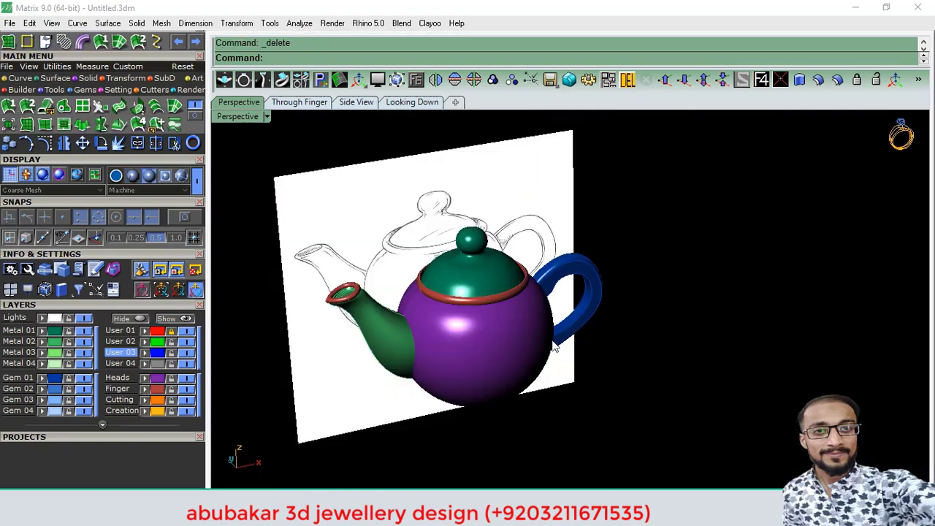
pyautogui.moveTo(615, 386)
pyautogui.mouseDown(button='right')
pyautogui.moveTo(509, 323)
pyautogui.moveTo(553, 303)
pyautogui.moveTo(523, 352)
pyautogui.mouseUp(button='right')
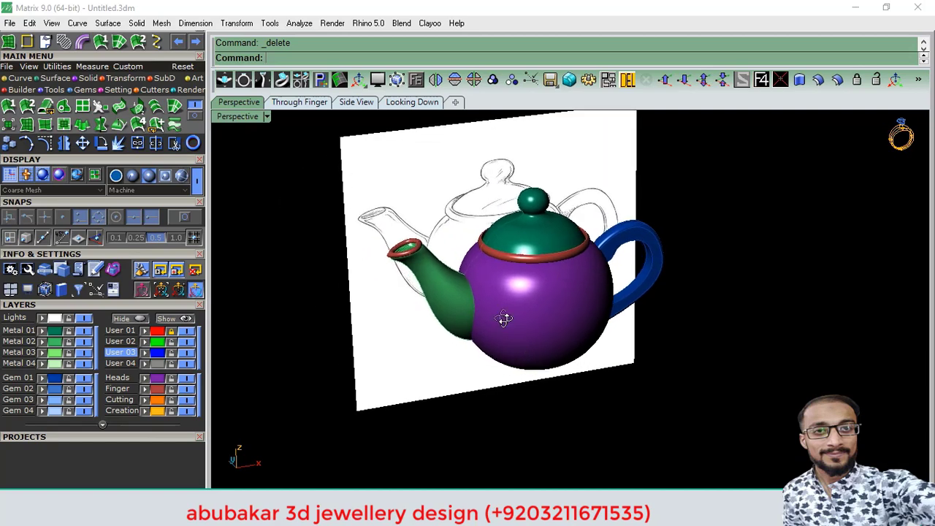
pyautogui.moveTo(504, 319)
pyautogui.mouseDown(button='right')
pyautogui.moveTo(643, 307)
pyautogui.moveTo(550, 311)
pyautogui.moveTo(496, 302)
pyautogui.moveTo(501, 323)
pyautogui.moveTo(482, 329)
pyautogui.moveTo(494, 281)
pyautogui.moveTo(495, 317)
pyautogui.moveTo(463, 320)
pyautogui.moveTo(489, 331)
pyautogui.moveTo(510, 320)
pyautogui.moveTo(516, 340)
pyautogui.moveTo(506, 344)
pyautogui.moveTo(494, 326)
pyautogui.moveTo(505, 342)
pyautogui.mouseUp(button='right')
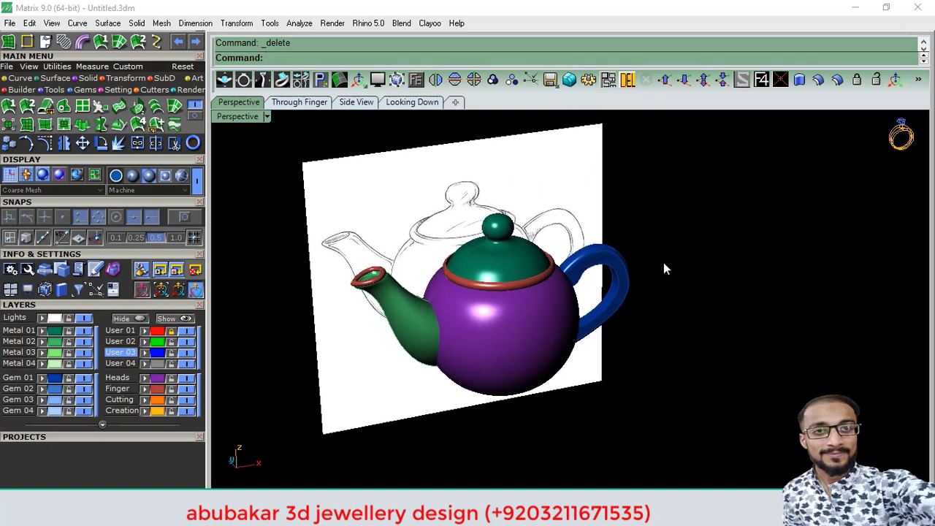